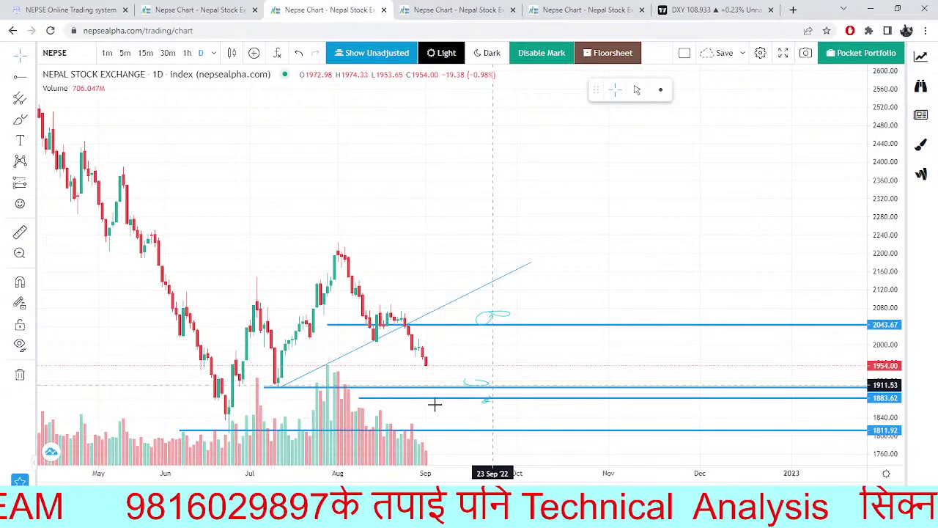
# Load the daily chart of Dibyashwori Hydropower (DHPL) in place of the Forward Community Microfinance chart.
pyautogui.click(404, 7)
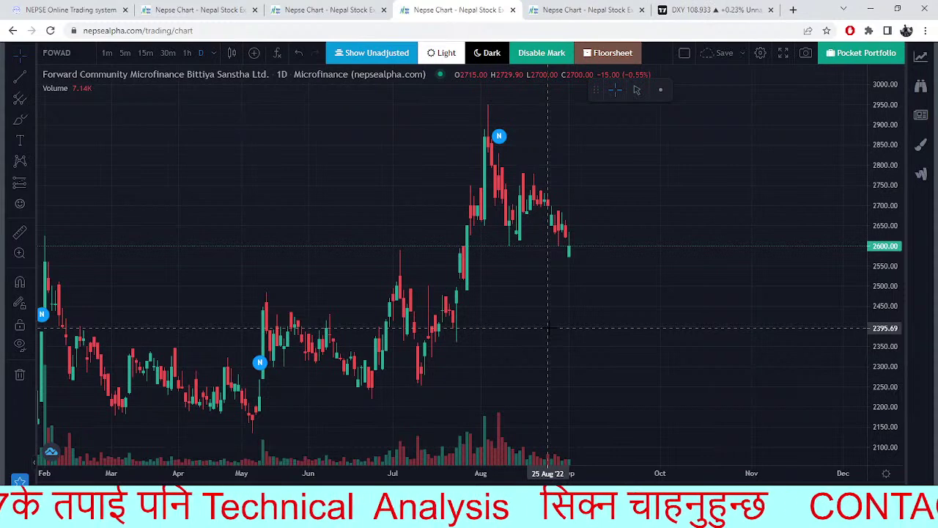
pyautogui.click(76, 59)
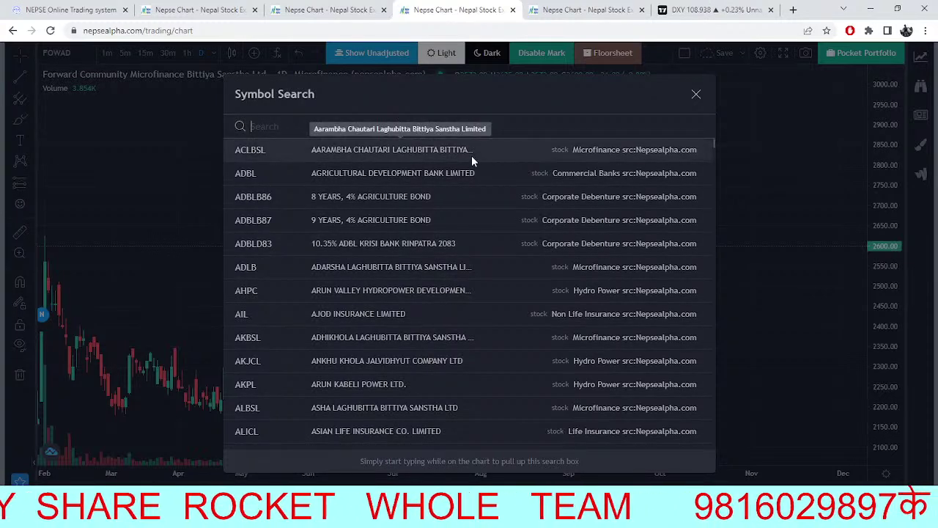
pyautogui.write('FHPL')
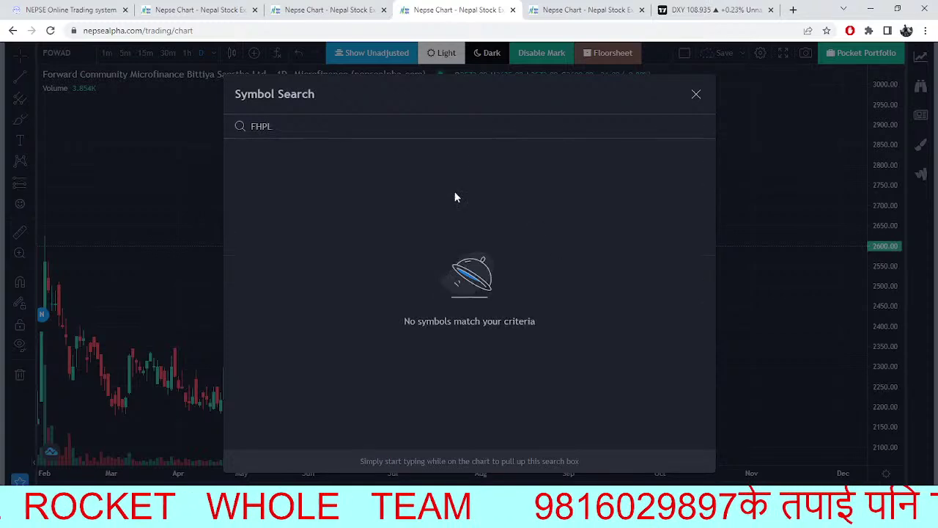
pyautogui.press('BackSpace')
pyautogui.press('BackSpace')
pyautogui.press('BackSpace')
pyautogui.press('BackSpace')
pyautogui.write('DHPL')
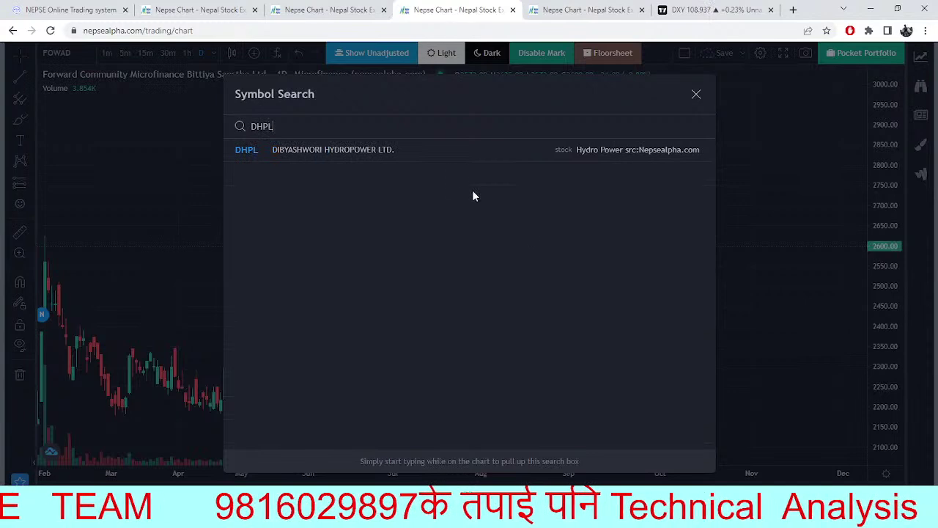
pyautogui.click(375, 154)
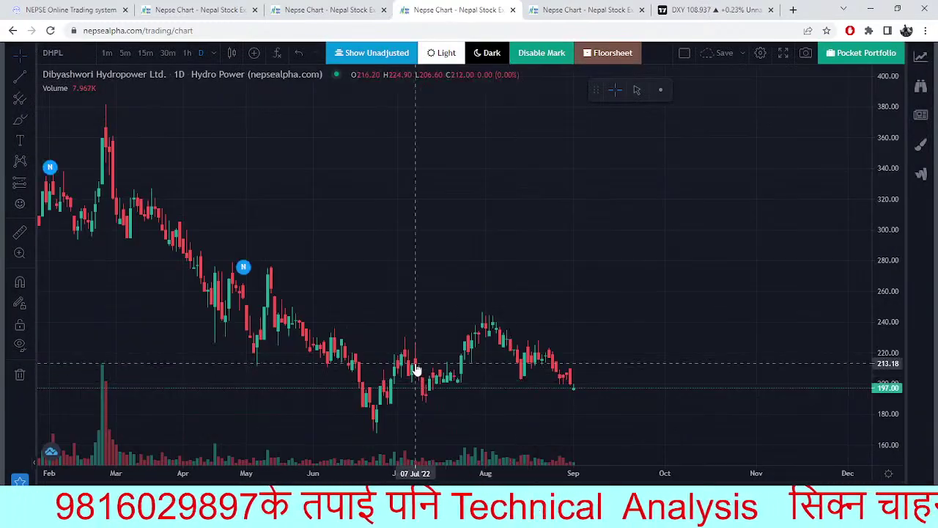
# Draw a horizontal ray at about 187.60 on the DHPL chart, starting near the late-June 2022 candles.
pyautogui.click(31, 98)
pyautogui.click(31, 77)
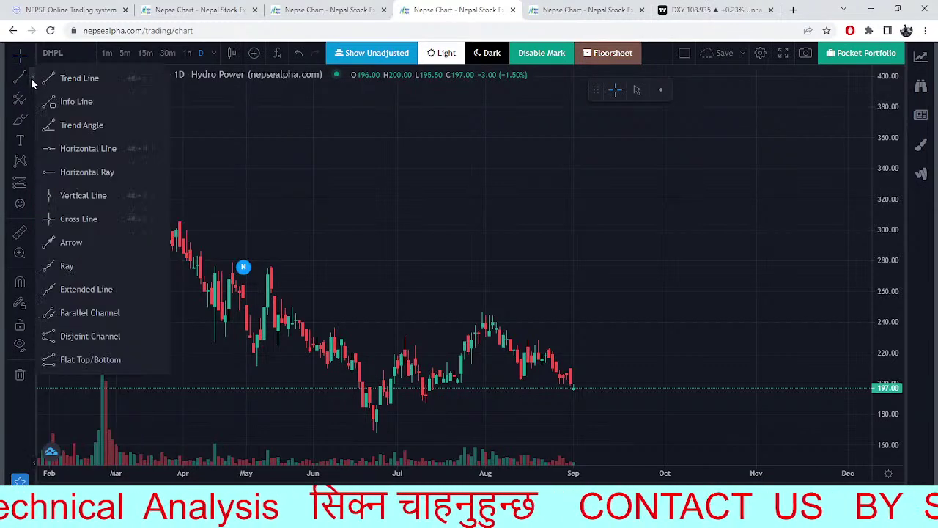
pyautogui.click(103, 173)
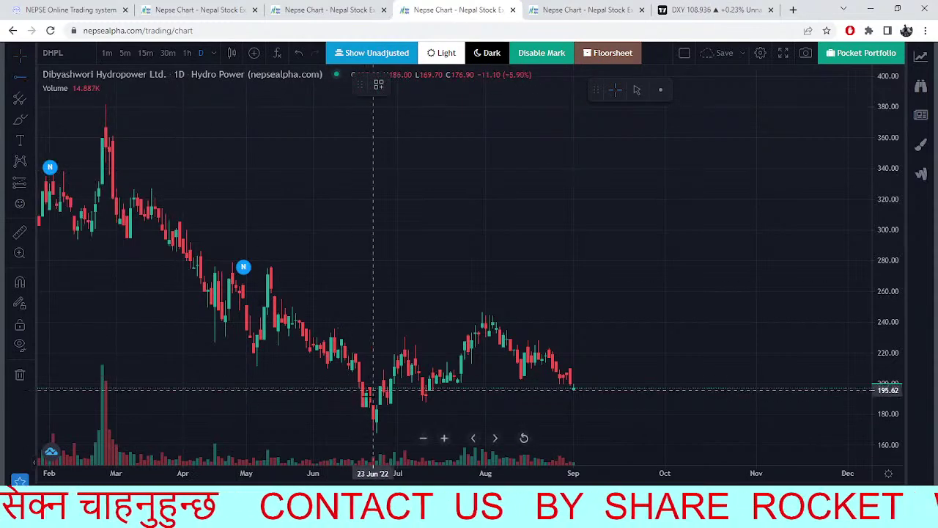
pyautogui.click(367, 402)
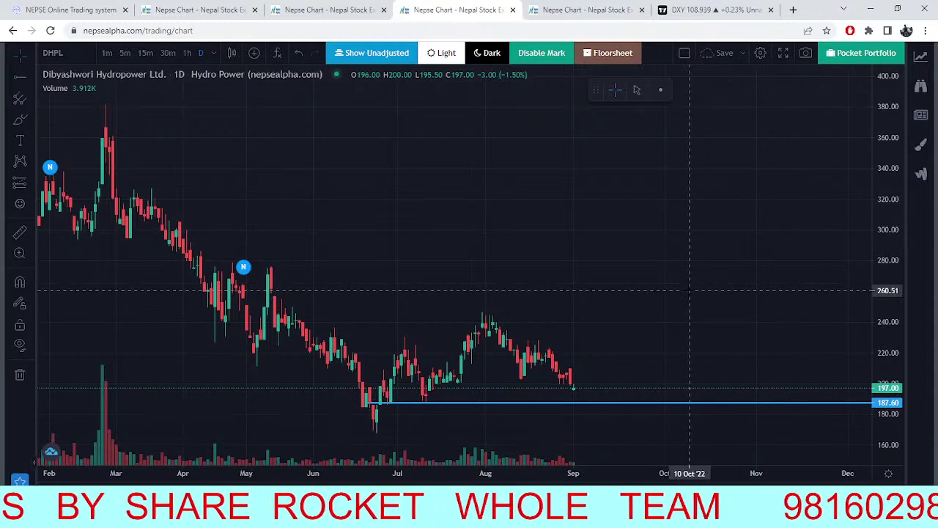
# Draw a rising trend line from about 167.37 on 22 Jun 2022 to about 232.27 on 25 Sep 2022.
pyautogui.moveTo(691, 289); pyautogui.dragTo(664, 300)
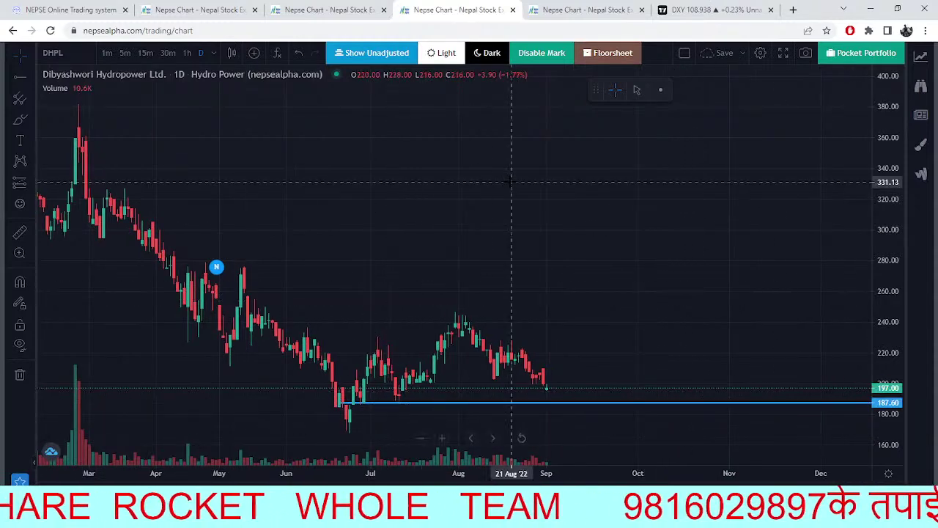
pyautogui.moveTo(528, 182); pyautogui.dragTo(579, 180)
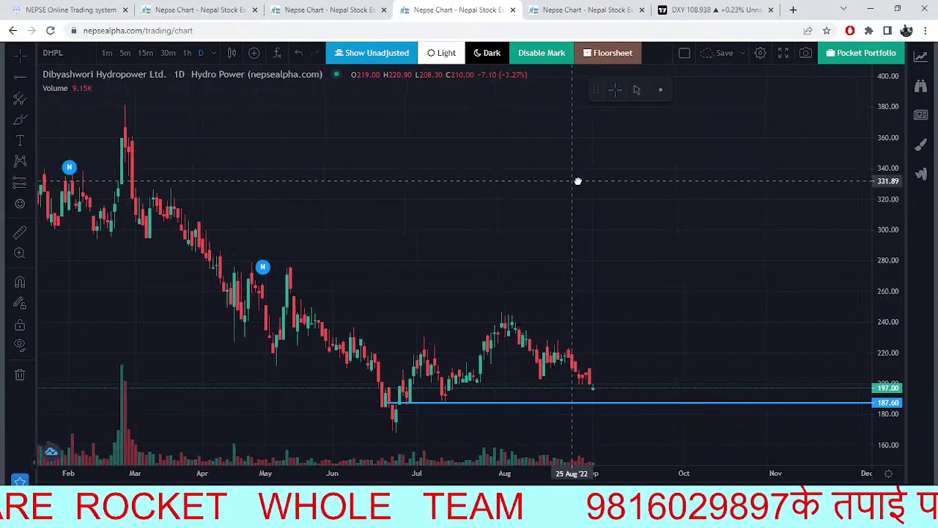
pyautogui.click(32, 74)
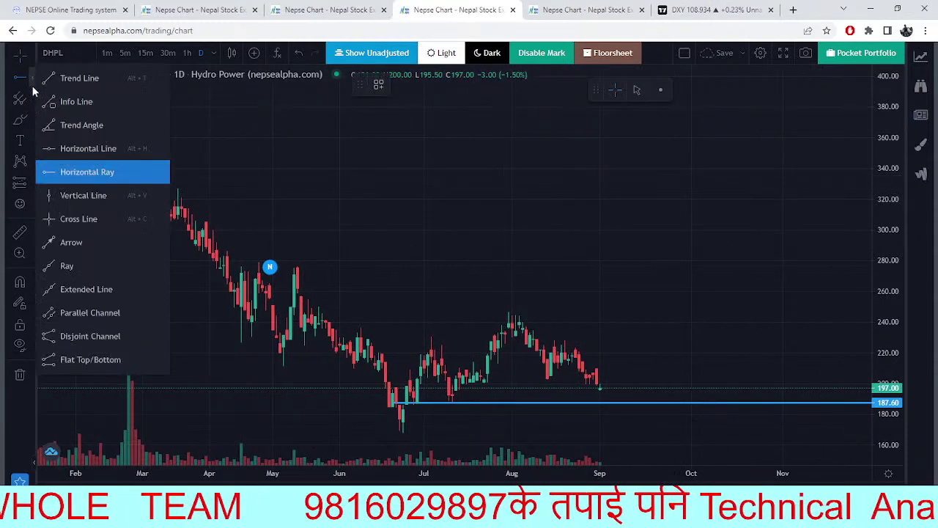
pyautogui.click(85, 85)
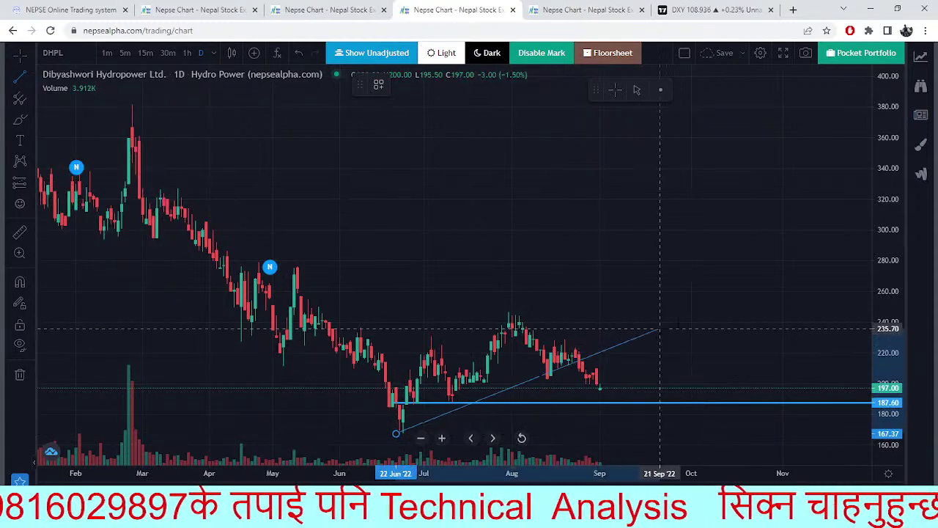
pyautogui.click(670, 334)
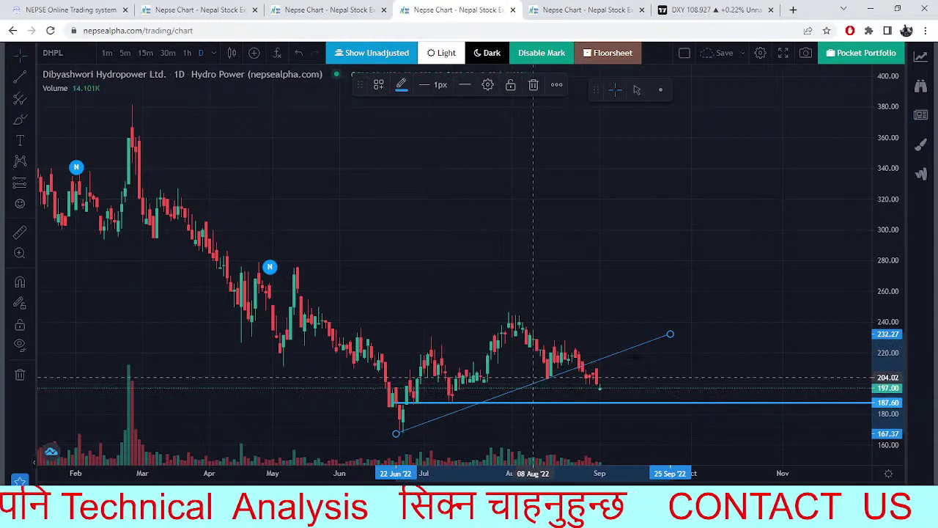
# Examine DHPL's recent candles against the trend line and horizontal ray, comparing them with the five-minute and daily NEPSE index charts.
pyautogui.moveTo(640, 346); pyautogui.dragTo(390, 304)
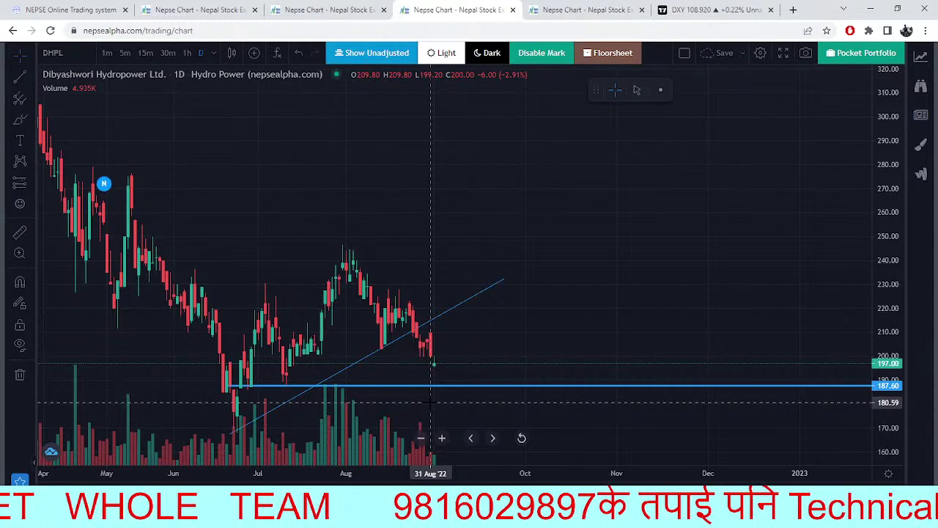
pyautogui.hscroll(-5, 608, 368)
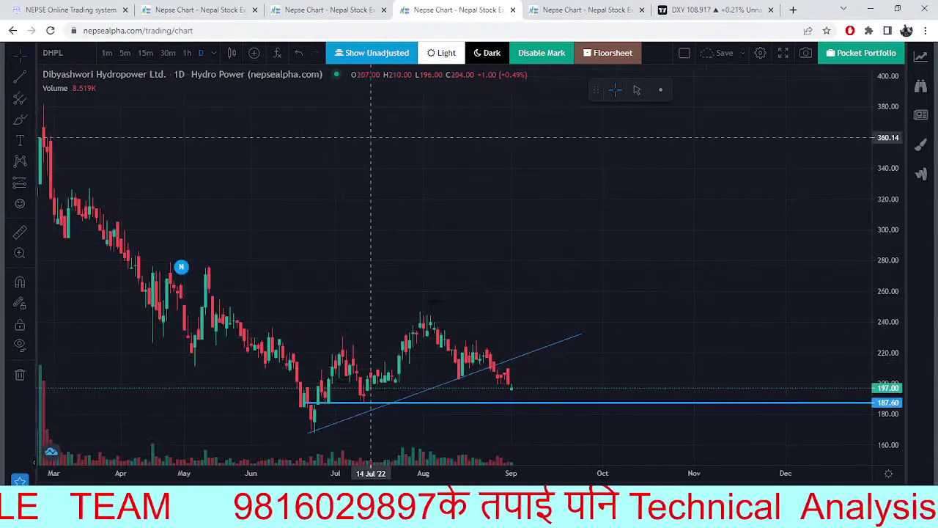
pyautogui.scroll(3, 610, 330)
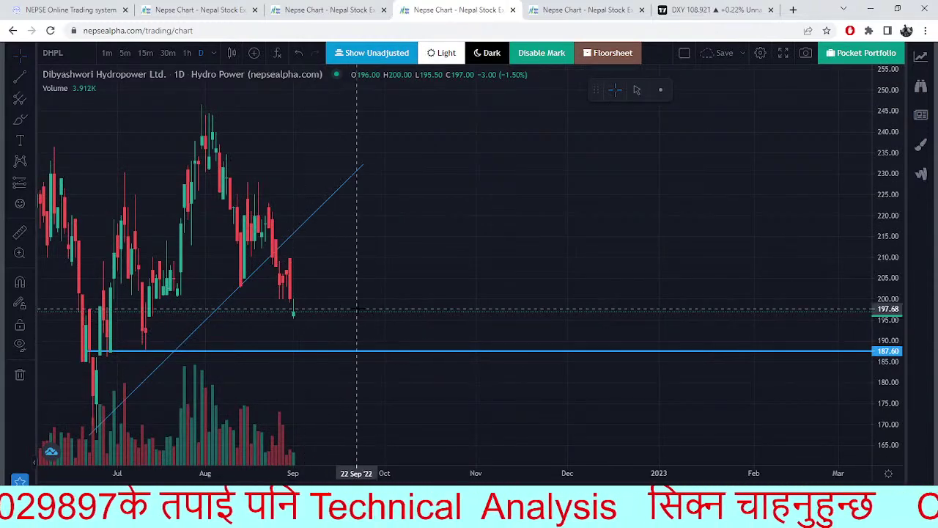
pyautogui.scroll(-4, 486, 325)
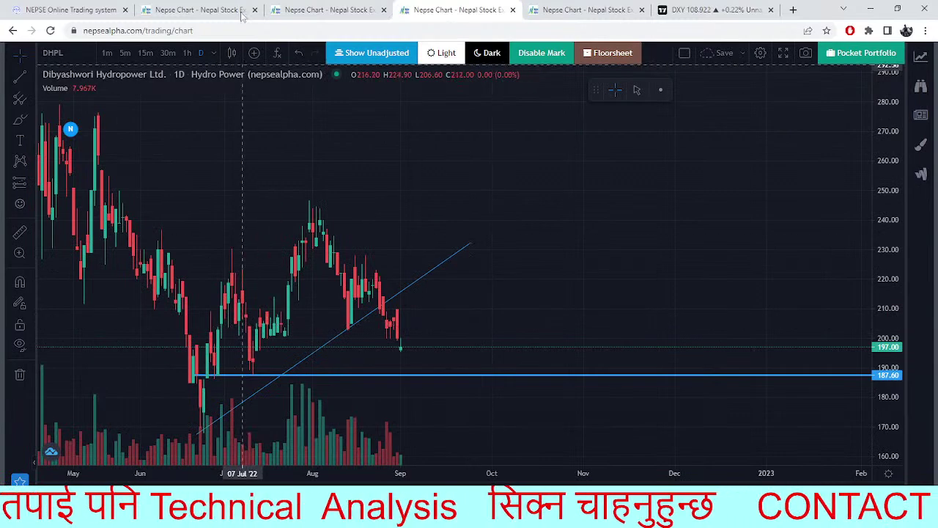
pyautogui.click(209, 7)
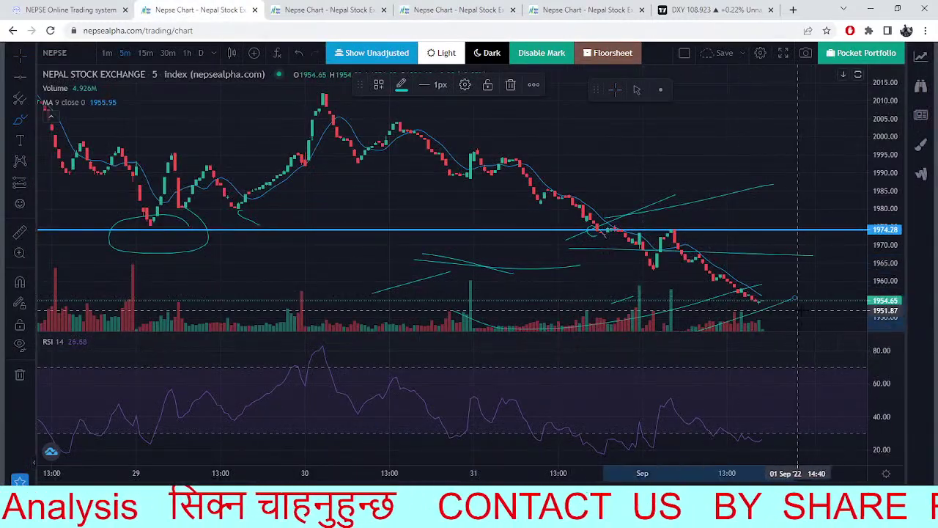
pyautogui.click(377, 9)
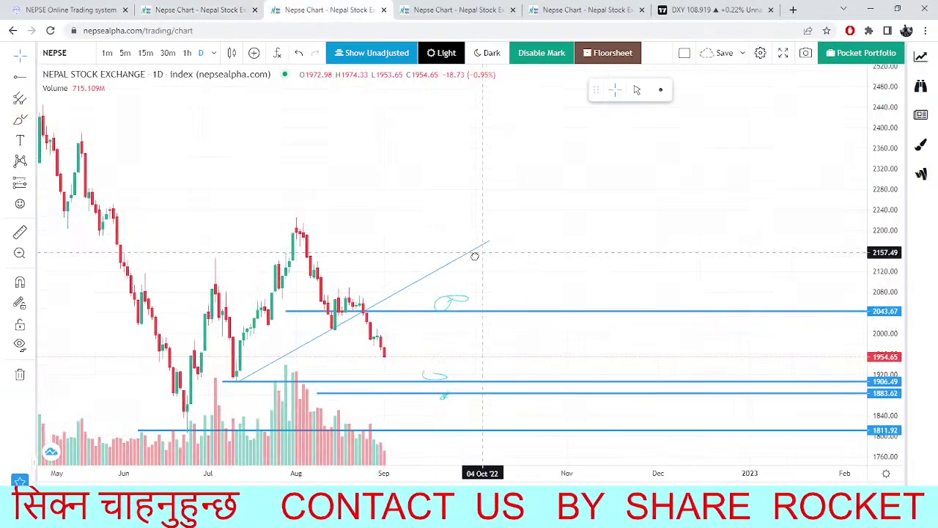
pyautogui.click(433, 7)
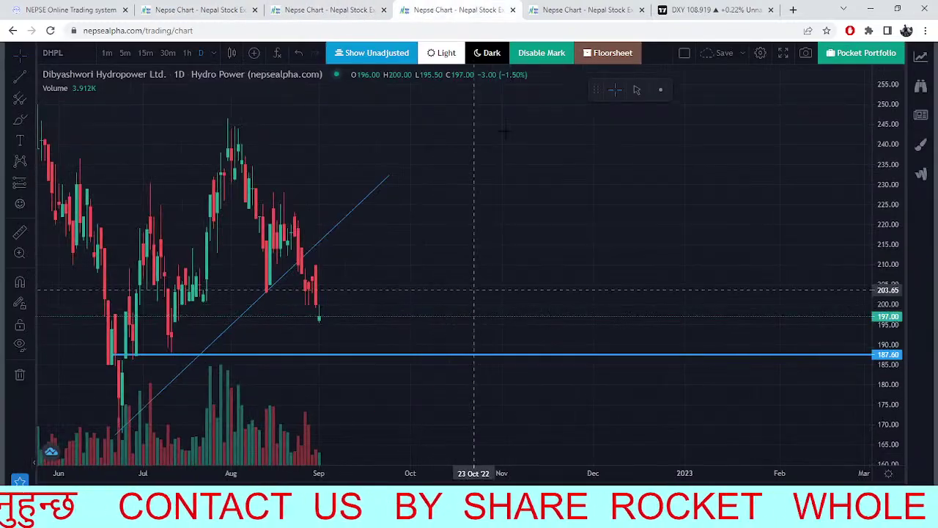
# Review the UMRH chart with its pivot levels and the support and resistance lines on the daily NEPSE chart.
pyautogui.click(566, 8)
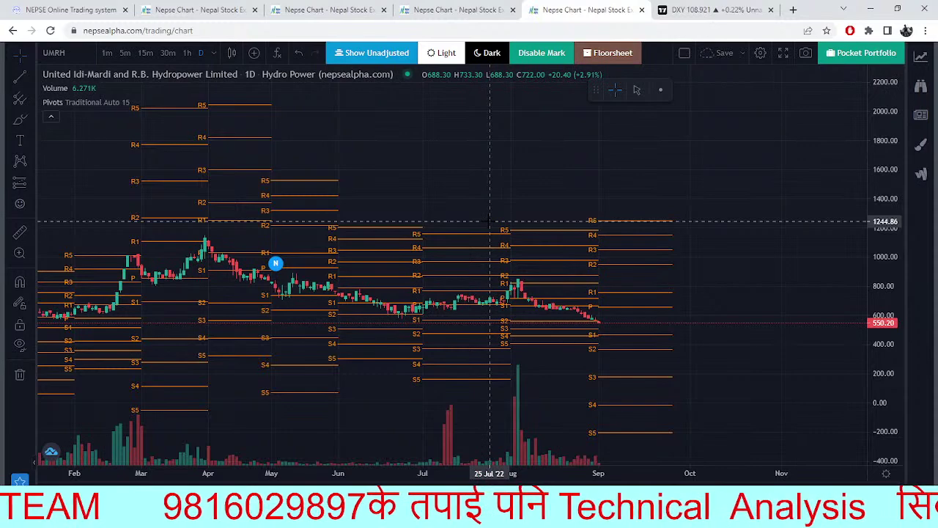
pyautogui.moveTo(579, 208); pyautogui.dragTo(581, 292)
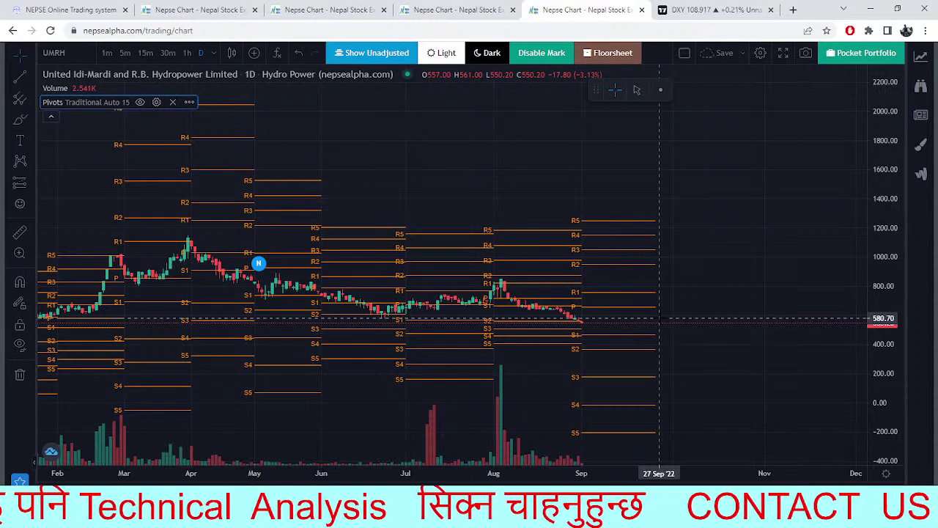
pyautogui.click(323, 10)
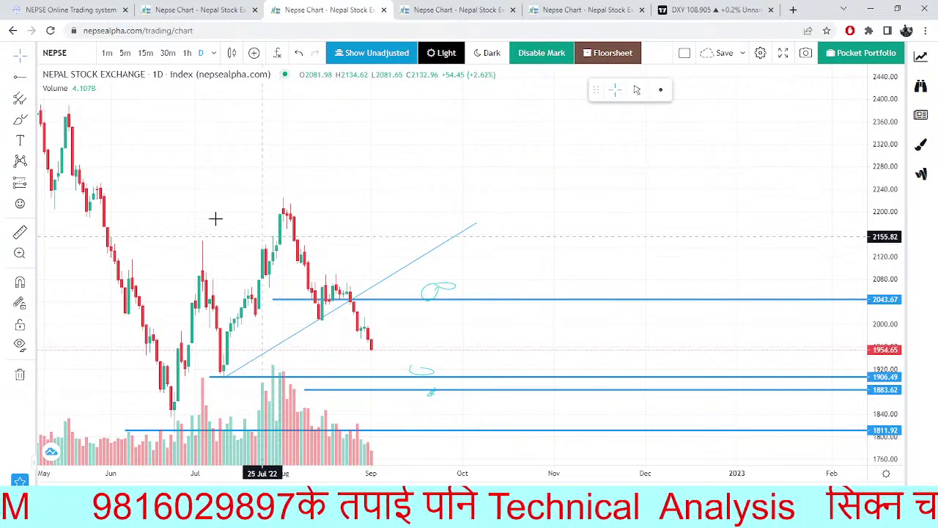
pyautogui.moveTo(391, 247); pyautogui.dragTo(396, 246)
pyautogui.scroll(-3, 396, 246)
pyautogui.scroll(3, 426, 250)
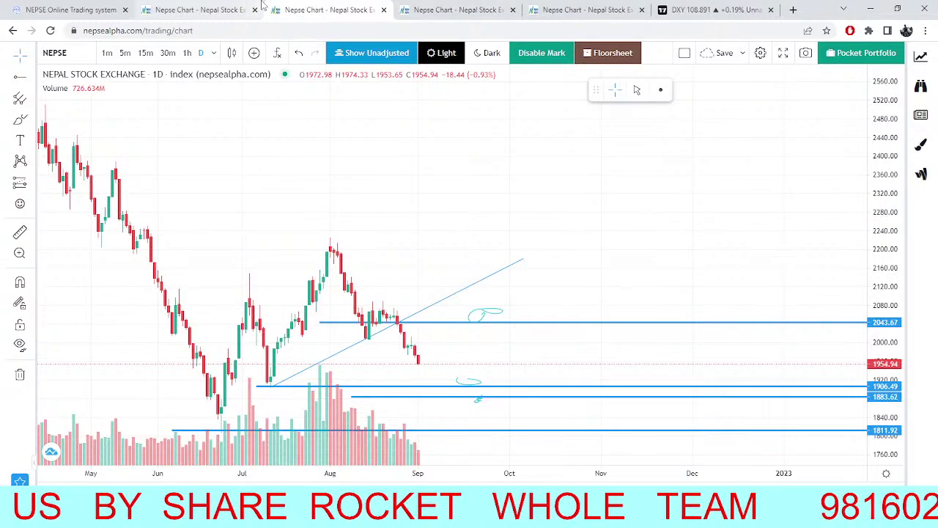
# Brush a shallow freehand curve at about 1960 below the horizontal line on the five-minute NEPSE chart, then return to the Cross cursor.
pyautogui.click(212, 9)
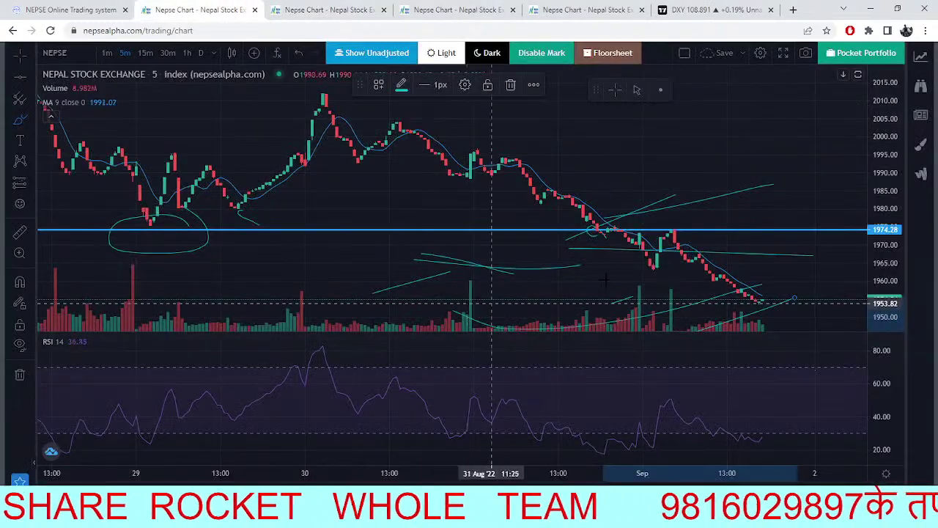
pyautogui.moveTo(607, 280); pyautogui.dragTo(487, 286)
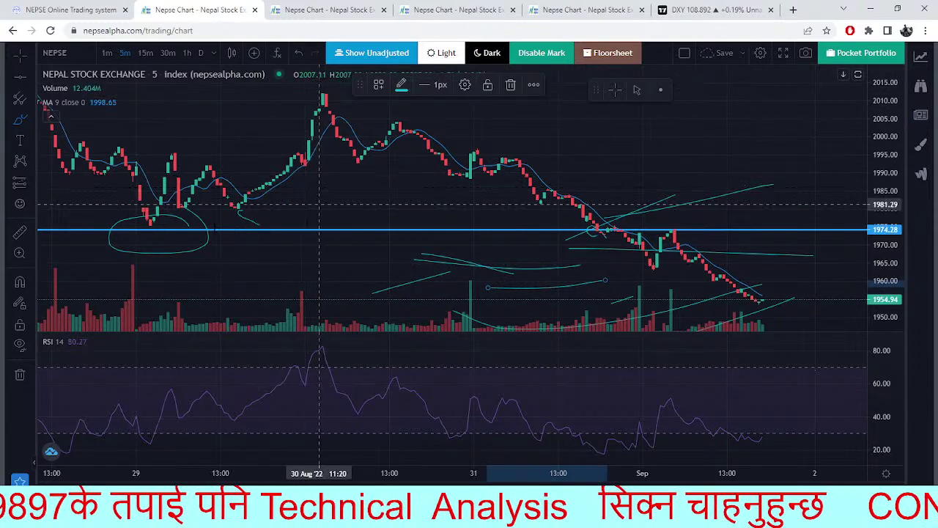
pyautogui.click(28, 64)
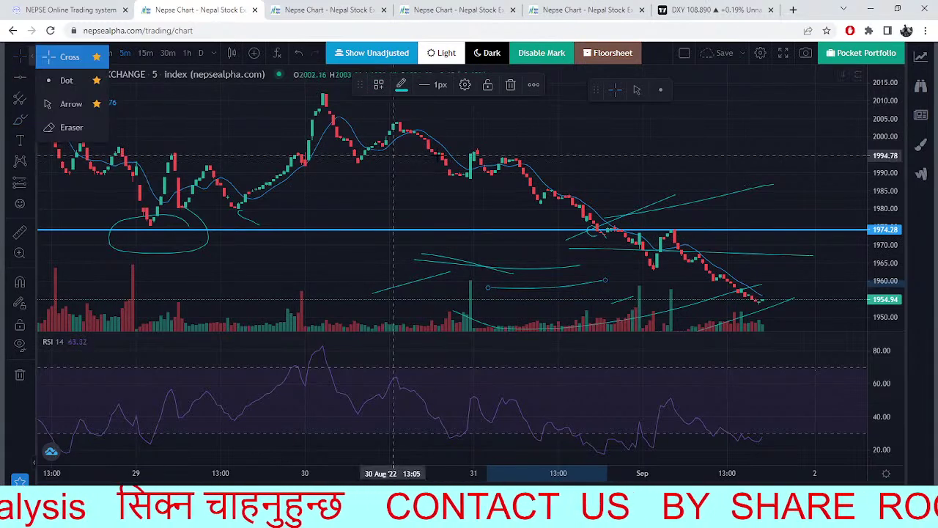
pyautogui.moveTo(544, 176); pyautogui.dragTo(359, 169)
pyautogui.hscroll(5, 472, 205)
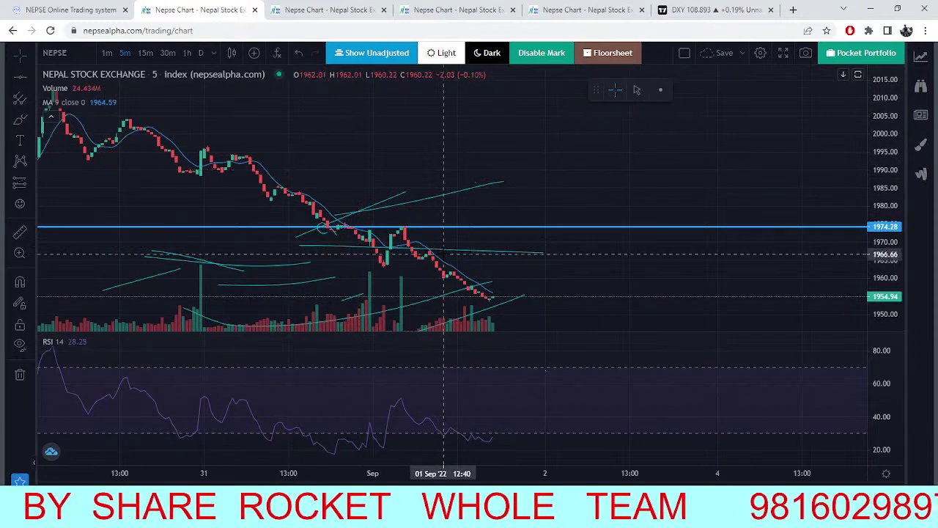
pyautogui.hscroll(4, 623, 279)
pyautogui.moveTo(576, 313); pyautogui.dragTo(700, 198)
# Switch to TradingView and examine the five-minute U.S. Dollar Index (DXY) price action against its channel and short rising trend line.
pyautogui.click(709, 10)
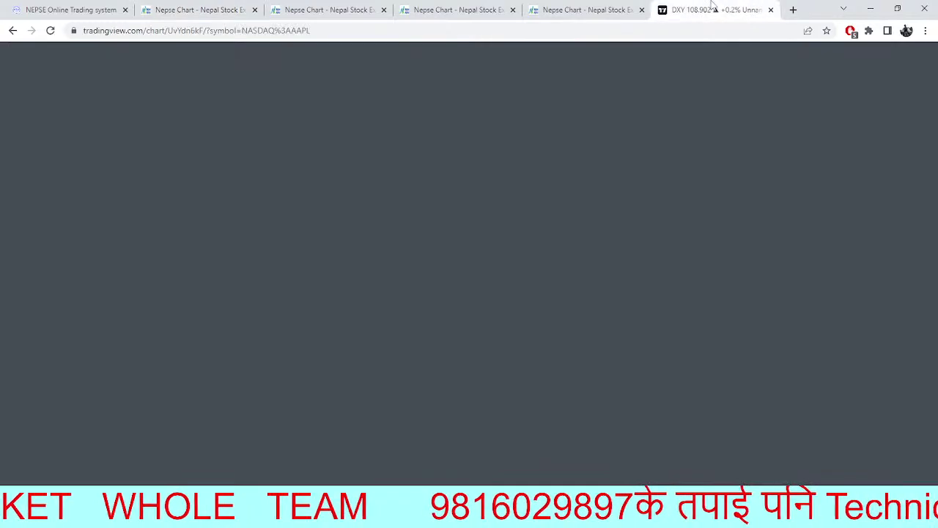
pyautogui.moveTo(530, 283); pyautogui.dragTo(370, 378)
pyautogui.moveTo(439, 374); pyautogui.dragTo(498, 387)
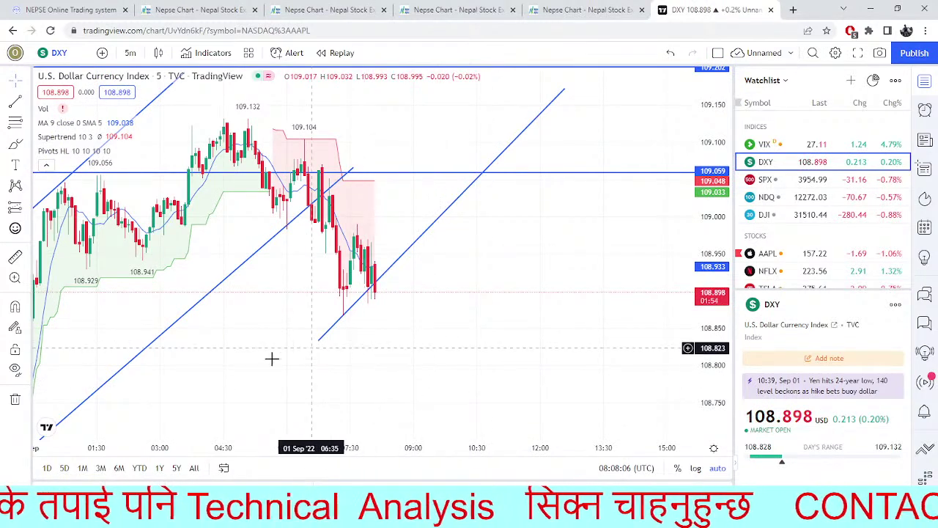
pyautogui.moveTo(282, 356); pyautogui.dragTo(417, 357)
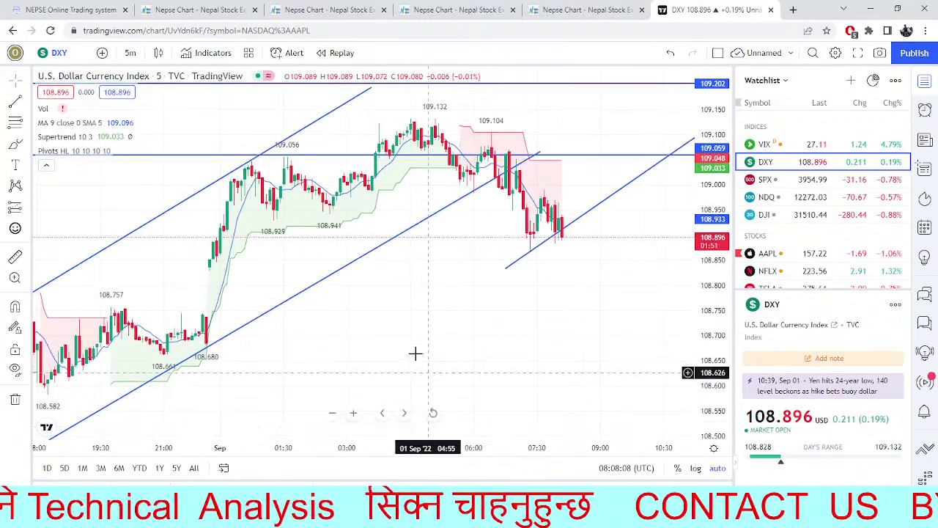
pyautogui.moveTo(339, 327); pyautogui.dragTo(367, 328)
pyautogui.moveTo(460, 283); pyautogui.dragTo(443, 294)
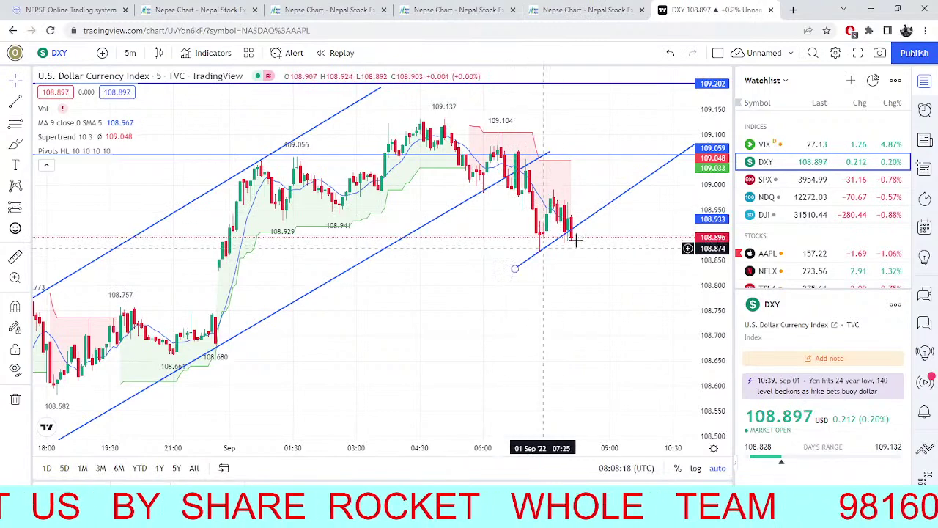
pyautogui.moveTo(487, 311); pyautogui.dragTo(461, 317)
pyautogui.hscroll(3, 471, 298)
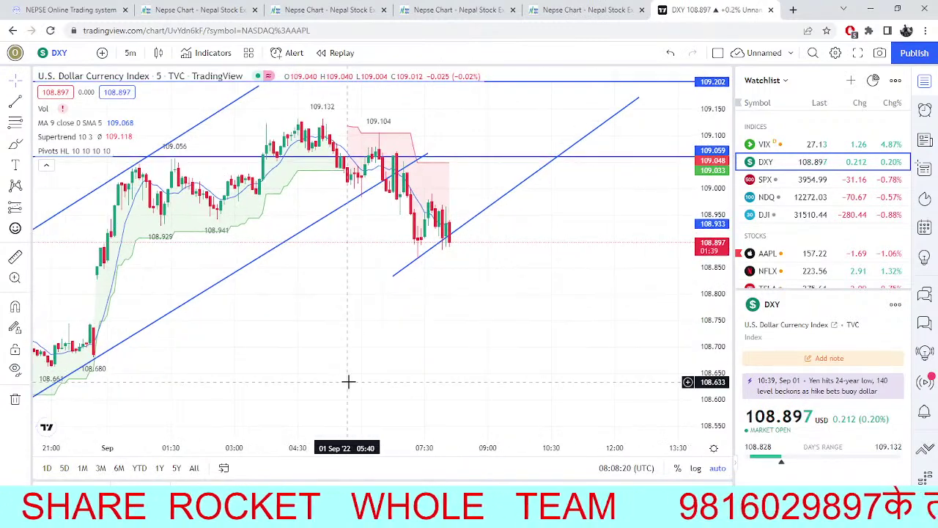
pyautogui.hscroll(3, 410, 425)
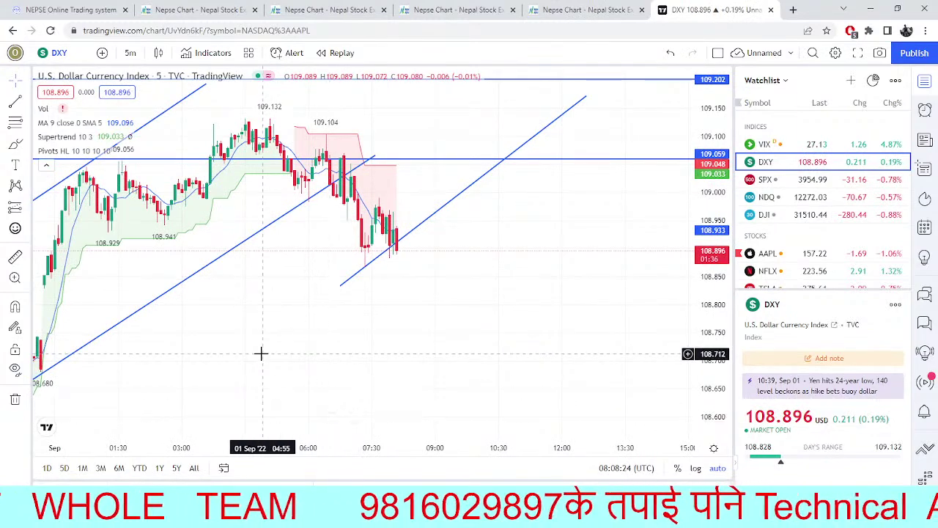
pyautogui.hscroll(-5, 262, 352)
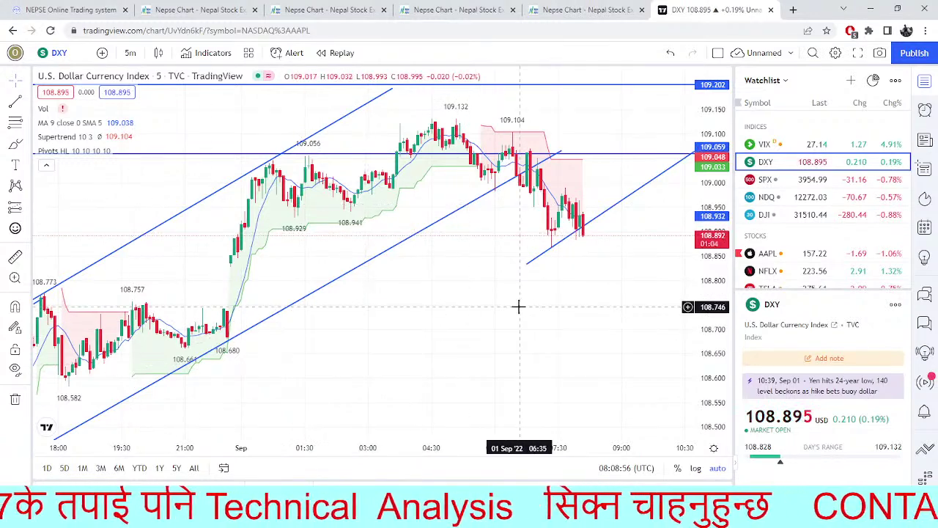
# Examine the five-minute DXY candles against the rising channel, from its early lows through to the latest price at the short trend line.
pyautogui.hscroll(2, 469, 264)
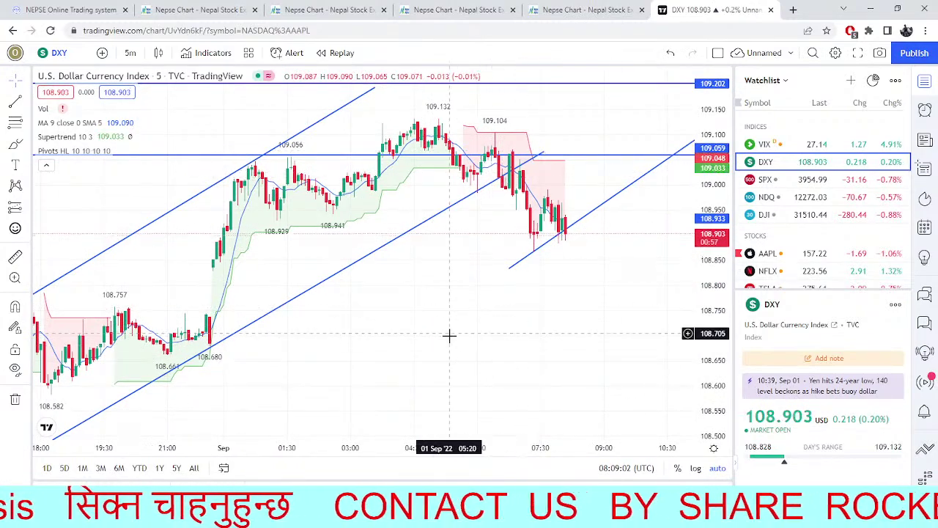
pyautogui.moveTo(450, 331); pyautogui.dragTo(572, 409)
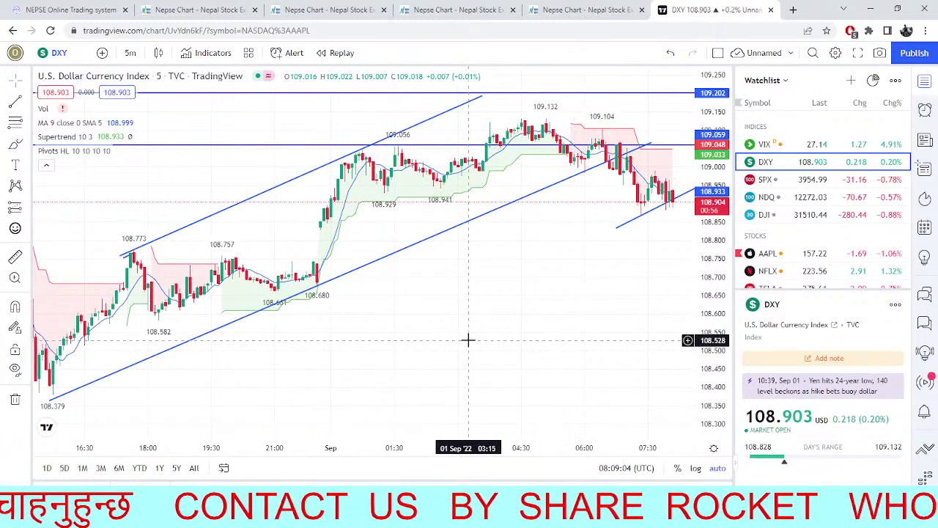
pyautogui.hscroll(1, 527, 268)
pyautogui.hscroll(5, 528, 268)
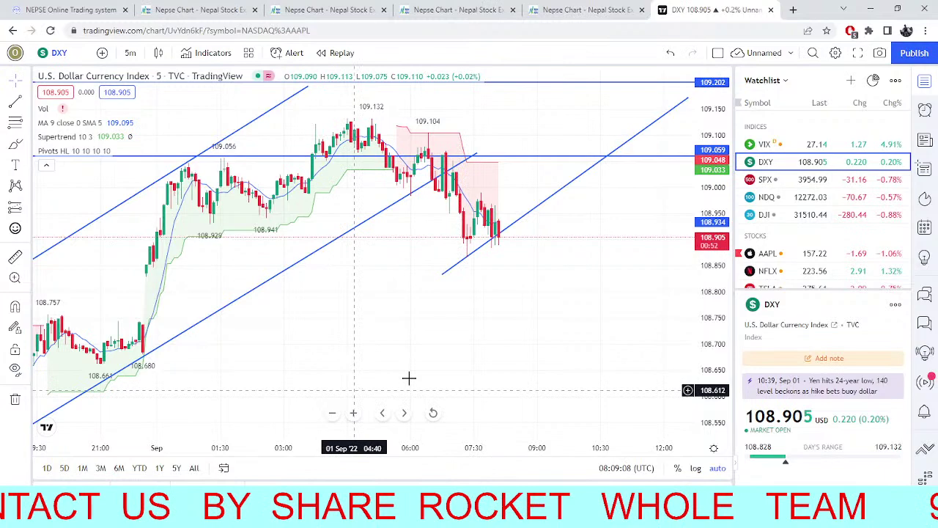
# Return to the Nepse Alpha charts and review UMRH, DHPL and the five-minute index before examining the daily NEPSE support lines.
pyautogui.hotkey('ctrl', 'shift', 'Tab')
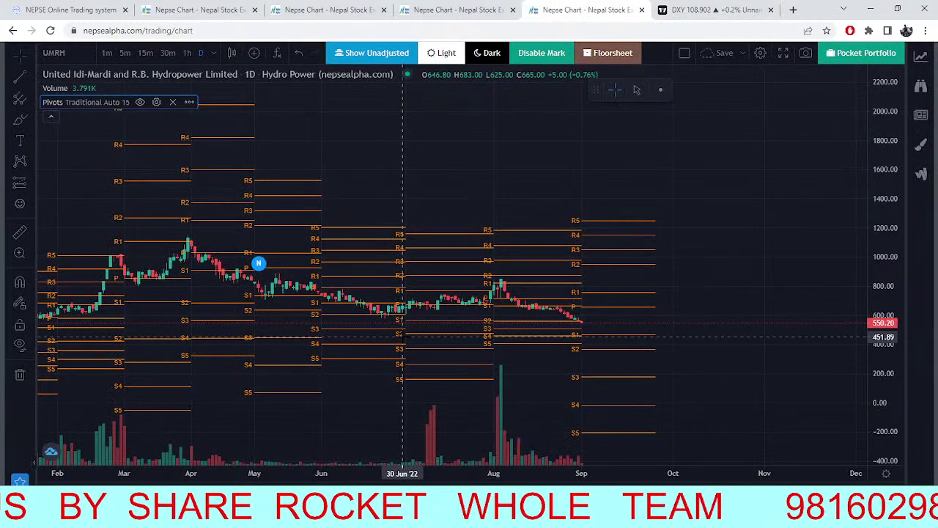
pyautogui.hotkey('ctrl', 'shift', 'Tab')
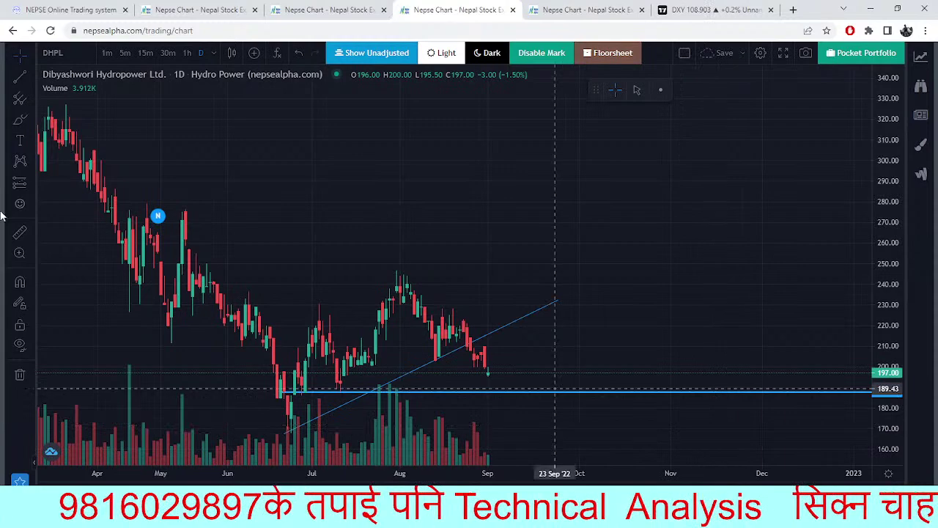
pyautogui.click(334, 14)
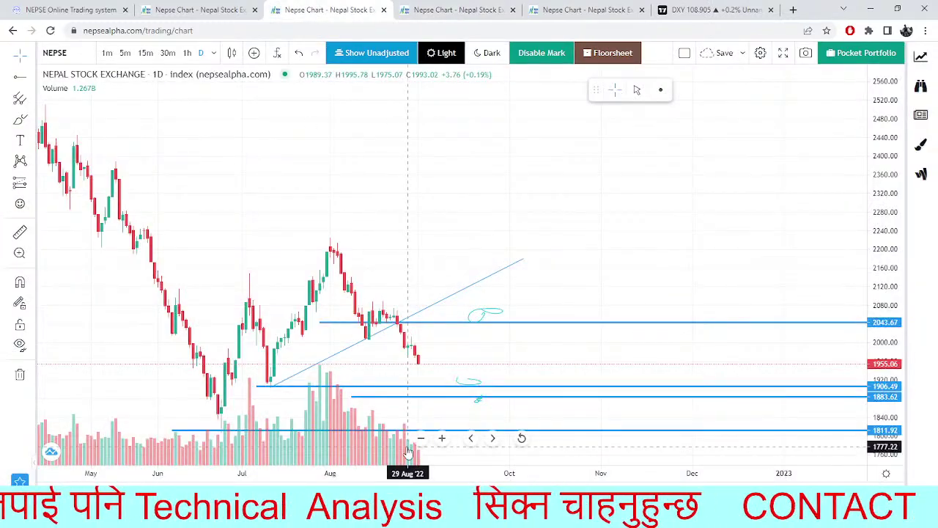
pyautogui.click(220, 9)
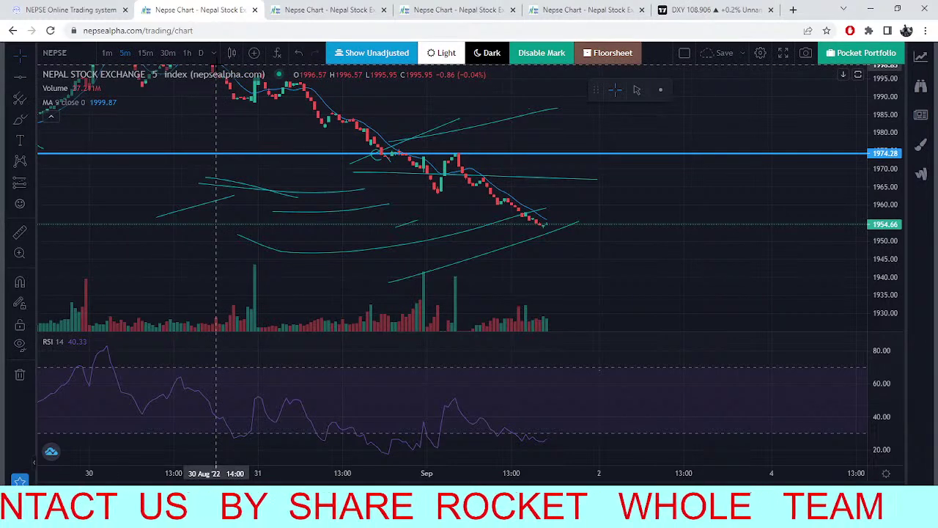
pyautogui.click(316, 10)
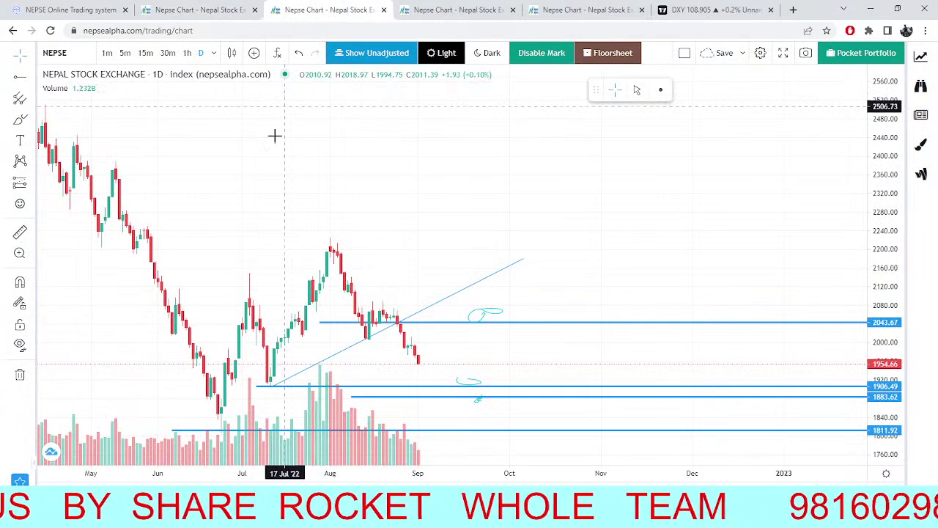
pyautogui.moveTo(453, 383); pyautogui.dragTo(446, 381)
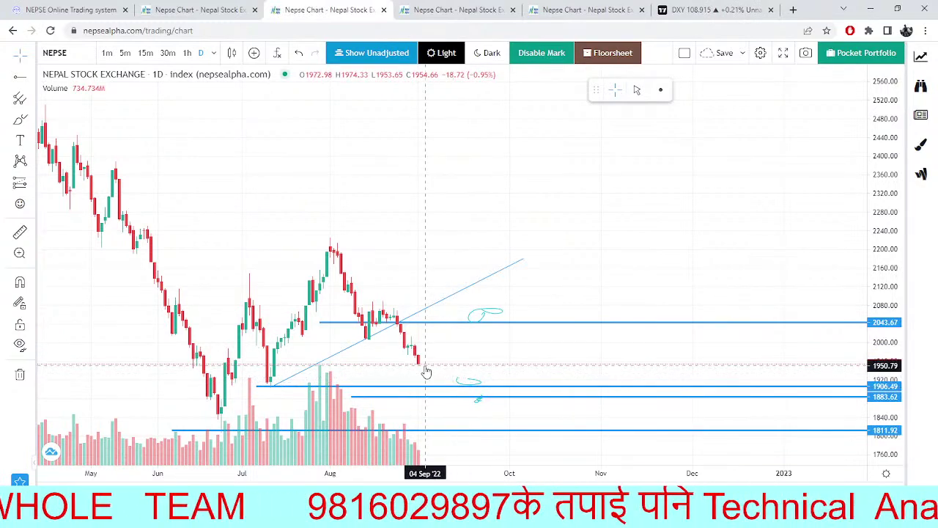
# Examine DHPL's daily decline since early 2022 around its trend line and horizontal ray, comparing it with the daily NEPSE chart.
pyautogui.click(458, 10)
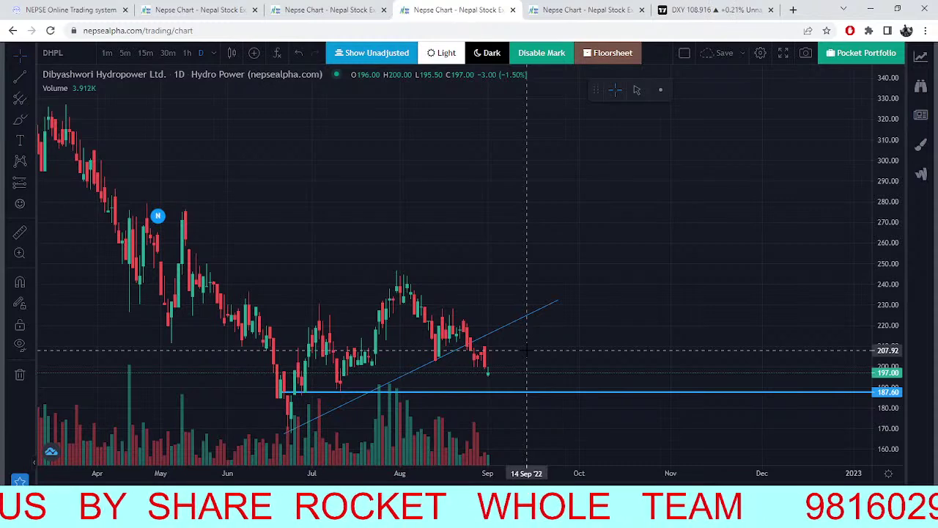
pyautogui.moveTo(621, 384); pyautogui.dragTo(676, 335)
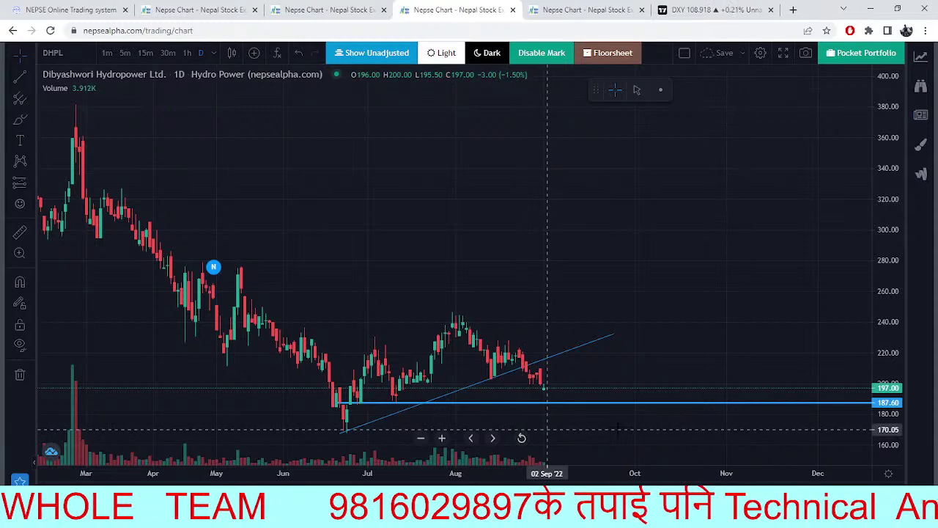
pyautogui.moveTo(341, 302); pyautogui.dragTo(480, 360)
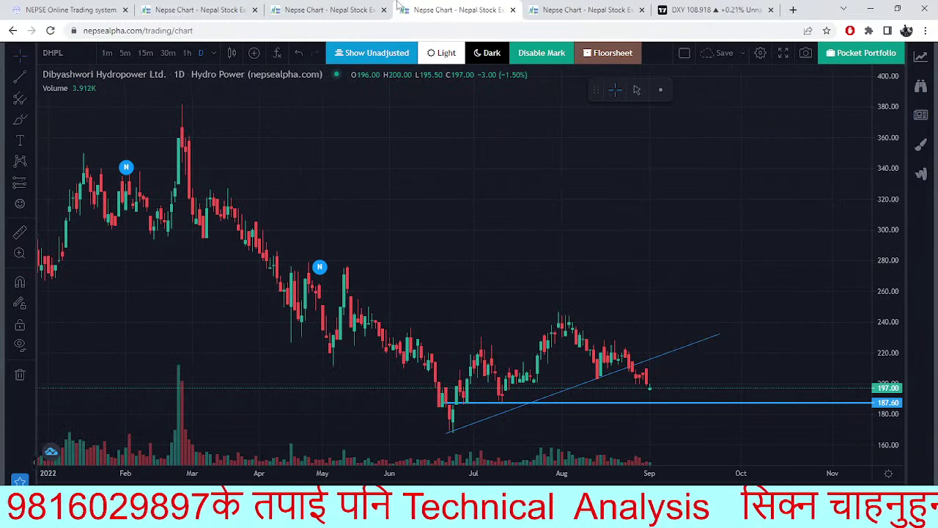
pyautogui.click(373, 9)
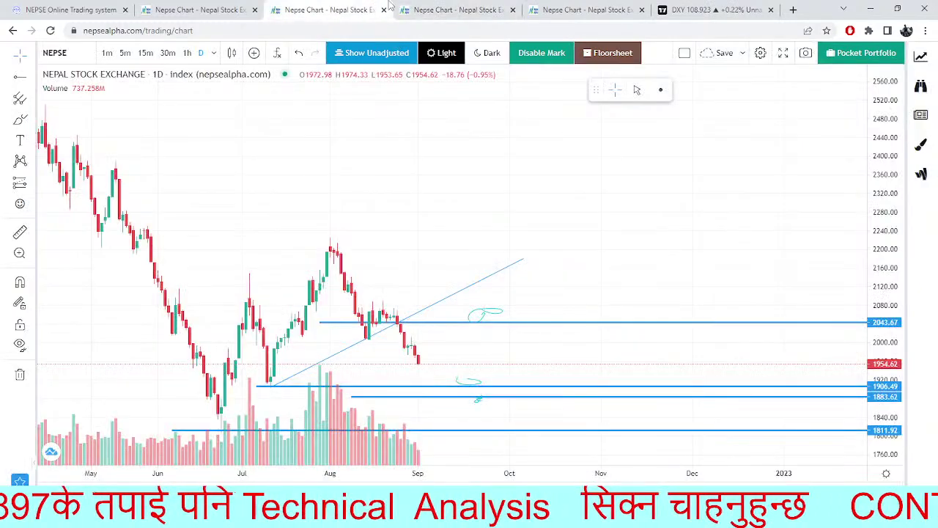
pyautogui.click(409, 9)
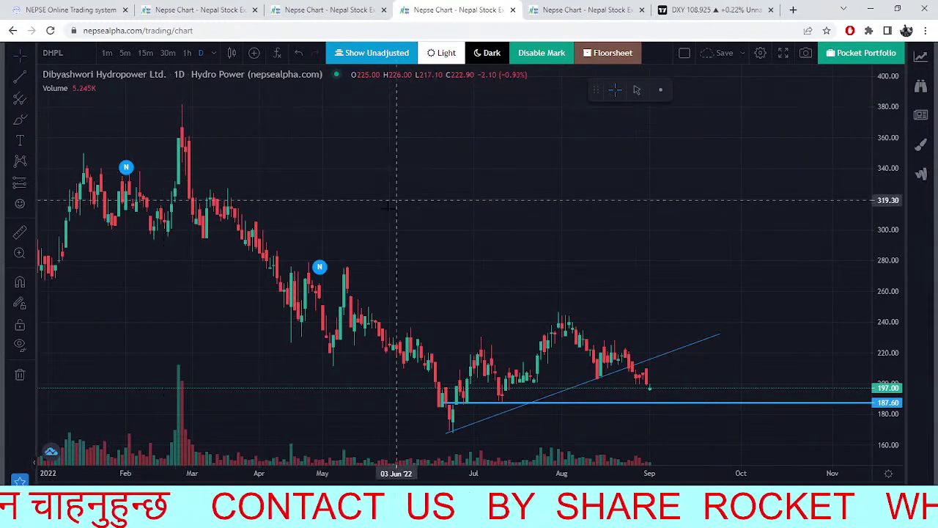
pyautogui.moveTo(398, 198); pyautogui.dragTo(356, 230)
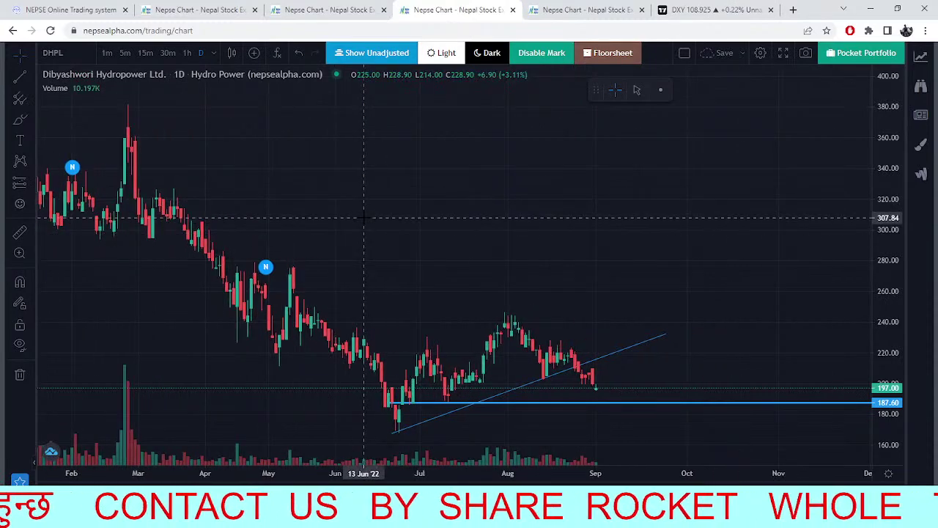
# Compare the five-minute NEPSE price action and RSI below the horizontal line with the support and resistance lines on the daily chart.
pyautogui.click(173, 9)
pyautogui.moveTo(369, 288); pyautogui.dragTo(251, 243)
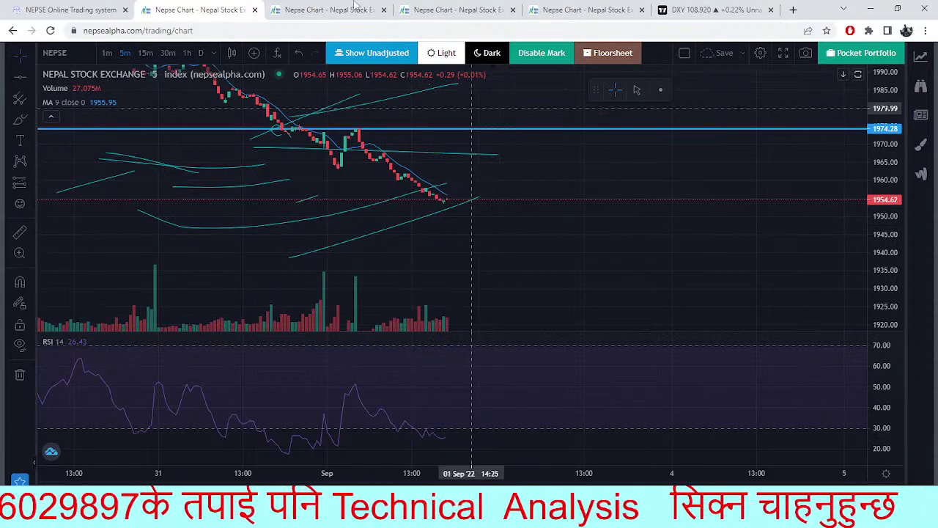
pyautogui.click(330, 9)
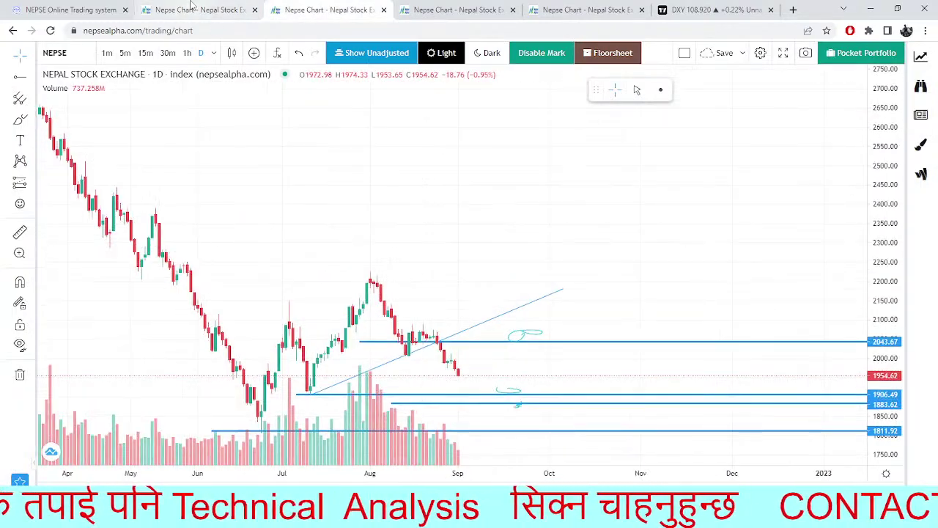
pyautogui.click(198, 10)
pyautogui.moveTo(370, 281); pyautogui.dragTo(430, 273)
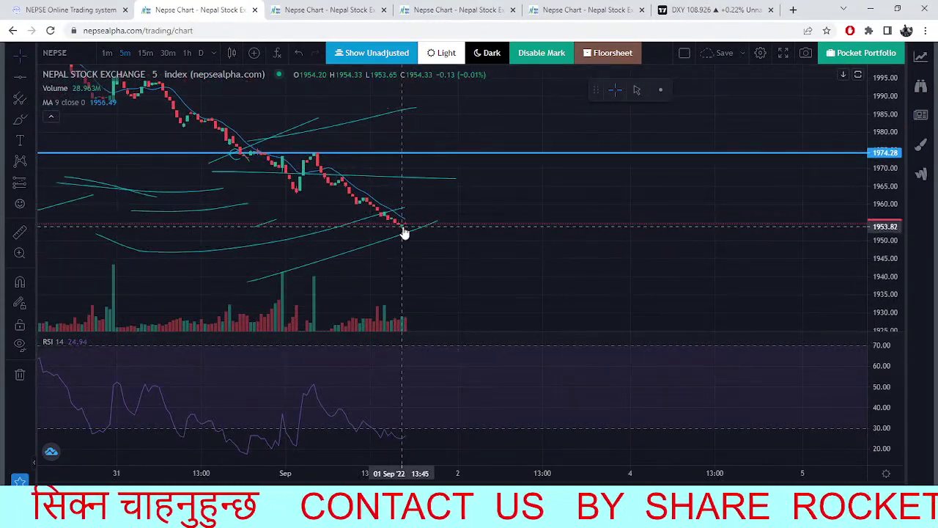
pyautogui.moveTo(555, 226); pyautogui.dragTo(734, 290)
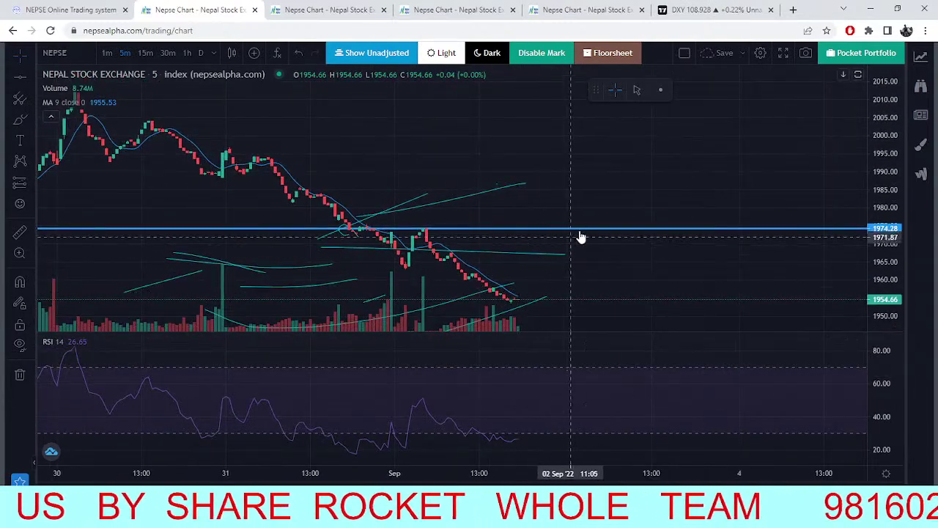
pyautogui.click(327, 10)
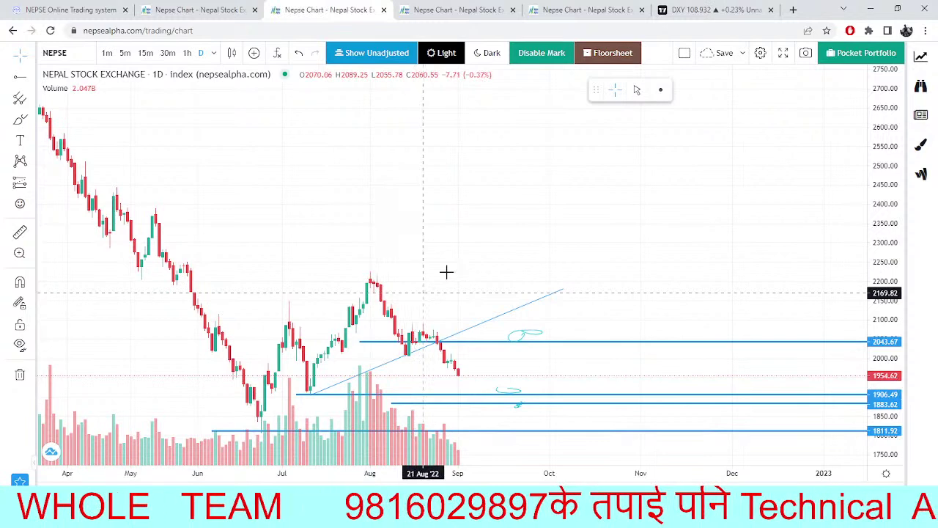
pyautogui.moveTo(481, 280); pyautogui.dragTo(486, 281)
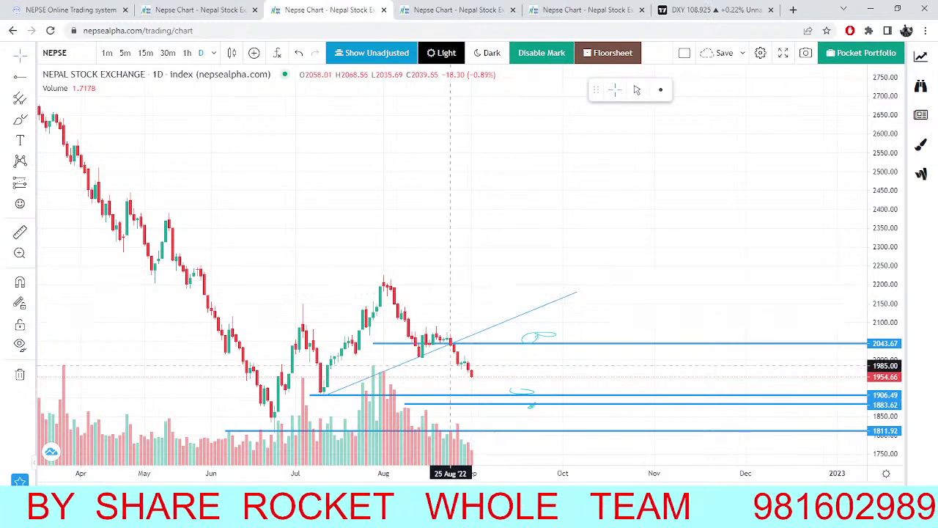
# Replace the symbol on the daily DHPL chart with ADBL, Agricultural Development Bank Limited.
pyautogui.click(438, 6)
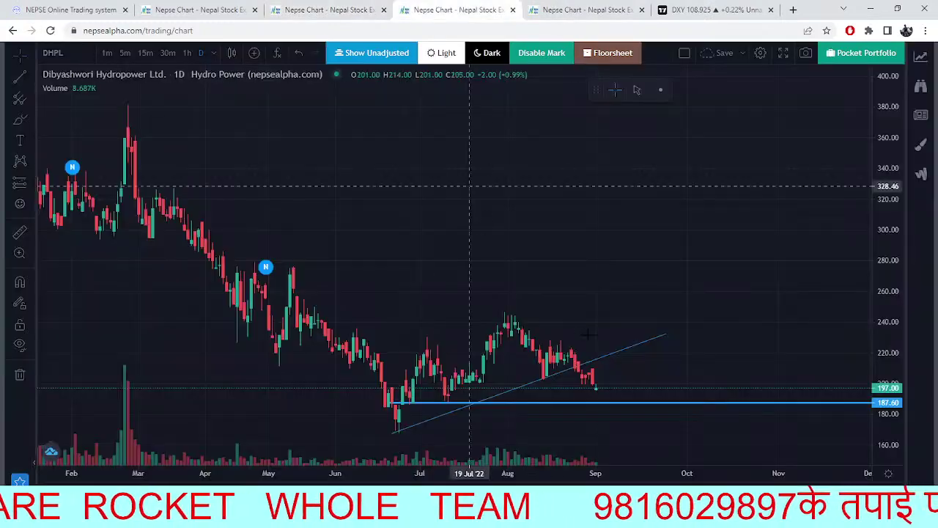
pyautogui.scroll(2, 540, 356)
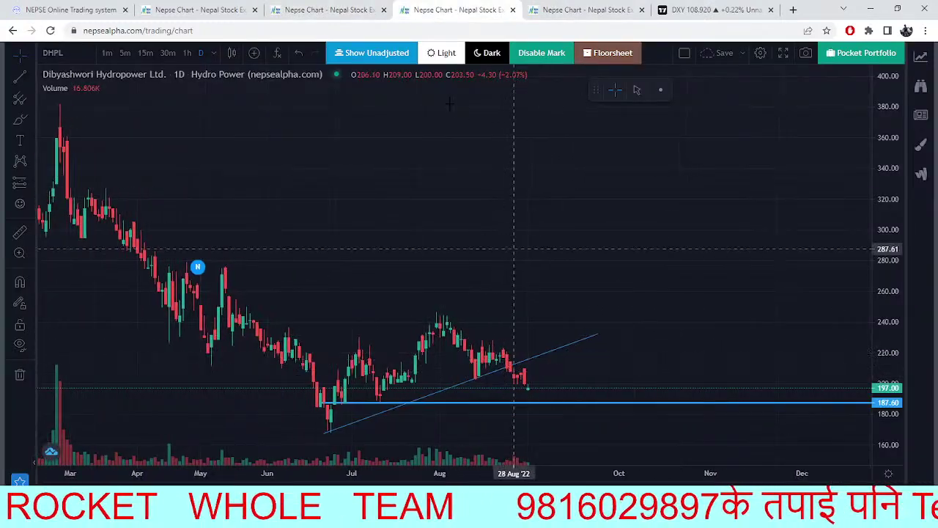
pyautogui.click(83, 45)
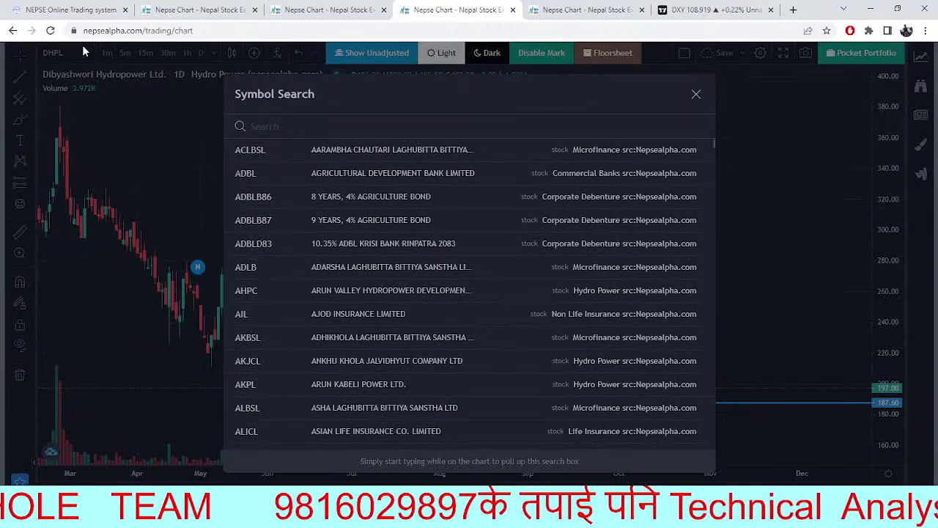
pyautogui.write('s')
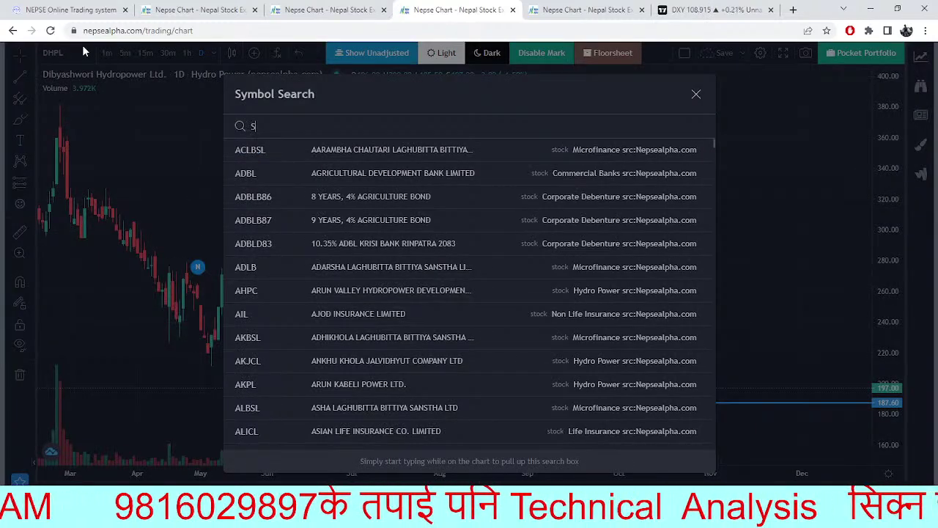
pyautogui.press('BackSpace')
pyautogui.write('A')
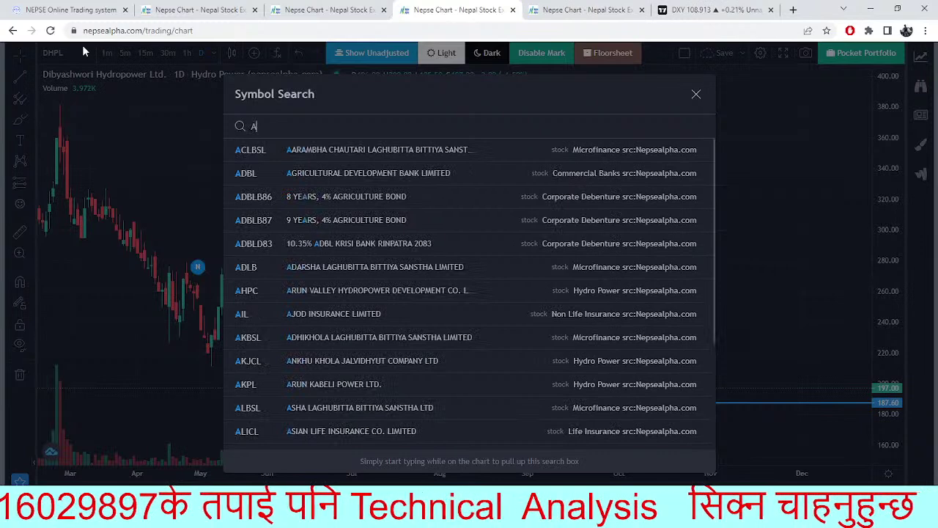
pyautogui.write('FBL;')
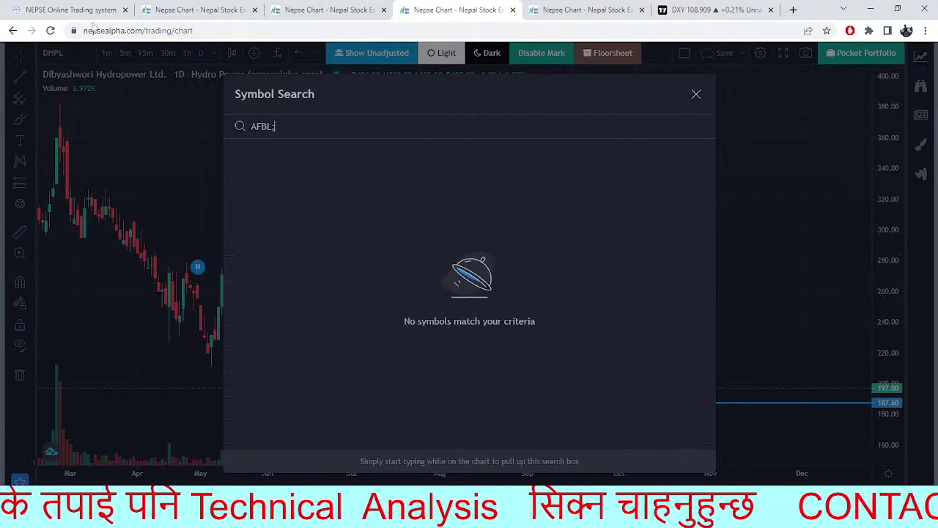
pyautogui.press('BackSpace')
pyautogui.press('BackSpace')
pyautogui.press('BackSpace')
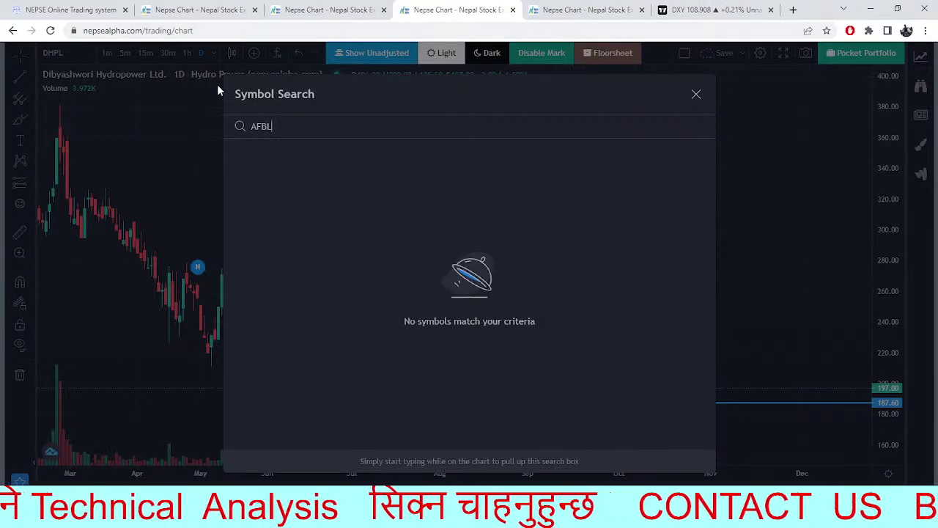
pyautogui.press('BackSpace')
pyautogui.write('D')
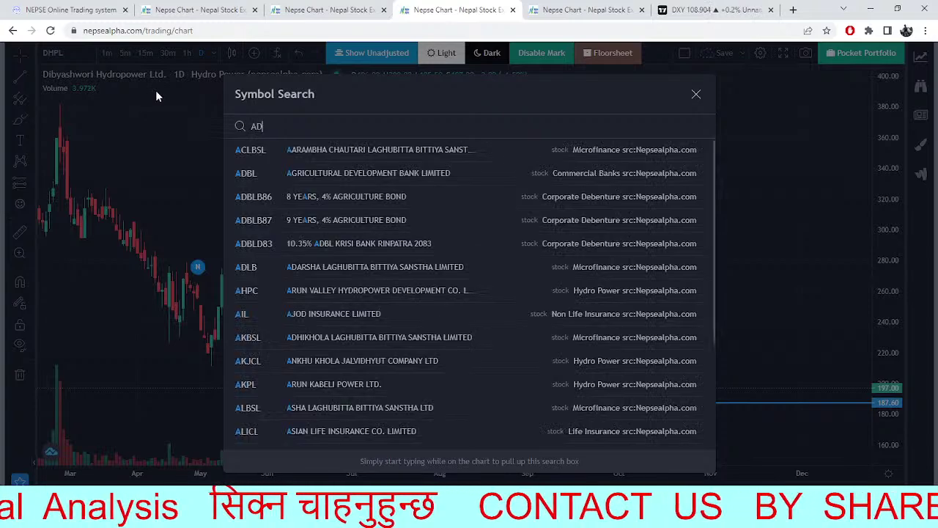
pyautogui.write('BL')
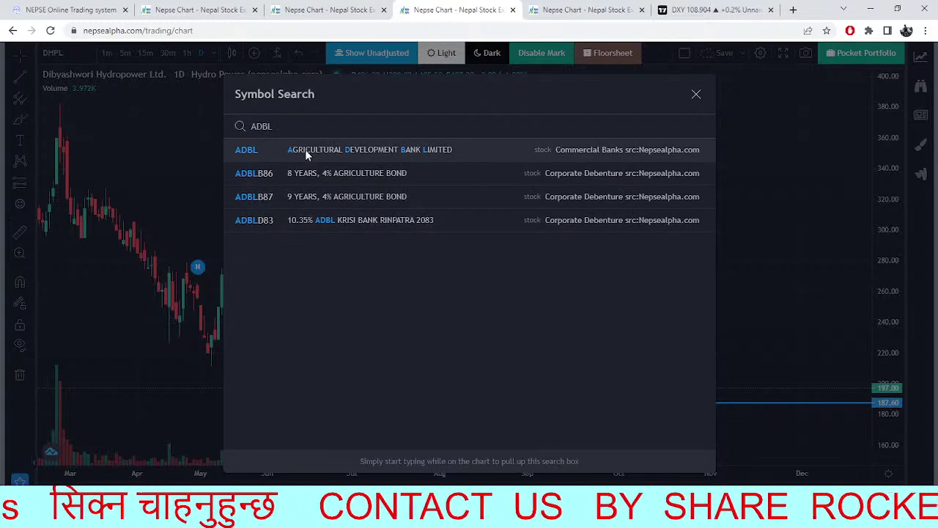
pyautogui.click(305, 149)
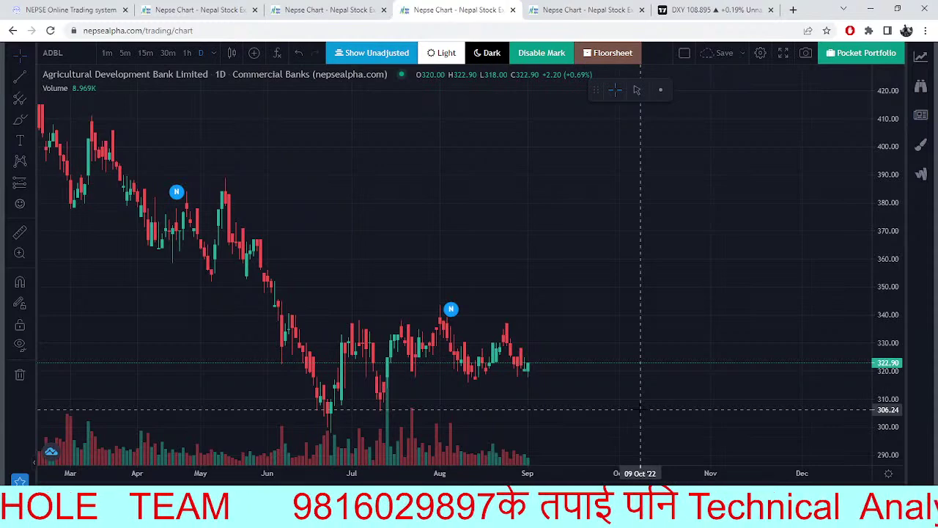
# Examine ADBL's daily candles from early 2022 to September, focusing on the June and July lows and the recent sideways range.
pyautogui.moveTo(518, 388); pyautogui.dragTo(557, 429)
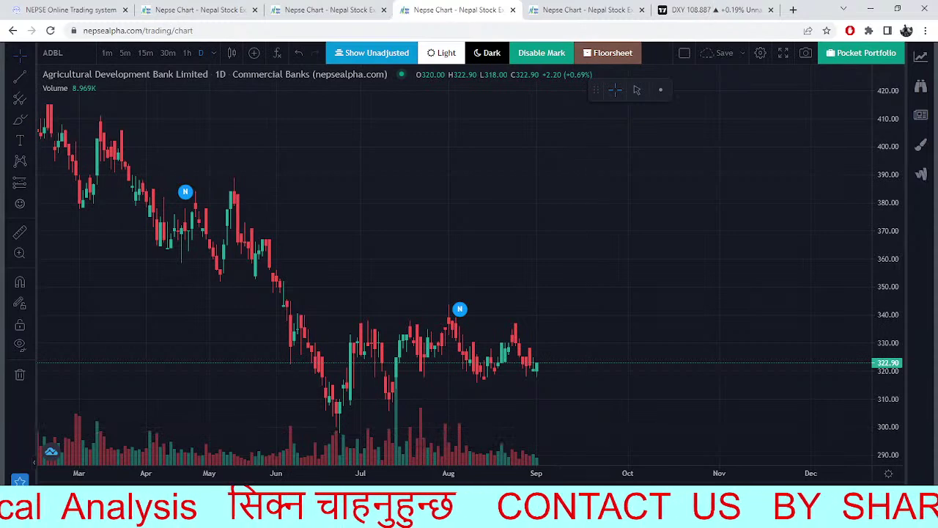
pyautogui.moveTo(685, 399); pyautogui.dragTo(709, 400)
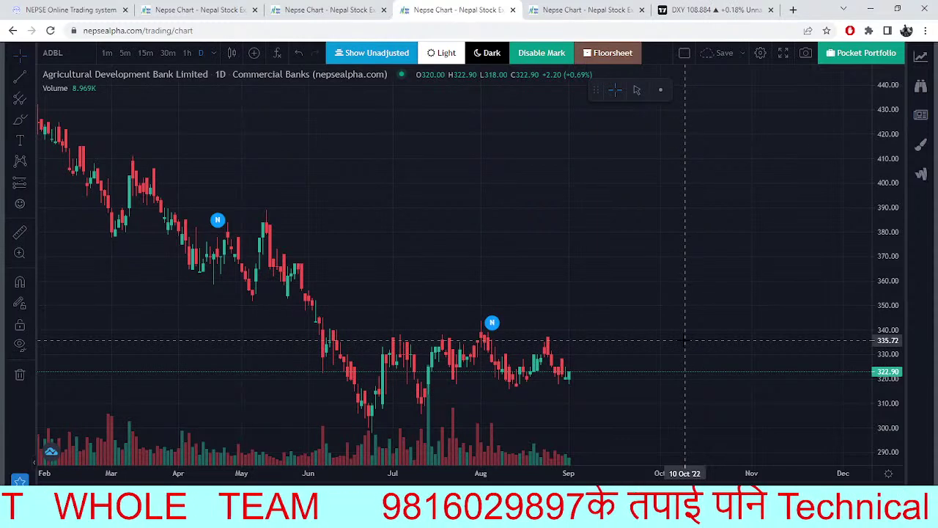
pyautogui.moveTo(624, 326); pyautogui.dragTo(403, 189)
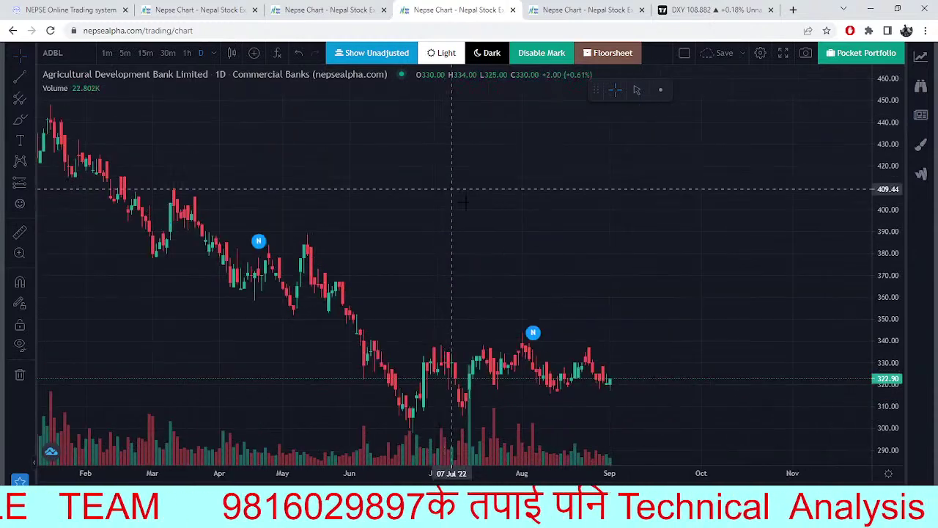
pyautogui.moveTo(681, 394); pyautogui.dragTo(570, 256)
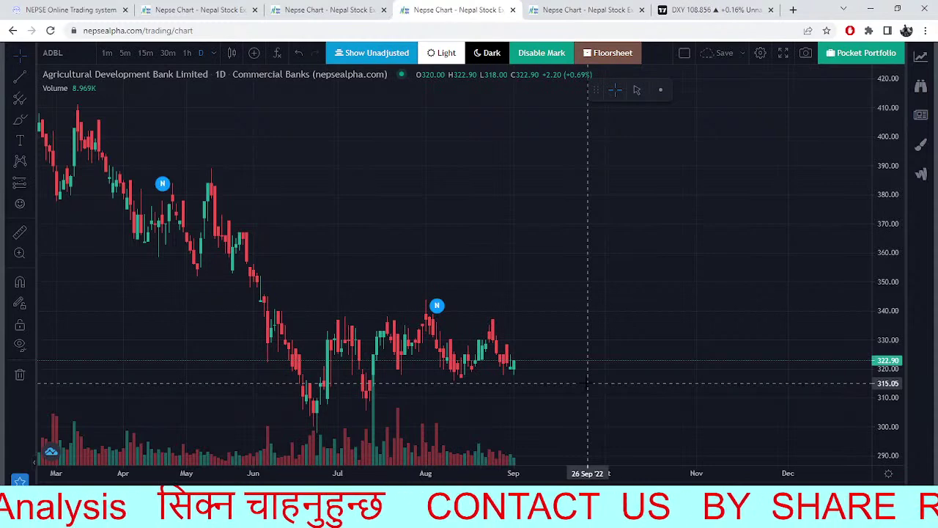
# Compare ADBL's recent daily candles with the horizontal levels on the daily NEPSE chart and the five-minute NEPSE decline.
pyautogui.scroll(-2, 559, 388)
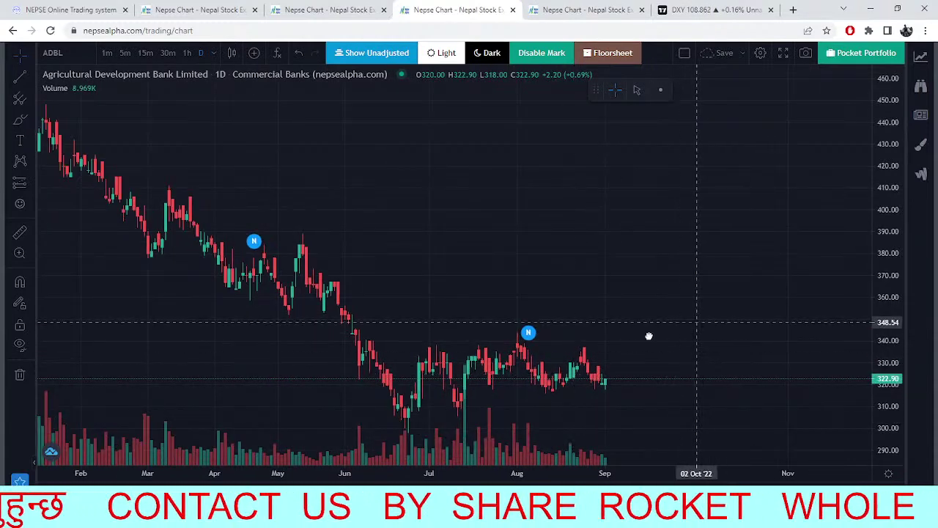
pyautogui.scroll(2, 670, 330)
pyautogui.click(328, 6)
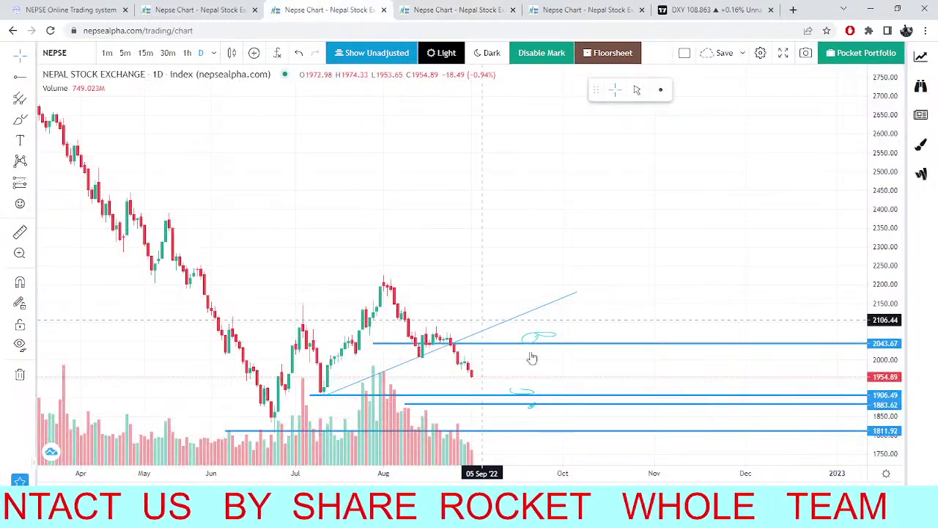
pyautogui.click(204, 6)
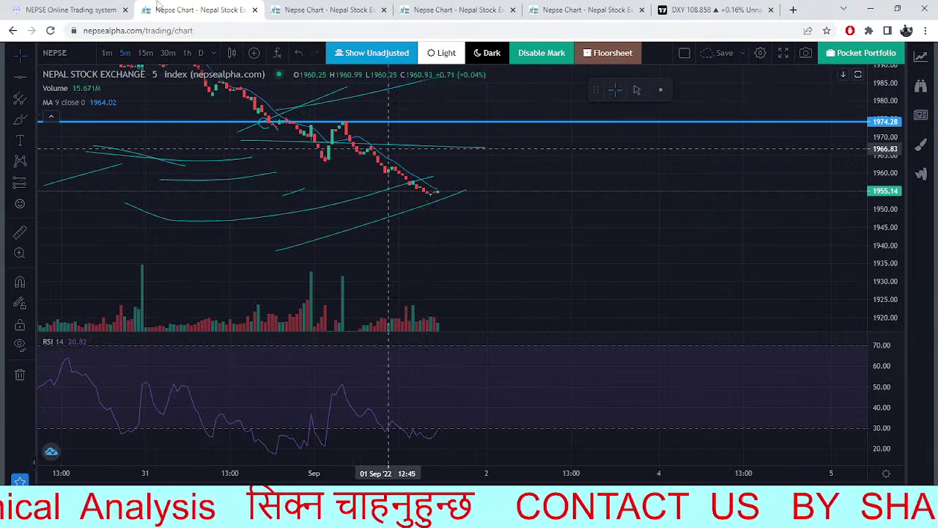
# Switch to the NEPSE trading system dashboard and review the SSHL, UMRH and SHIVM prices and percentage changes in the DP Watchlist.
pyautogui.click(59, 9)
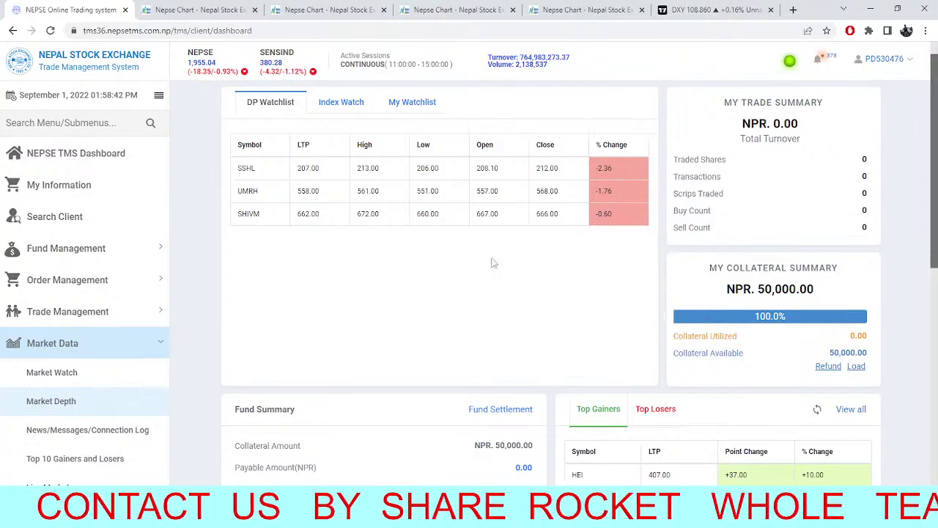
pyautogui.moveTo(329, 215); pyautogui.dragTo(238, 214)
pyautogui.click(260, 267)
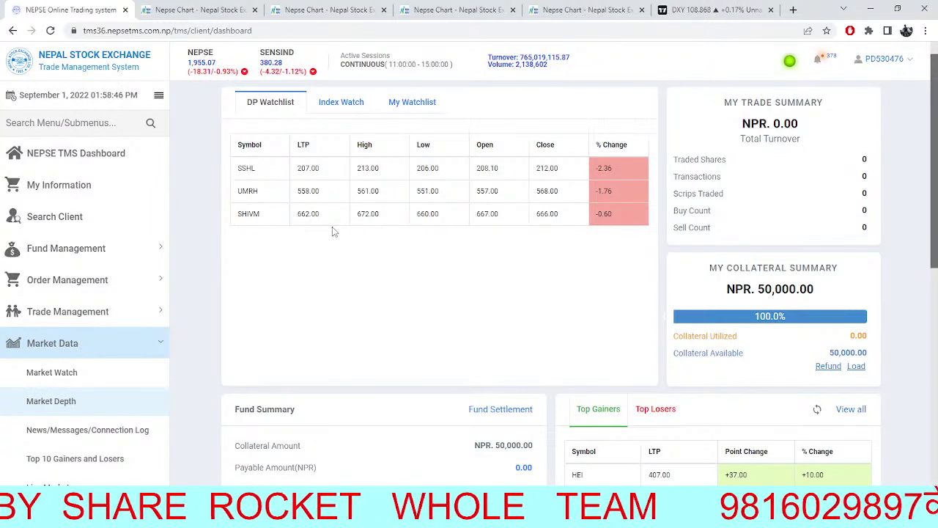
pyautogui.moveTo(281, 240); pyautogui.dragTo(270, 253)
pyautogui.click(271, 254)
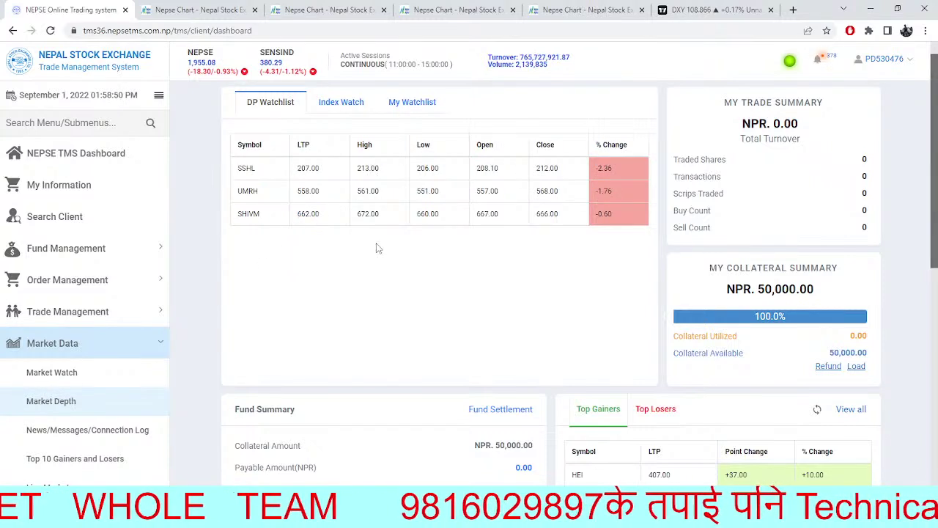
pyautogui.moveTo(574, 241); pyautogui.dragTo(557, 278)
pyautogui.click(642, 241)
pyautogui.moveTo(590, 214); pyautogui.dragTo(431, 256)
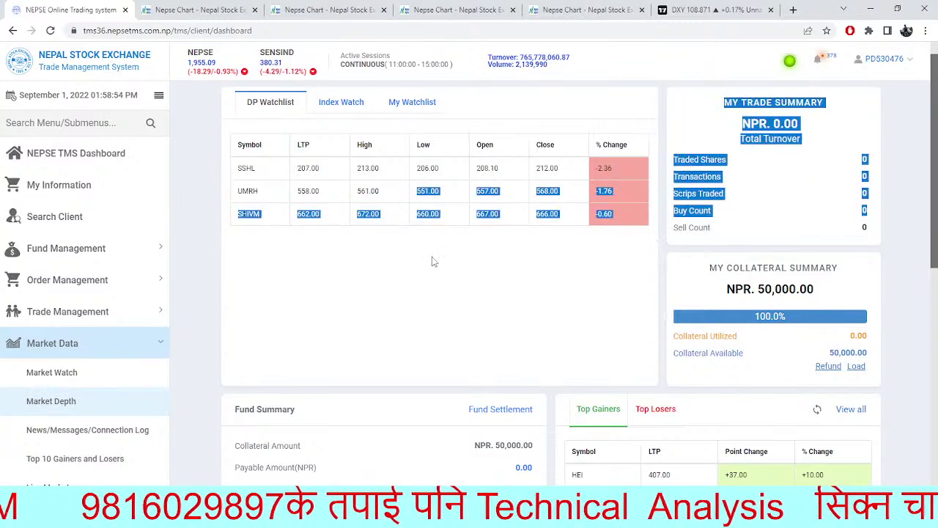
pyautogui.click(432, 256)
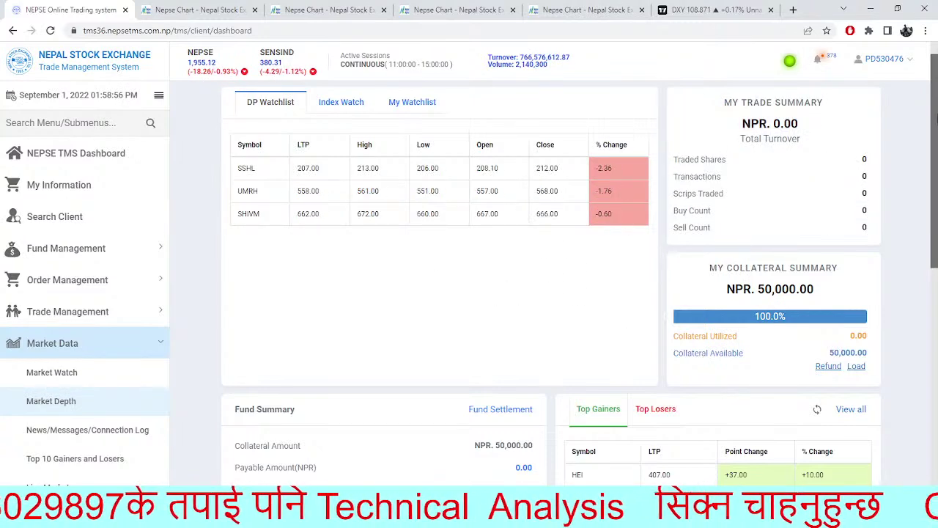
pyautogui.scroll(1, 937, 73)
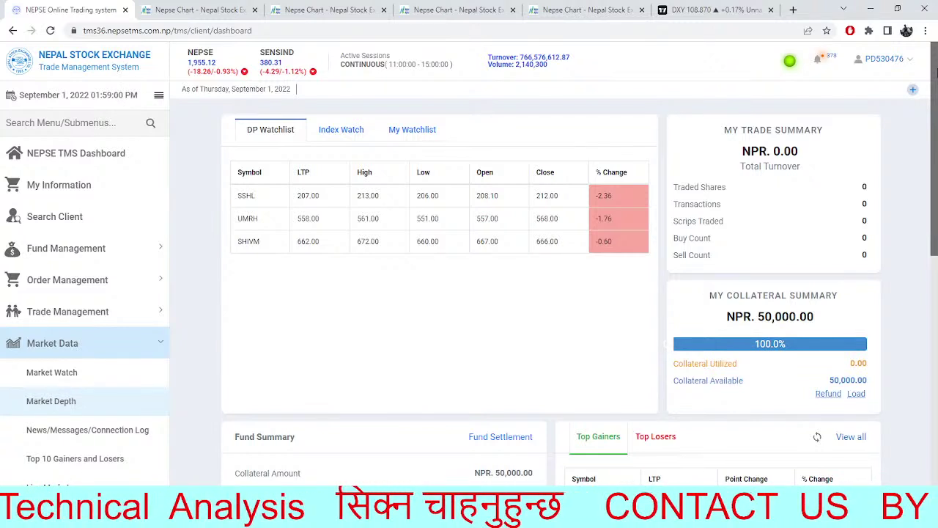
# Examine the latest five-minute NEPSE candles below the 1974.28 line and check them against the daily chart.
pyautogui.click(198, 10)
pyautogui.moveTo(477, 286); pyautogui.dragTo(400, 291)
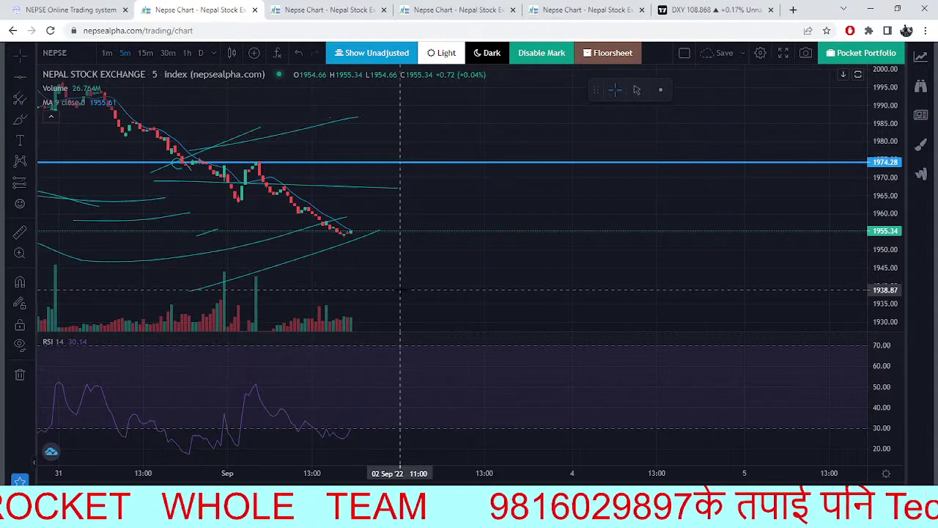
pyautogui.moveTo(514, 299); pyautogui.dragTo(594, 301)
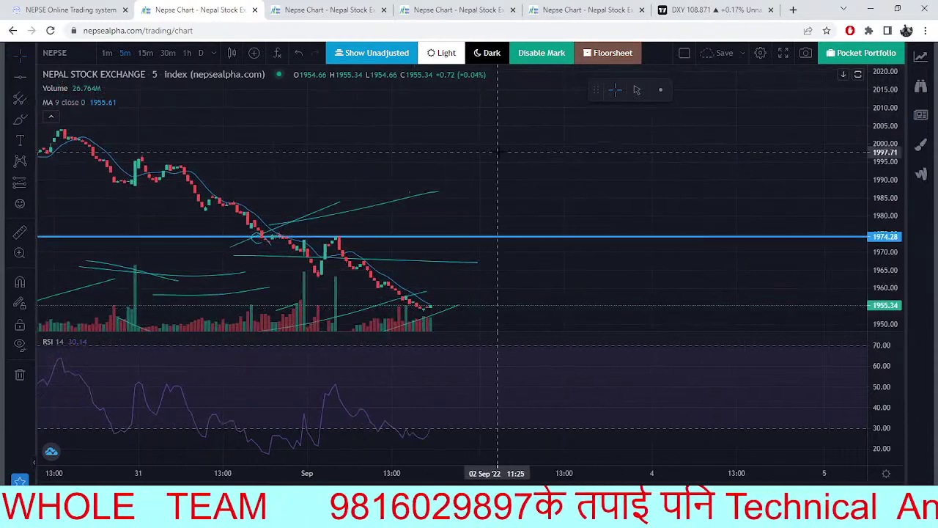
pyautogui.scroll(-2, 357, 145)
pyautogui.click(330, 9)
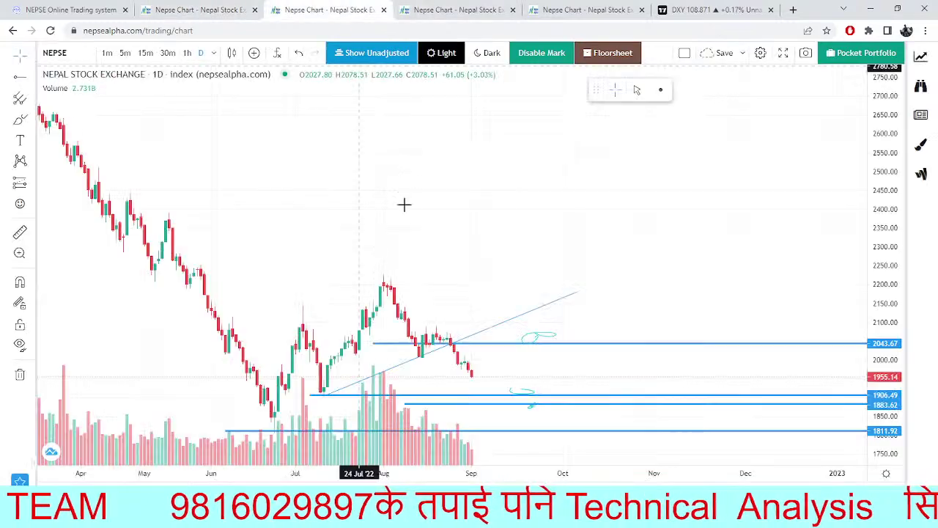
# Open Market Watch in the trading system and review the listed stocks, focusing on RFPL's last traded price.
pyautogui.click(71, 10)
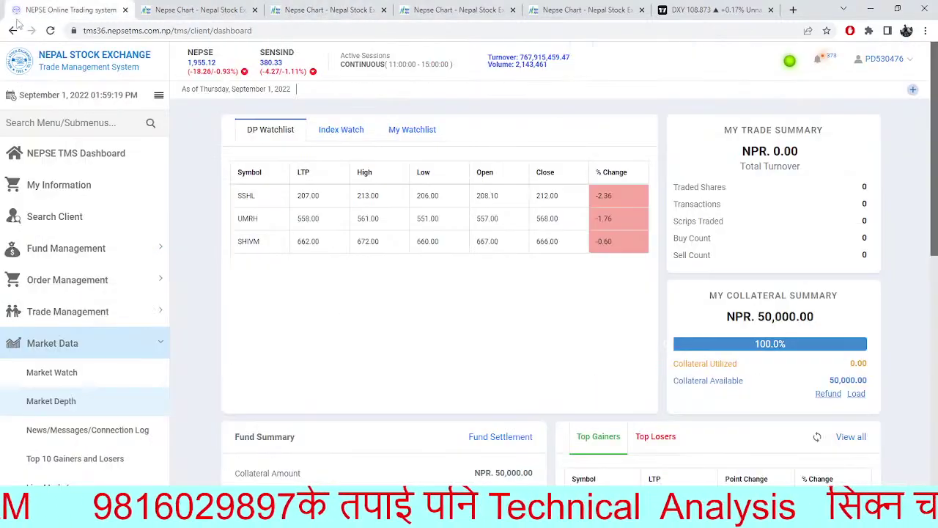
pyautogui.click(51, 374)
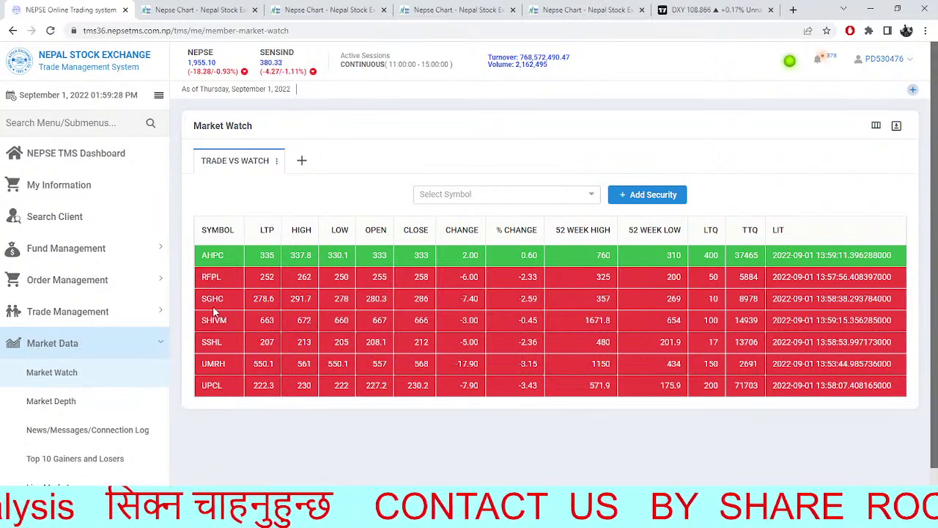
pyautogui.moveTo(289, 300); pyautogui.dragTo(220, 299)
pyautogui.click(242, 281)
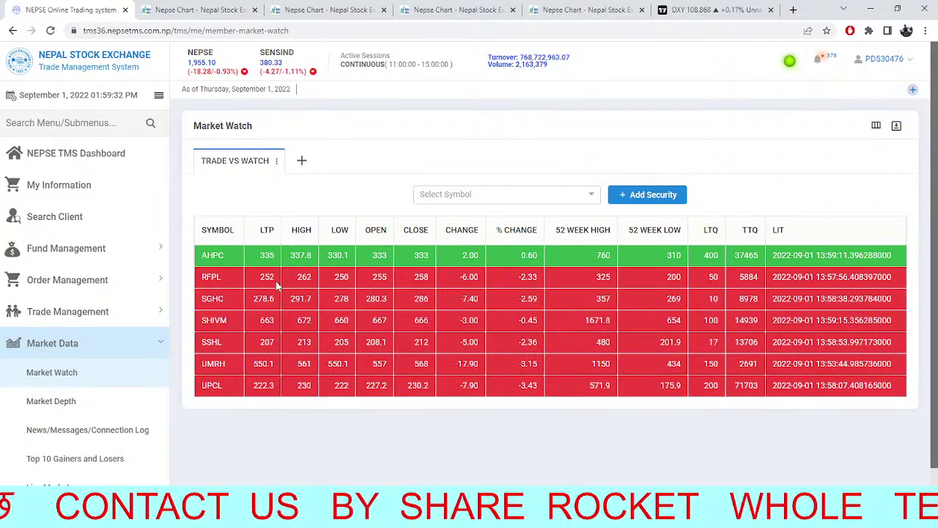
pyautogui.doubleClick(271, 278)
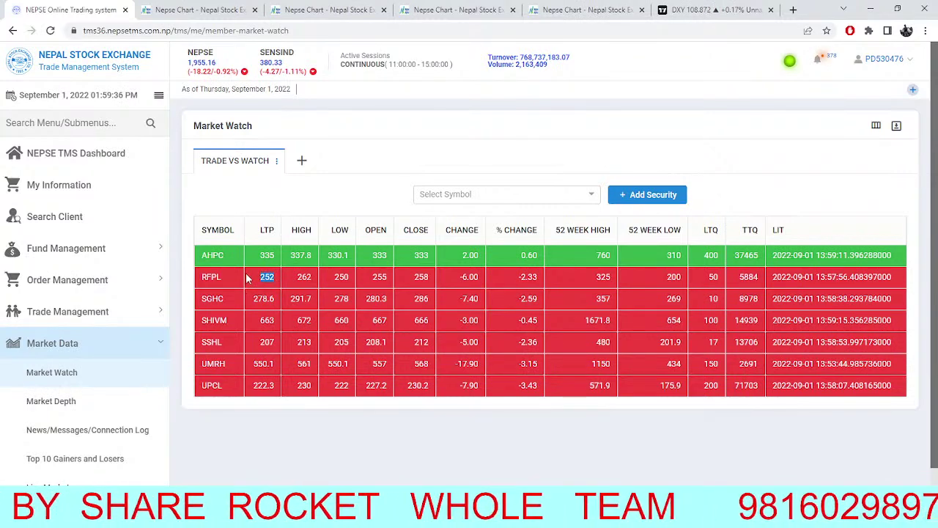
pyautogui.click(253, 282)
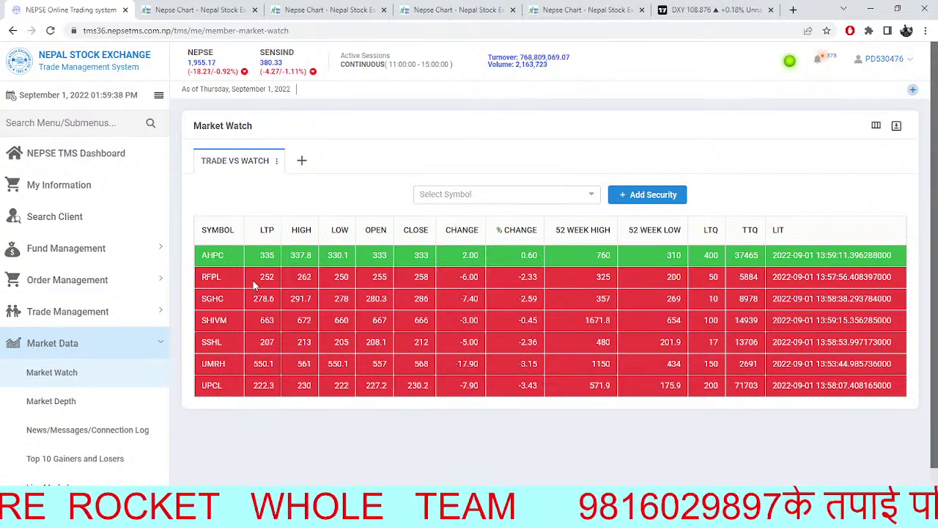
pyautogui.click(258, 278)
pyautogui.doubleClick(260, 278)
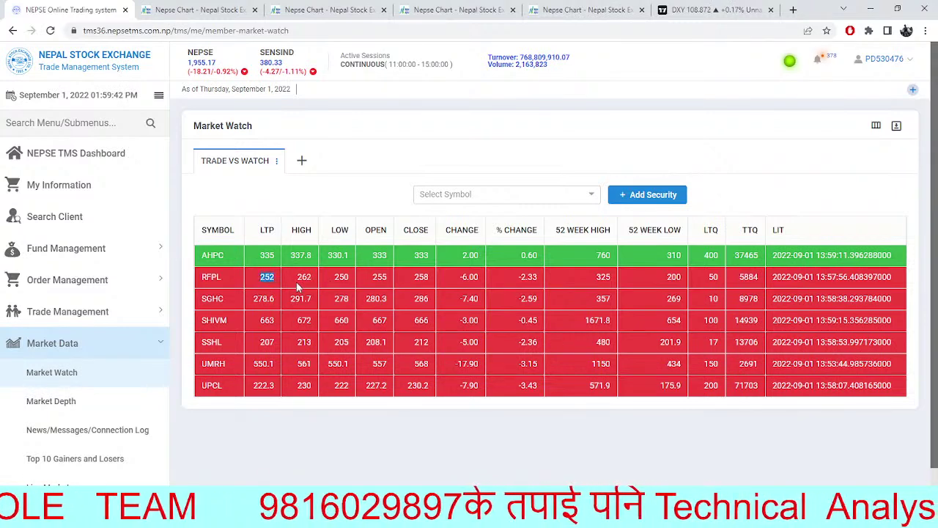
pyautogui.click(258, 292)
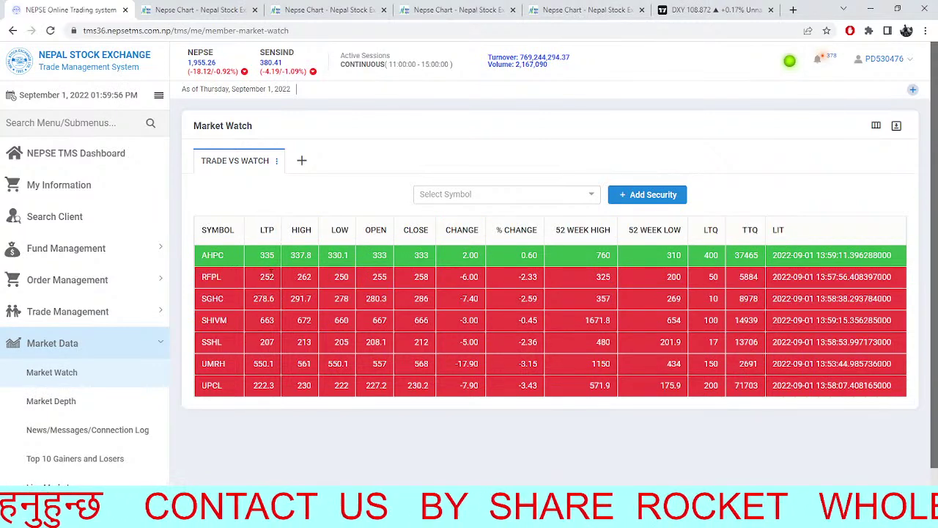
pyautogui.click(286, 419)
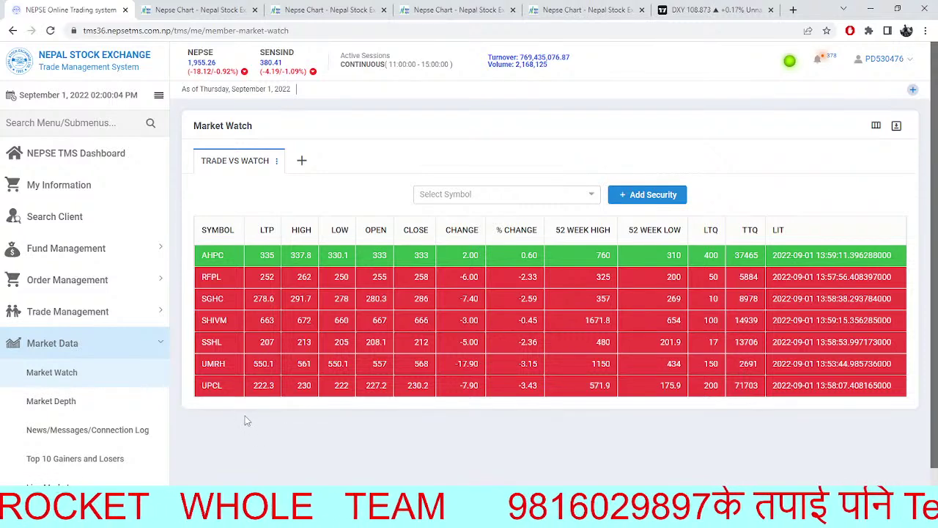
pyautogui.hotkey('ctrl', 'a')
pyautogui.click(429, 475)
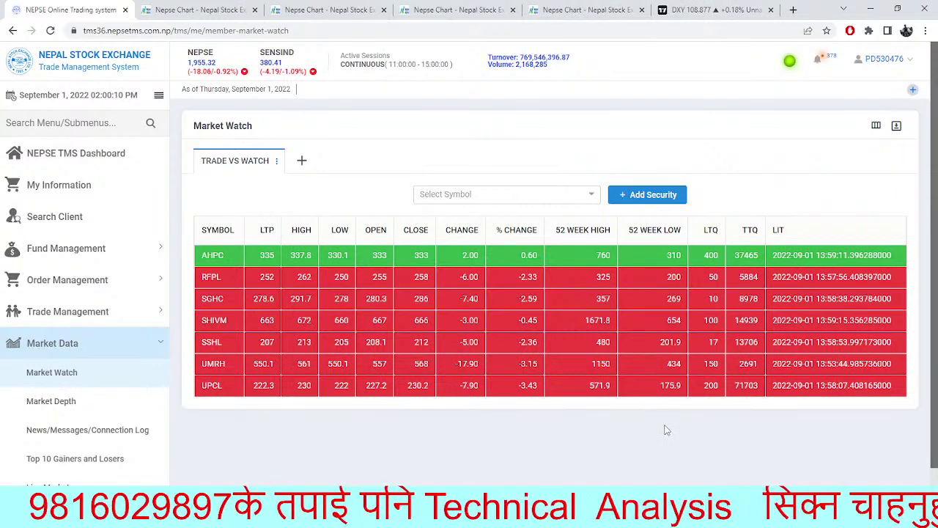
# Compare the five-minute NEPSE downtrend and RSI with the rising trend line and support lines on the daily chart.
pyautogui.click(196, 9)
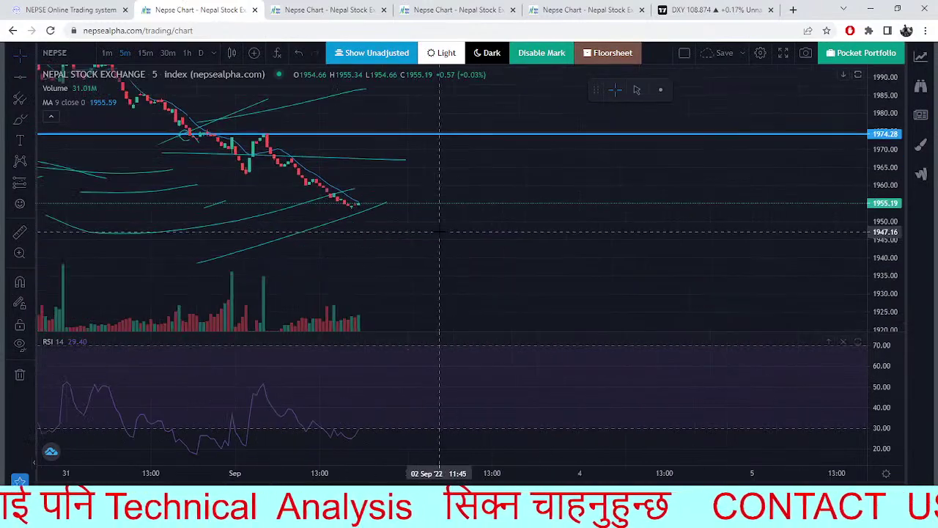
pyautogui.hscroll(5, 399, 273)
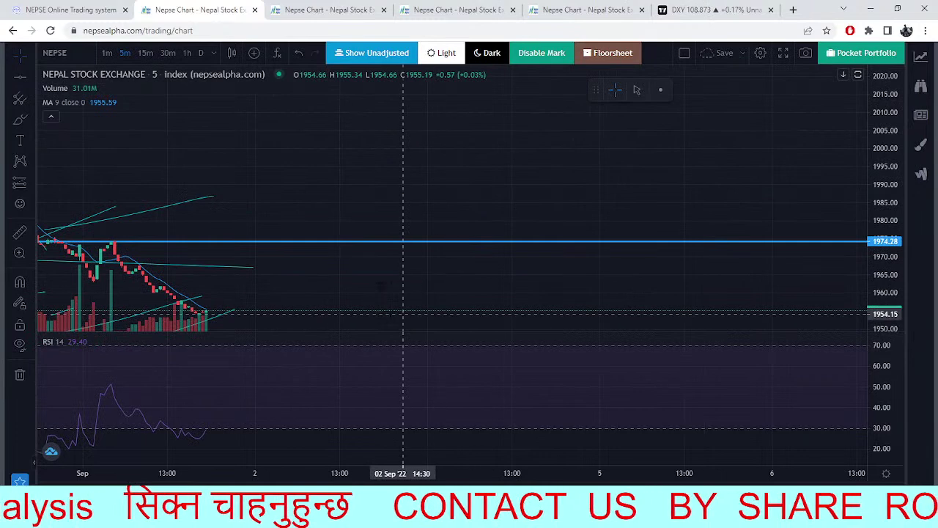
pyautogui.hscroll(-5, 749, 257)
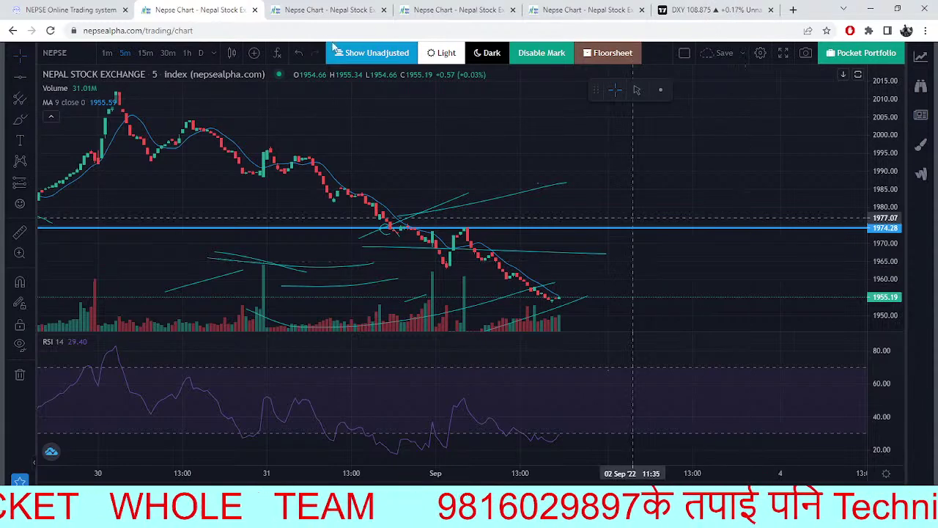
pyautogui.click(329, 11)
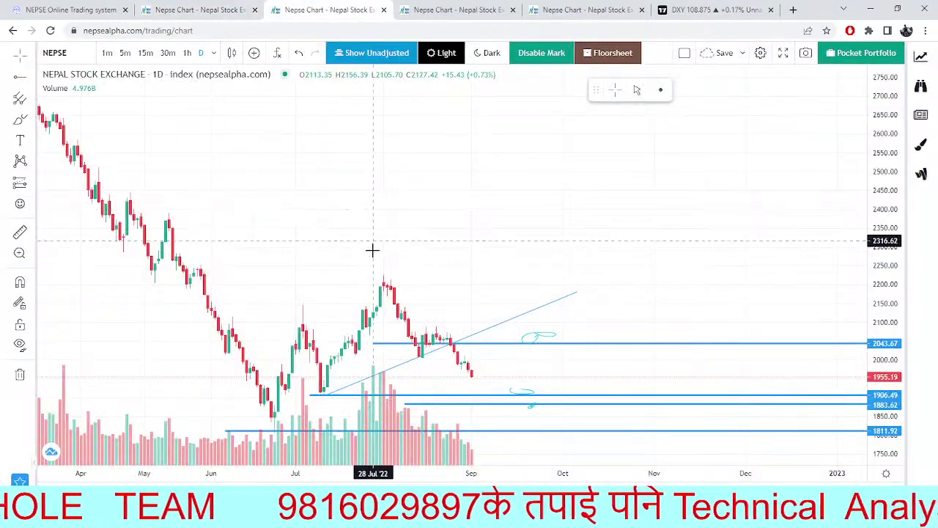
pyautogui.moveTo(384, 250); pyautogui.dragTo(180, 278)
pyautogui.moveTo(199, 219); pyautogui.dragTo(404, 299)
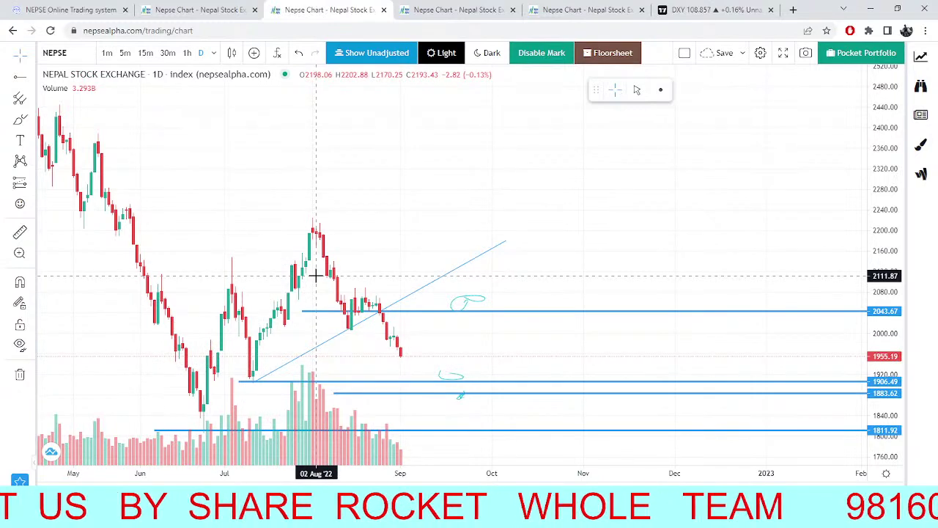
pyautogui.click(155, 6)
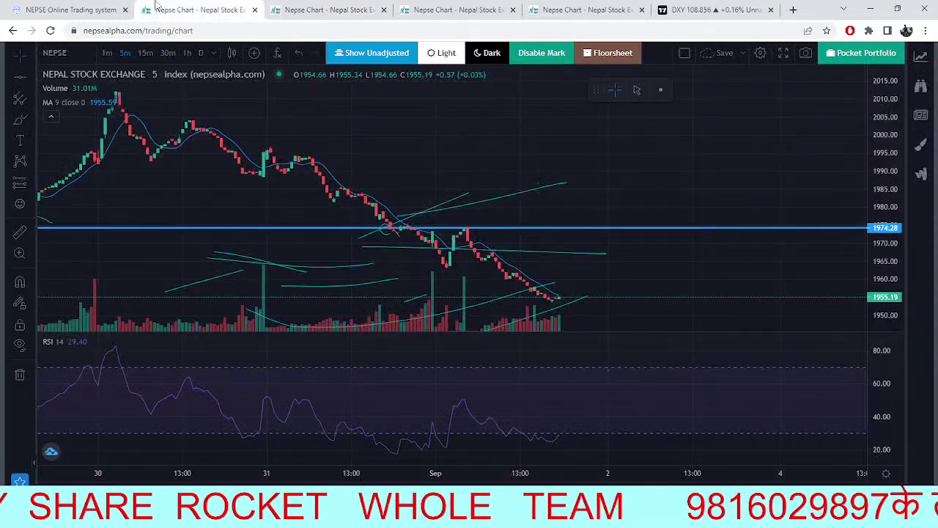
pyautogui.moveTo(678, 322); pyautogui.dragTo(629, 310)
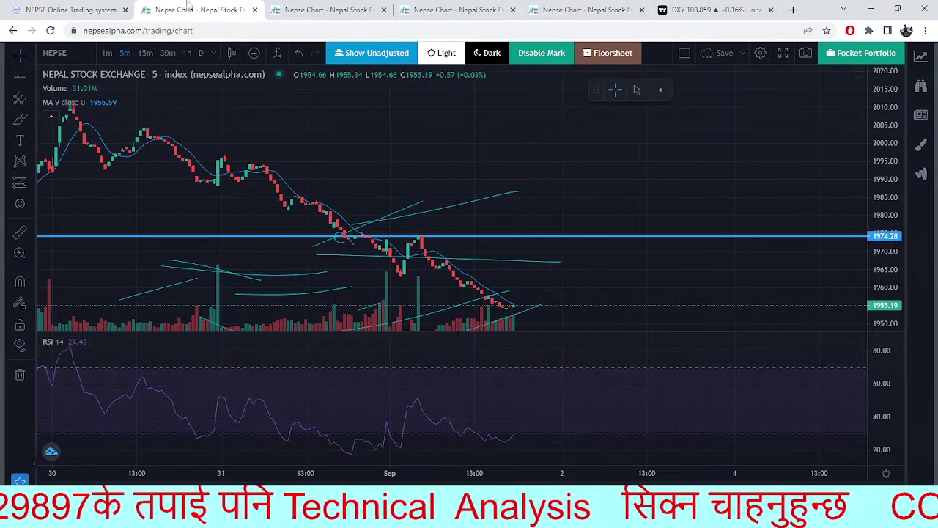
# Reload the trading system's Market Watch page and check its prices against the five-minute NEPSE chart.
pyautogui.click(2, 6)
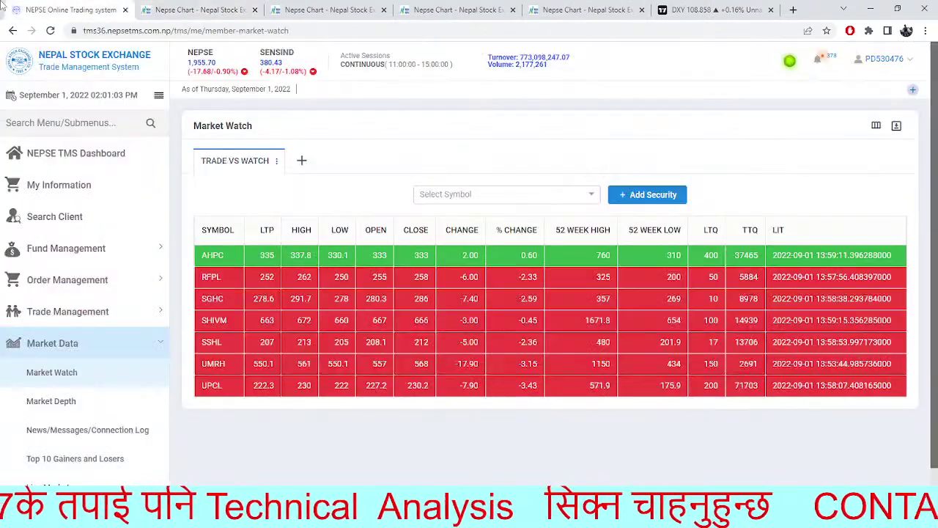
pyautogui.click(50, 30)
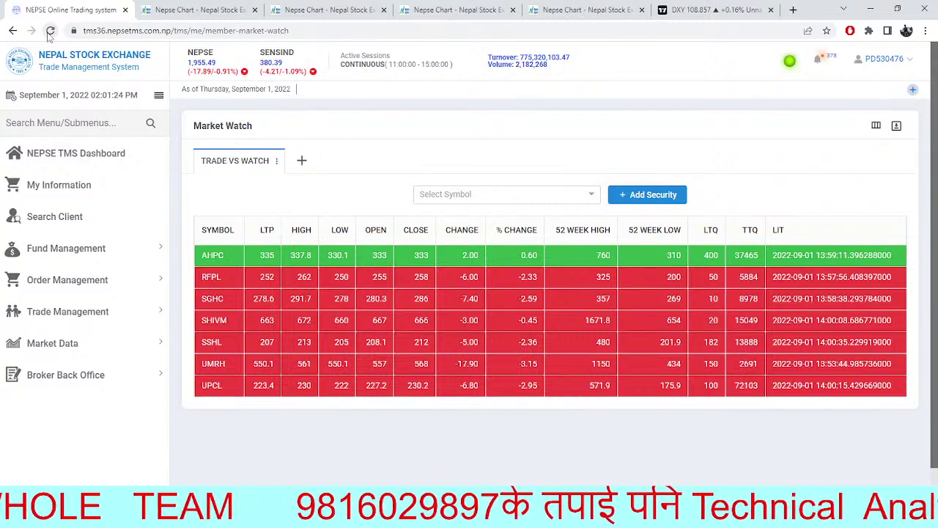
pyautogui.click(213, 10)
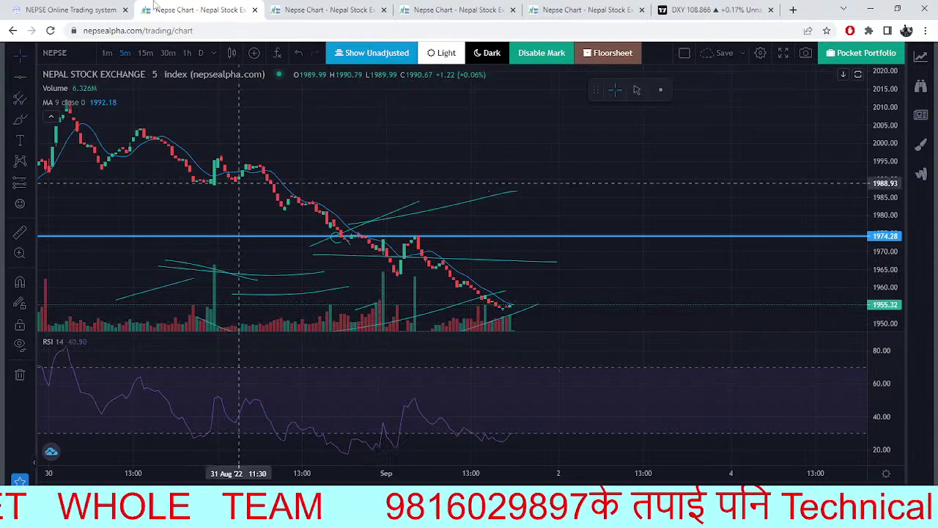
pyautogui.click(70, 10)
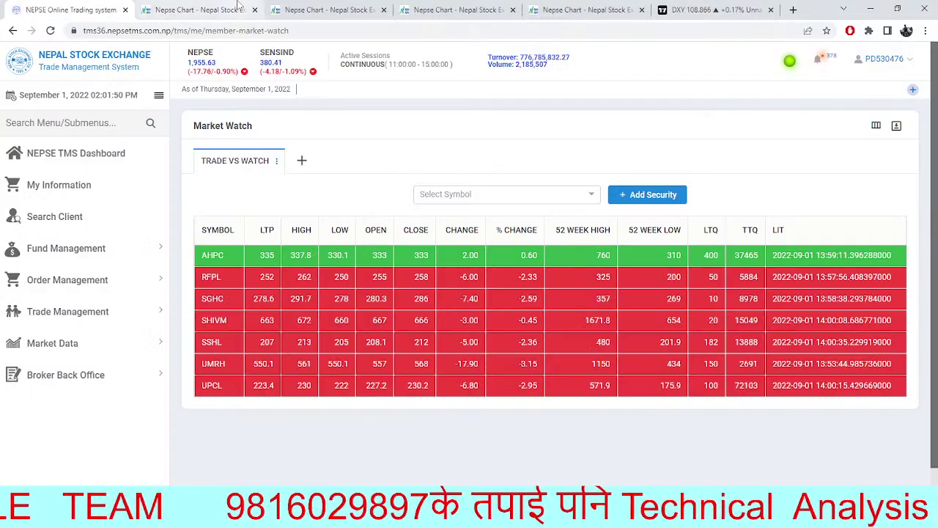
# Move the price series of the five-minute NEPSE chart into the RSI pane and shift it vertically there.
pyautogui.click(200, 7)
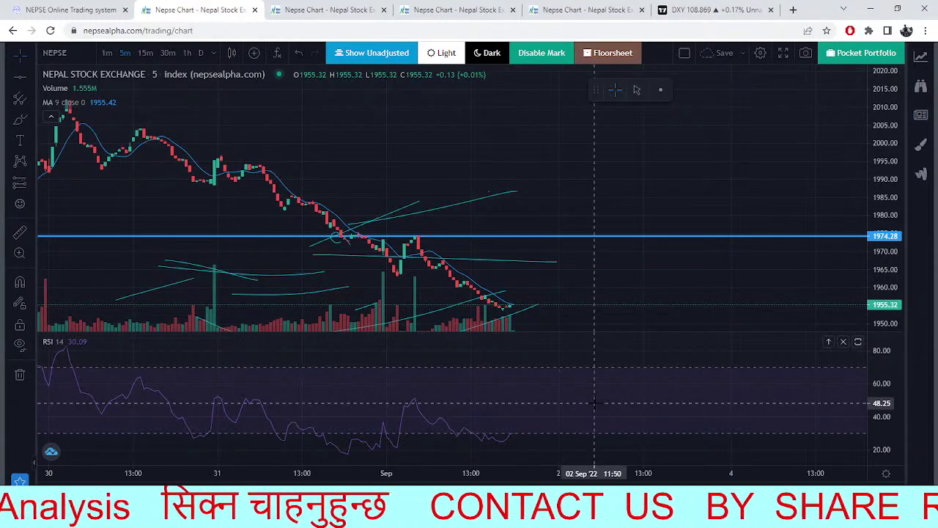
pyautogui.moveTo(609, 335); pyautogui.dragTo(550, 356)
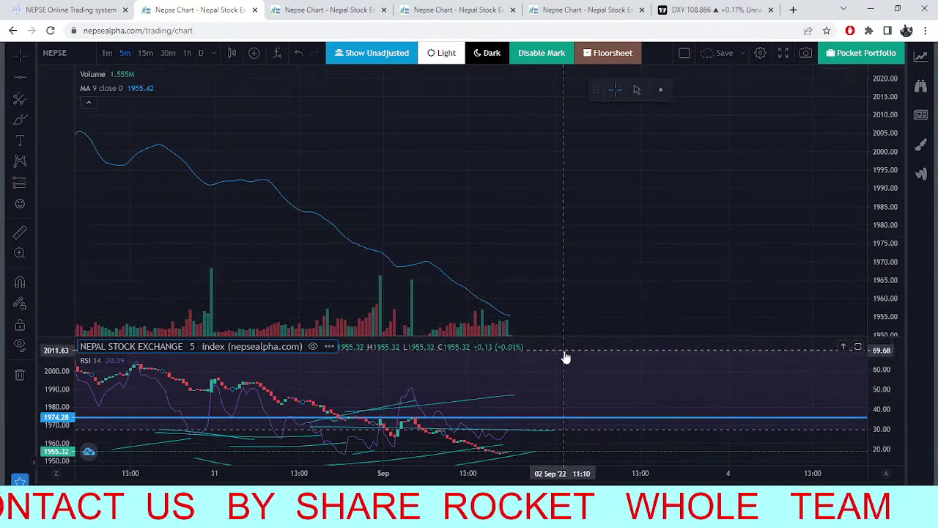
pyautogui.moveTo(563, 358); pyautogui.dragTo(561, 147)
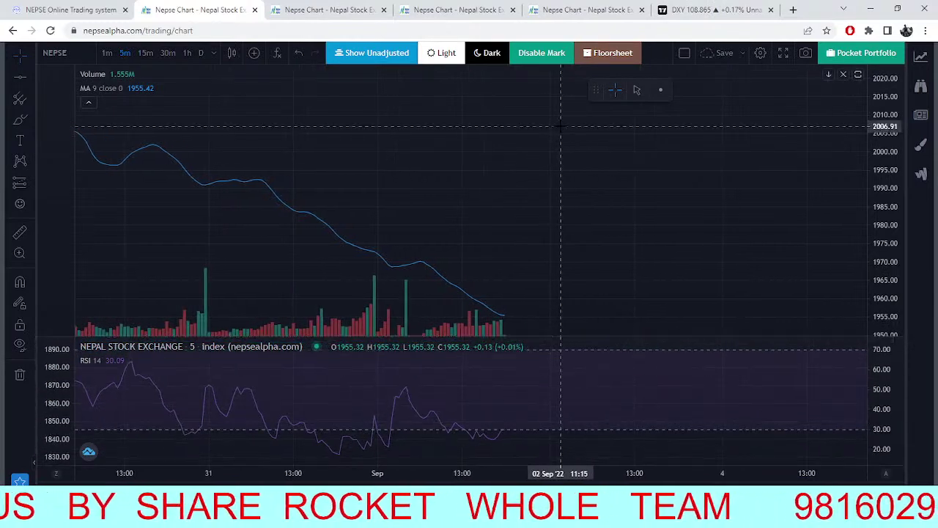
# Return the price series to the main pane of the five-minute NEPSE chart and bring the latest candles into view.
pyautogui.moveTo(580, 357); pyautogui.dragTo(569, 442)
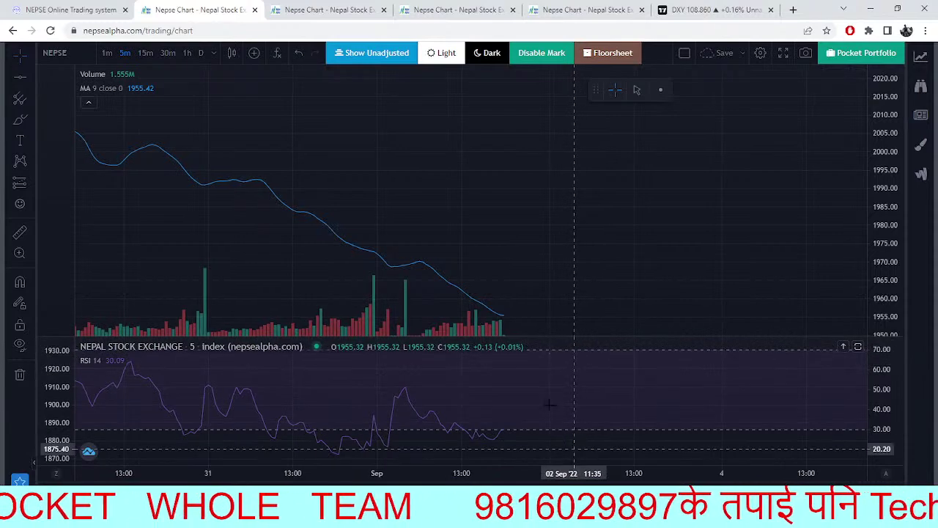
pyautogui.moveTo(330, 242); pyautogui.dragTo(564, 242)
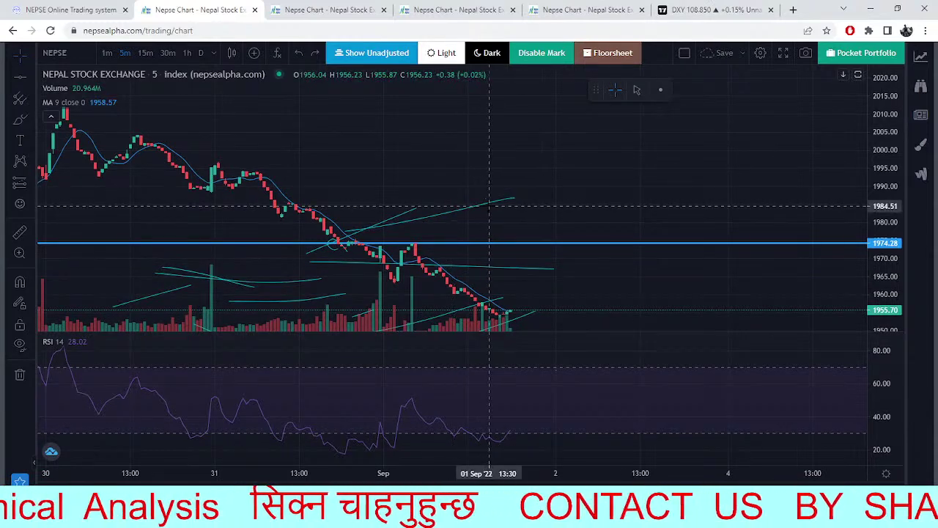
pyautogui.moveTo(489, 202); pyautogui.dragTo(445, 141)
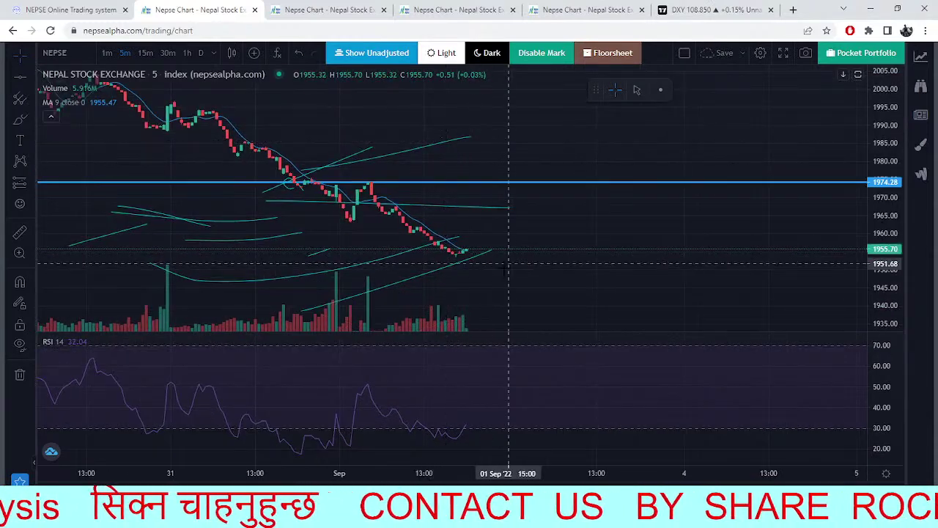
pyautogui.moveTo(504, 271); pyautogui.dragTo(577, 306)
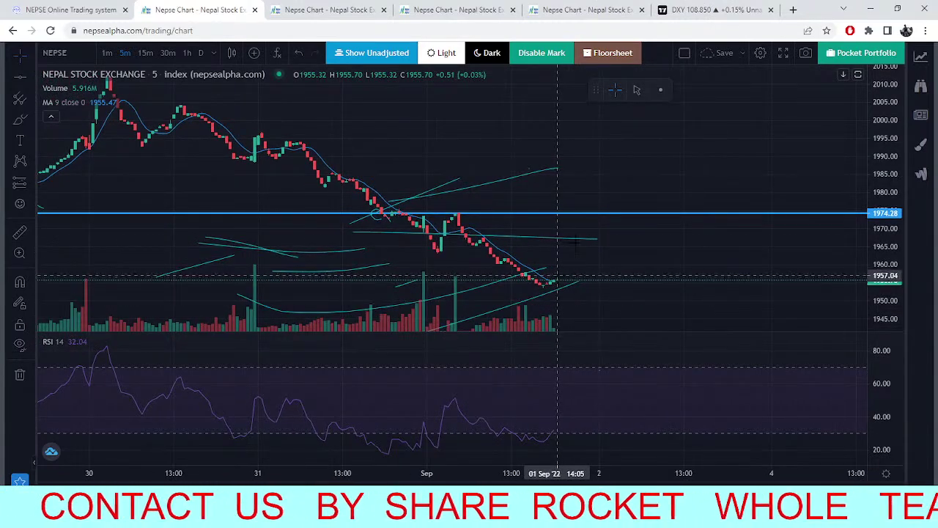
# Refresh the trading system's Market Watch and compare its NEPSE index value with the five-minute chart.
pyautogui.click(88, 9)
pyautogui.click(50, 31)
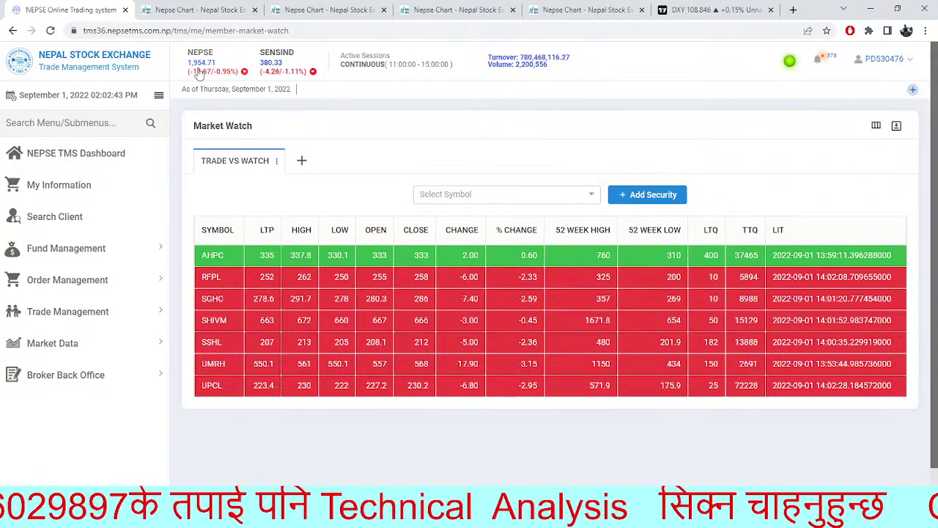
pyautogui.click(198, 9)
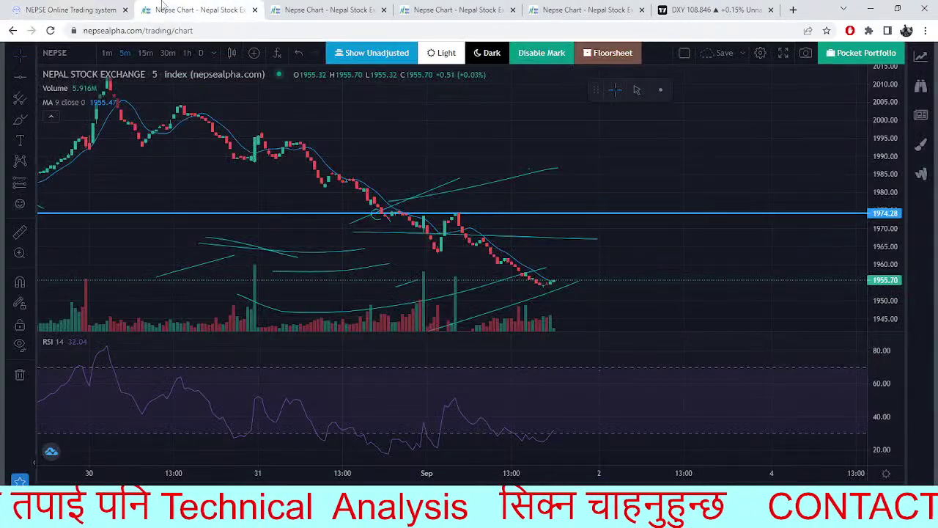
# Look up Shivam Cements (SHIVM) in the trading system's Market Depth and open its sell order form.
pyautogui.click(81, 10)
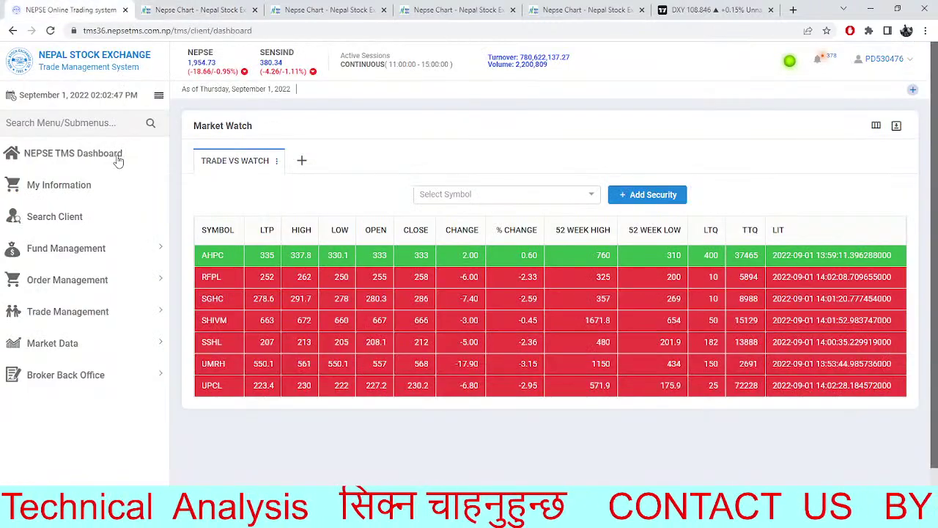
pyautogui.click(117, 159)
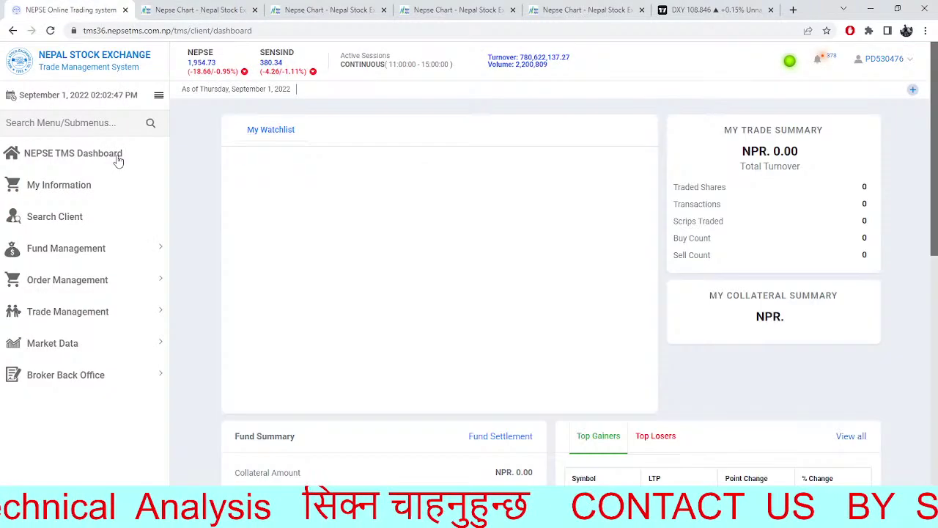
pyautogui.click(106, 346)
pyautogui.click(99, 398)
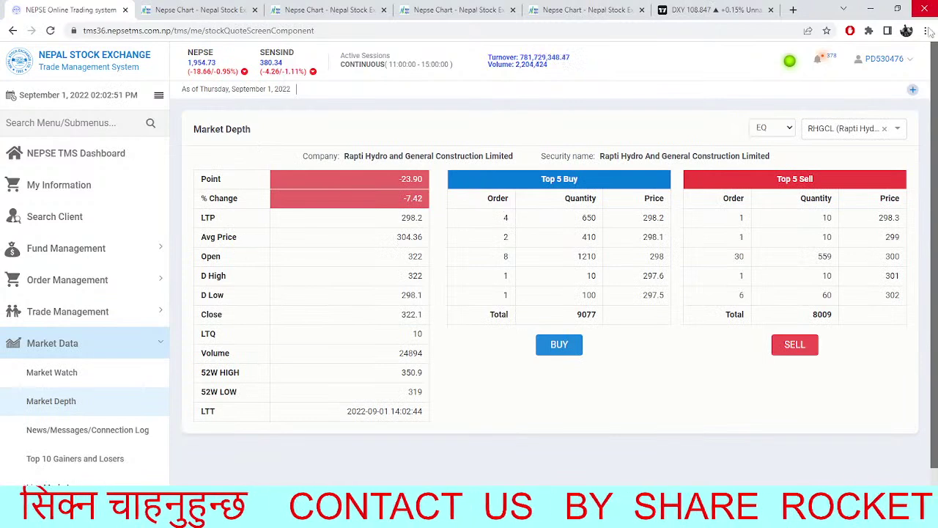
pyautogui.click(885, 130)
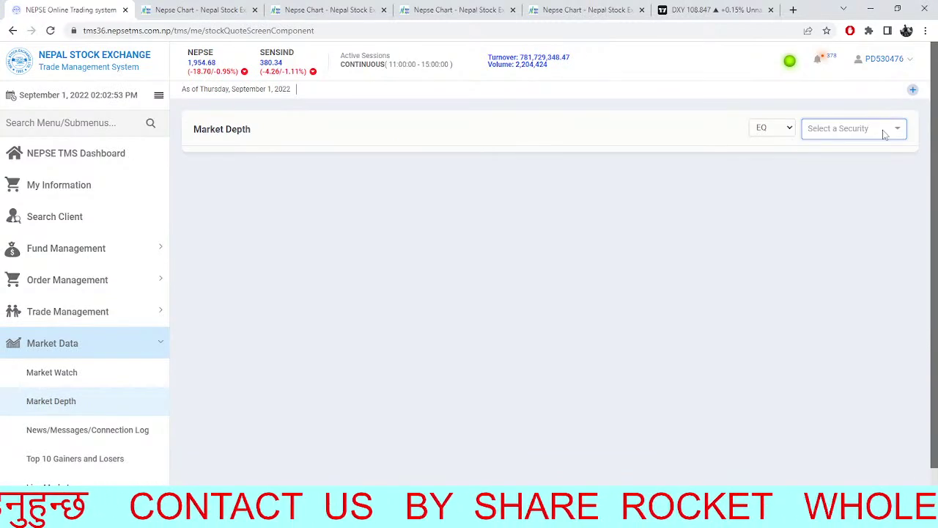
pyautogui.write('s')
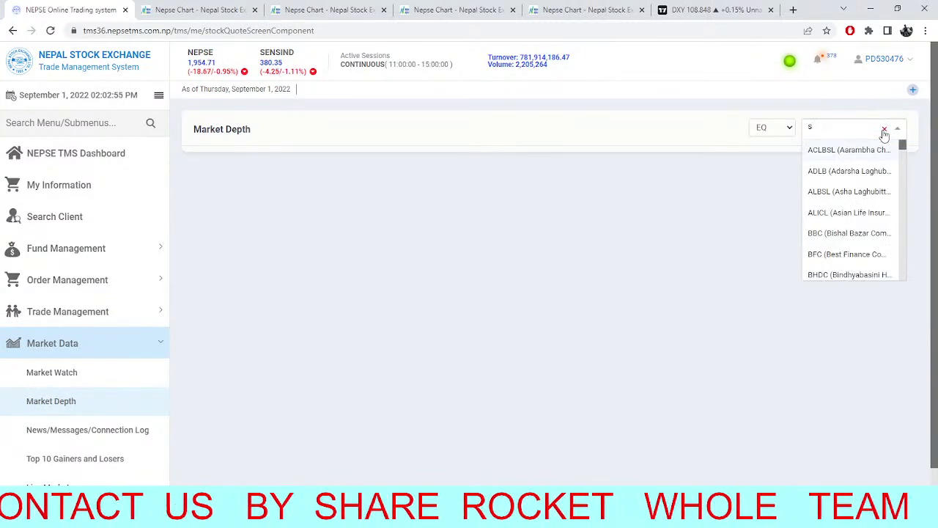
pyautogui.write('hiva')
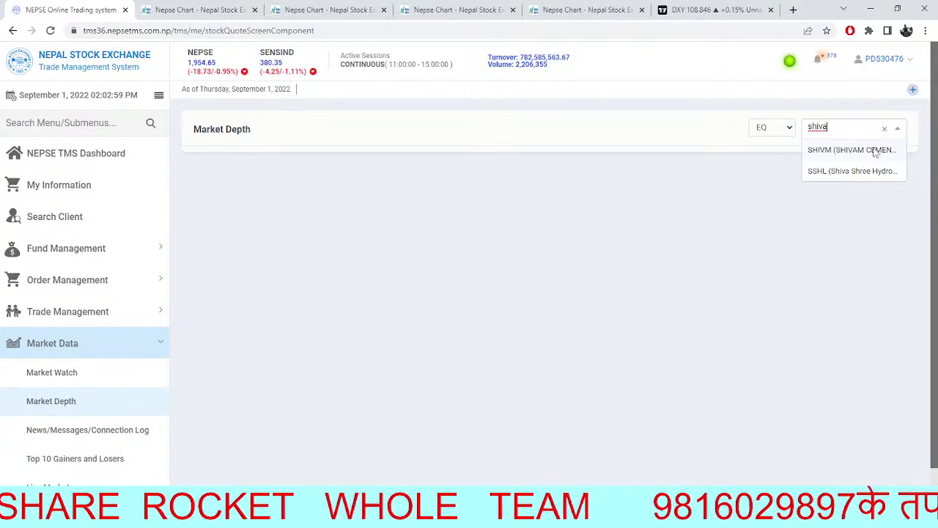
pyautogui.click(878, 150)
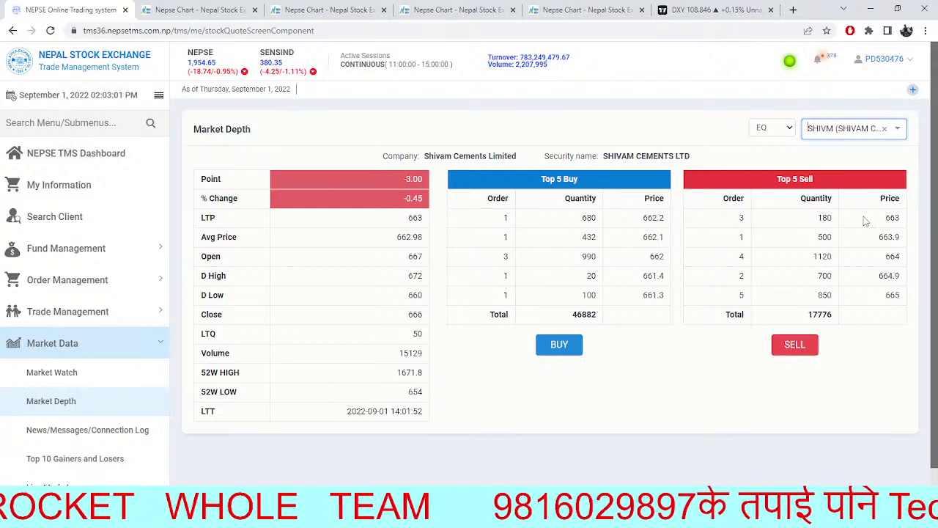
pyautogui.click(802, 349)
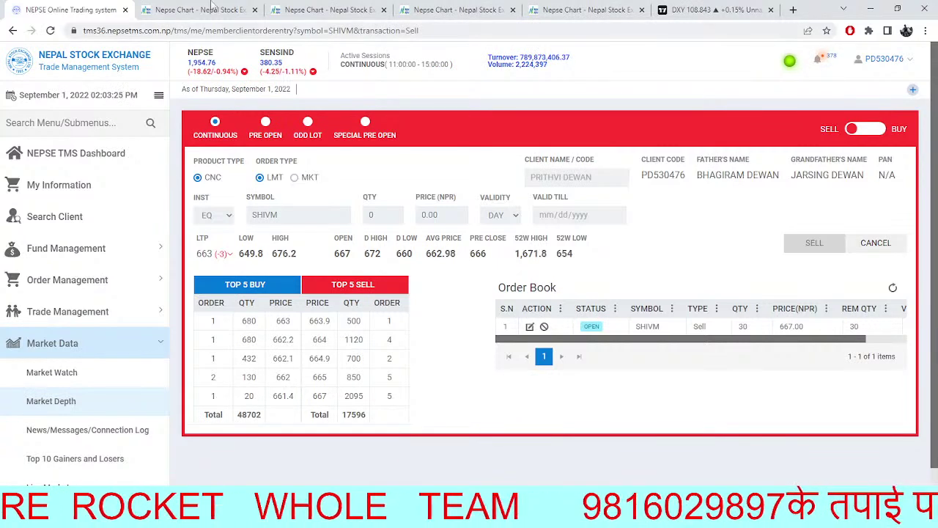
# Examine the latest candles and RSI on the five-minute NEPSE chart and compare them with the daily chart's support lines.
pyautogui.click(244, 6)
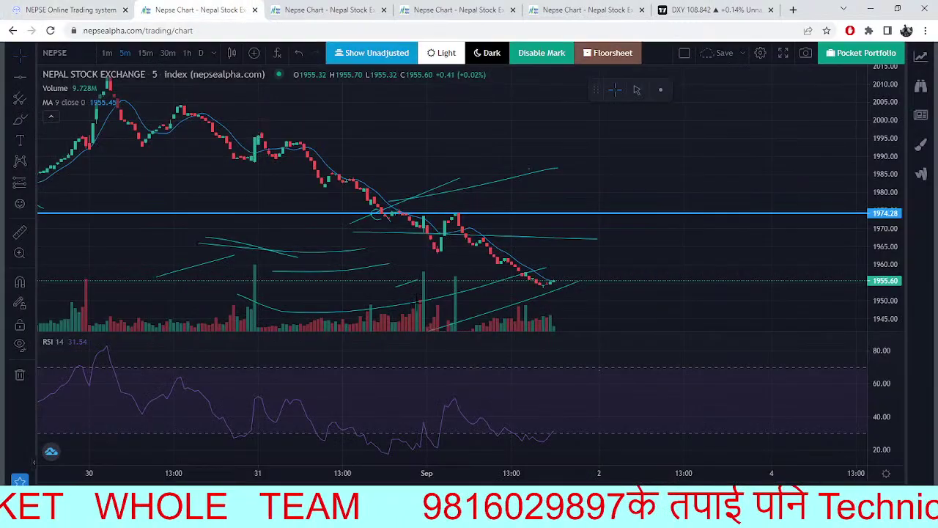
pyautogui.moveTo(606, 327); pyautogui.dragTo(442, 292)
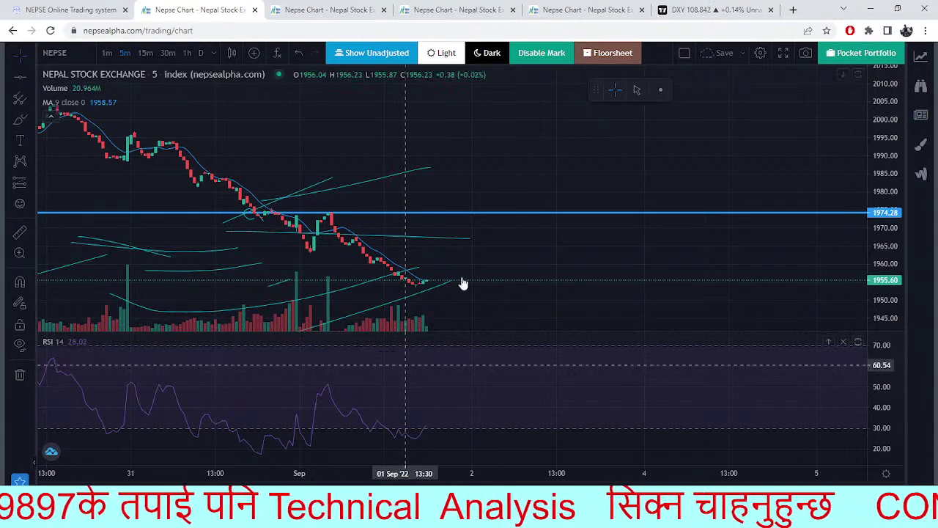
pyautogui.moveTo(550, 321); pyautogui.dragTo(635, 311)
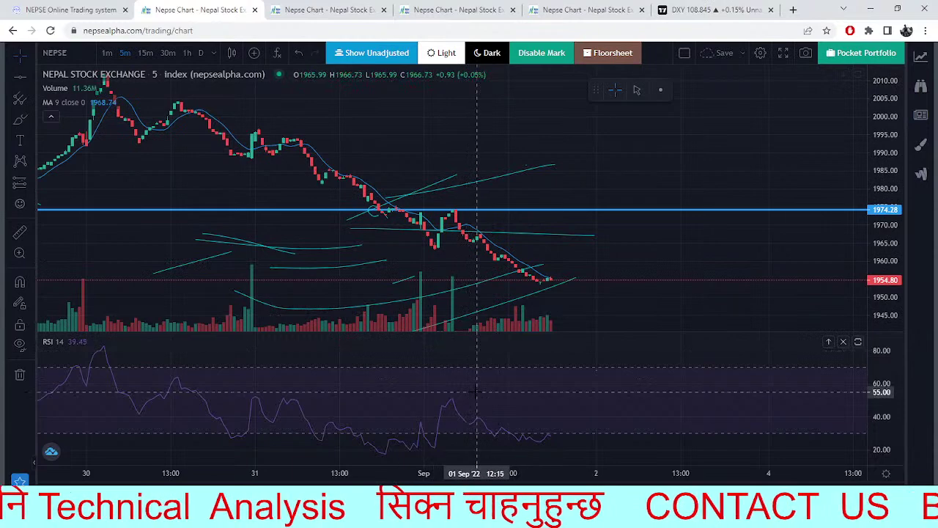
pyautogui.click(321, 9)
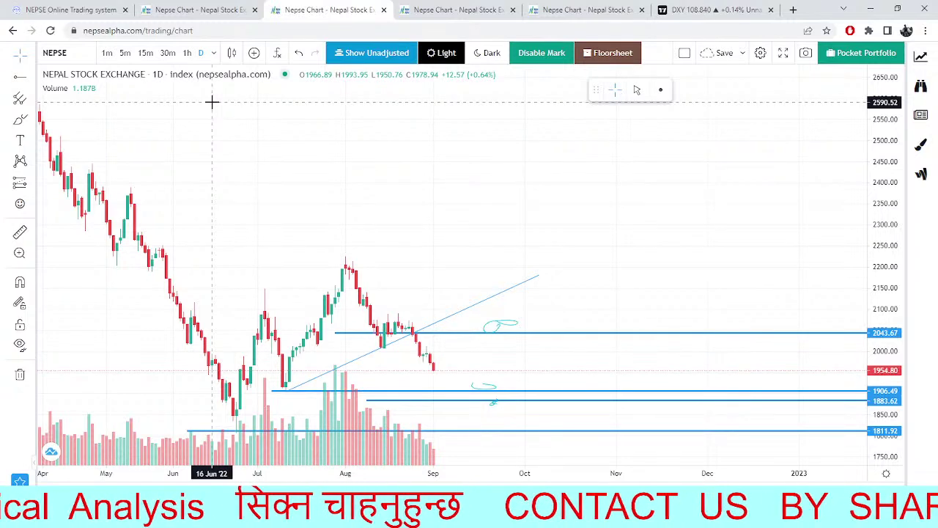
pyautogui.moveTo(63, 16)
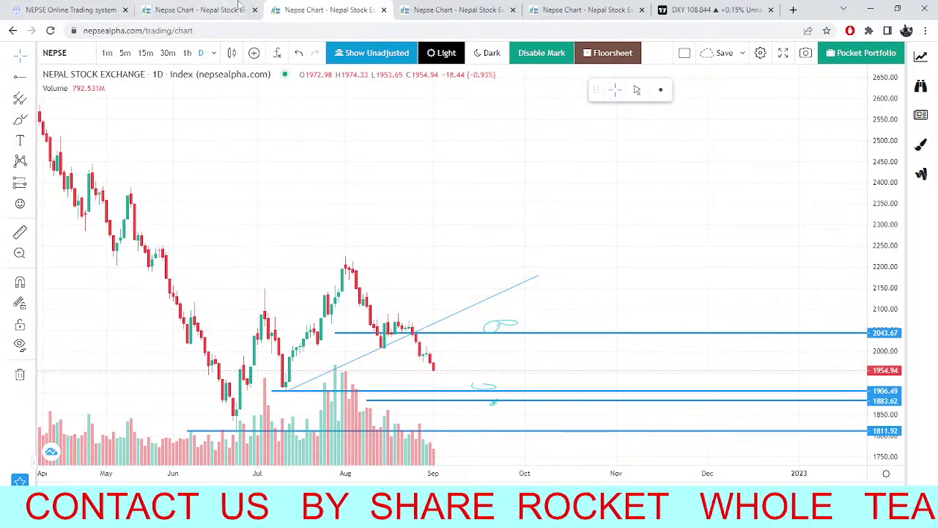
pyautogui.click(183, 9)
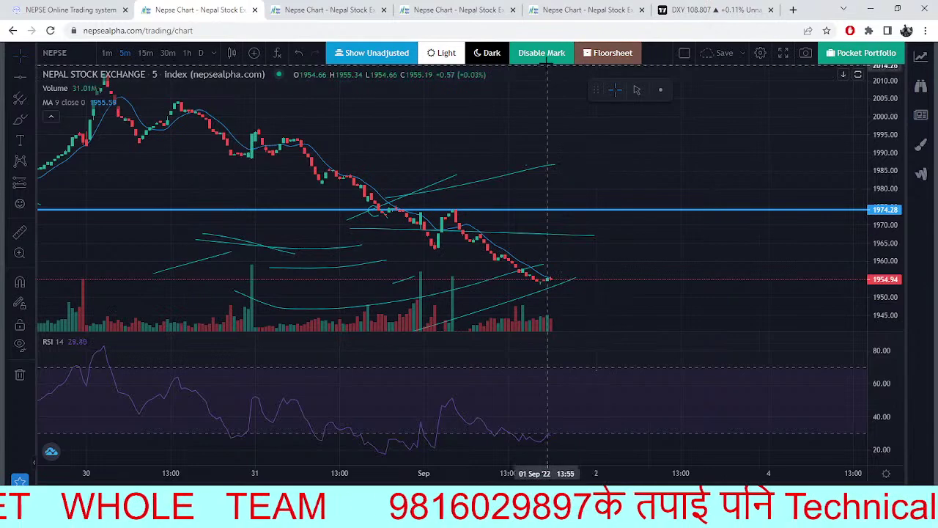
# Replace ADBL with Mountain Hydro Nepal Limited (MHNL) on the daily stock chart and bring its recent candles into view.
pyautogui.click(449, 9)
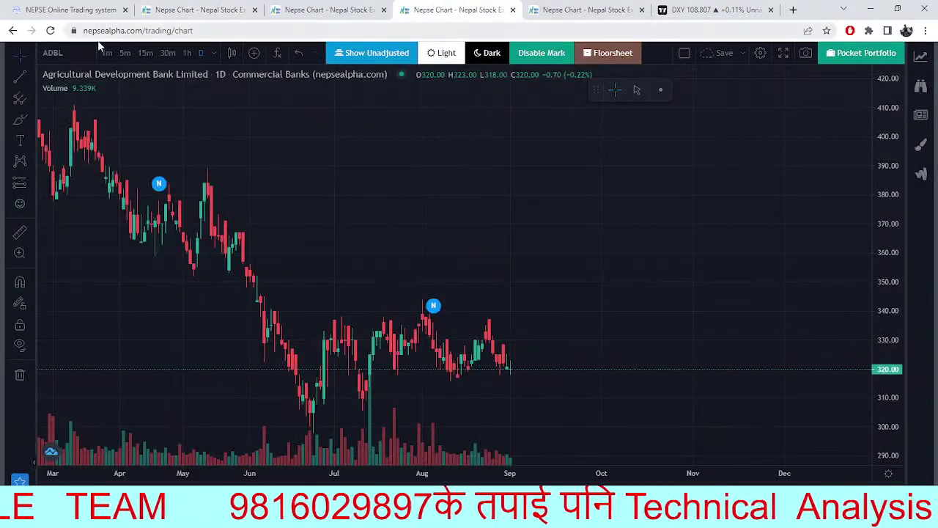
pyautogui.click(78, 52)
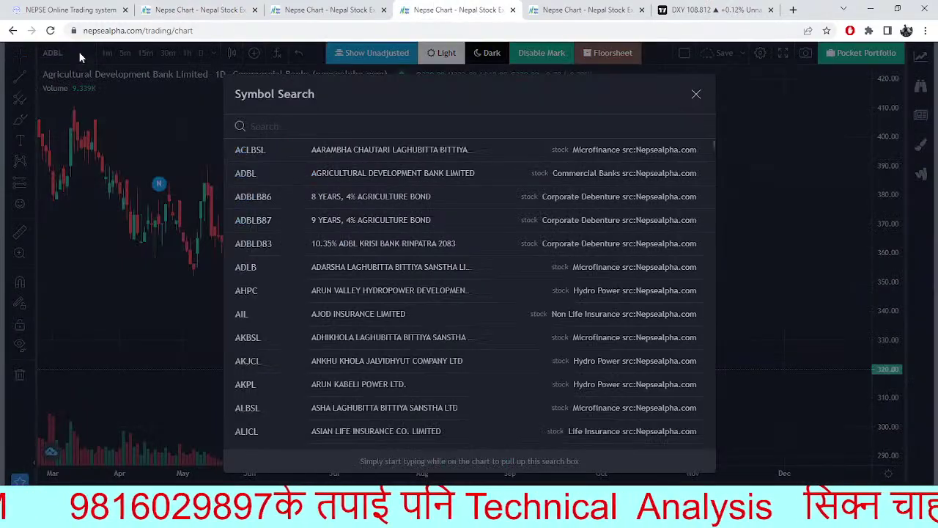
pyautogui.write('MH')
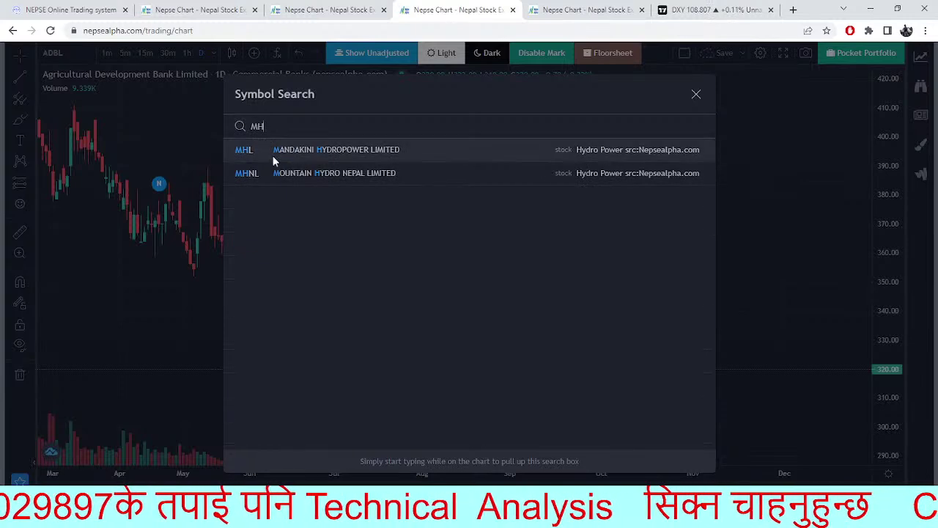
pyautogui.click(307, 179)
pyautogui.moveTo(548, 302); pyautogui.dragTo(468, 386)
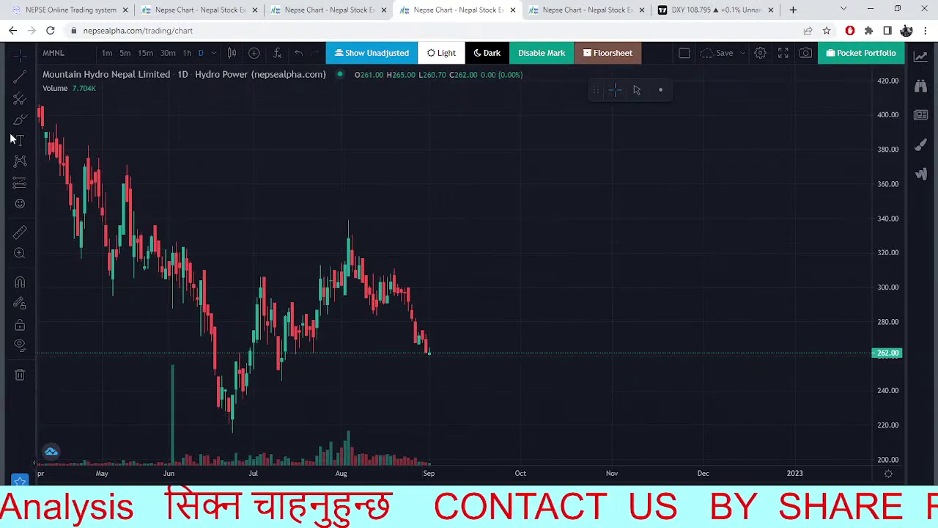
# Draw horizontal support lines on the MHNL daily chart at about 247, by the July low, and about 215, by the June low.
pyautogui.click(31, 77)
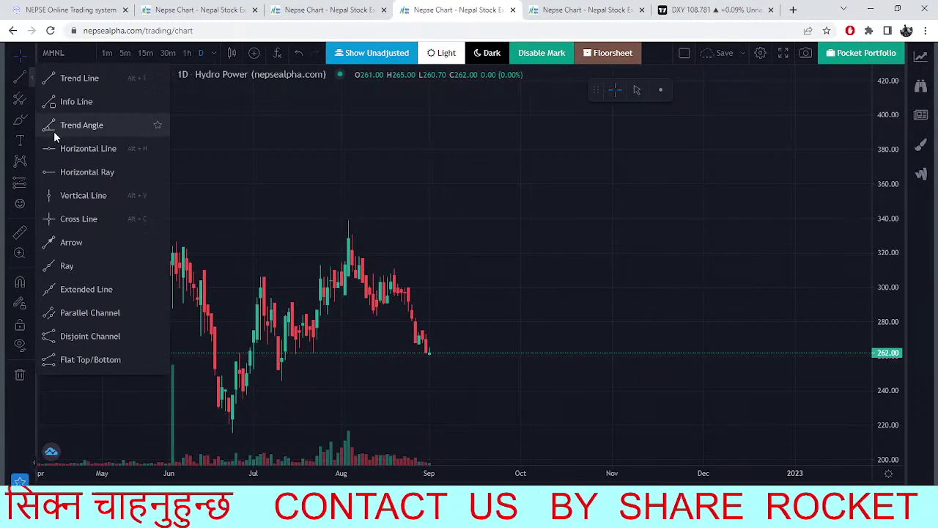
pyautogui.click(66, 148)
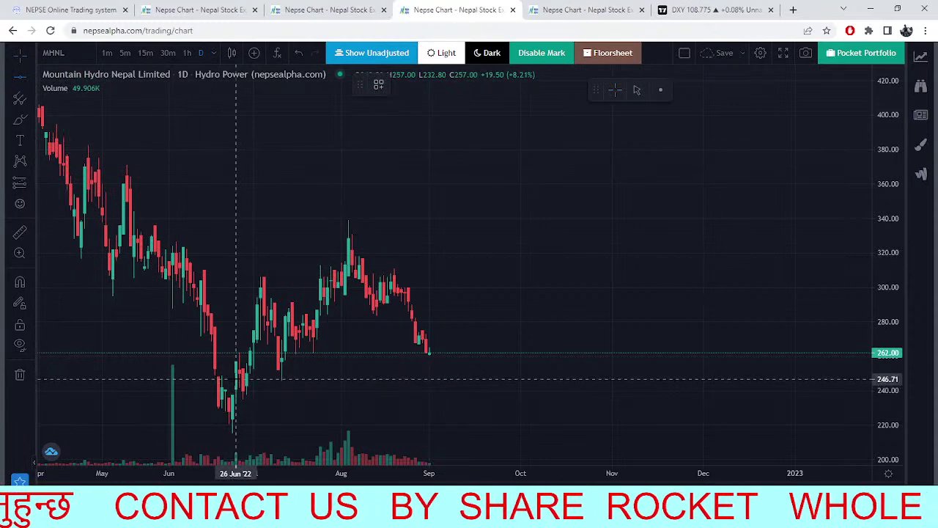
pyautogui.click(218, 379)
pyautogui.click(468, 406)
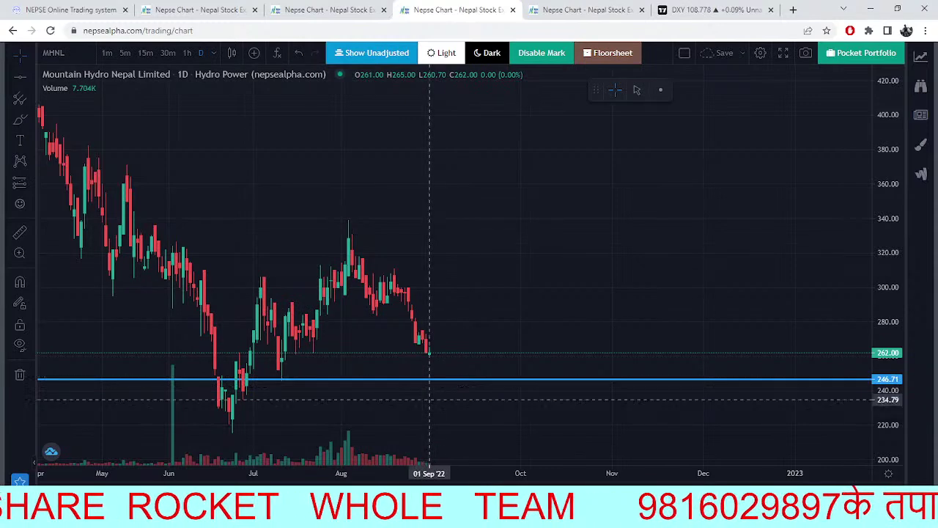
pyautogui.scroll(-3, 564, 268)
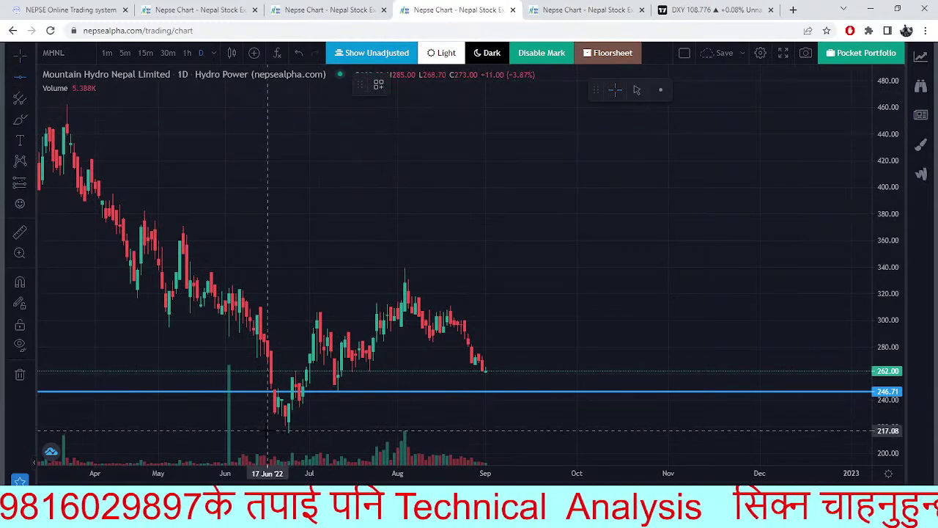
pyautogui.click(455, 432)
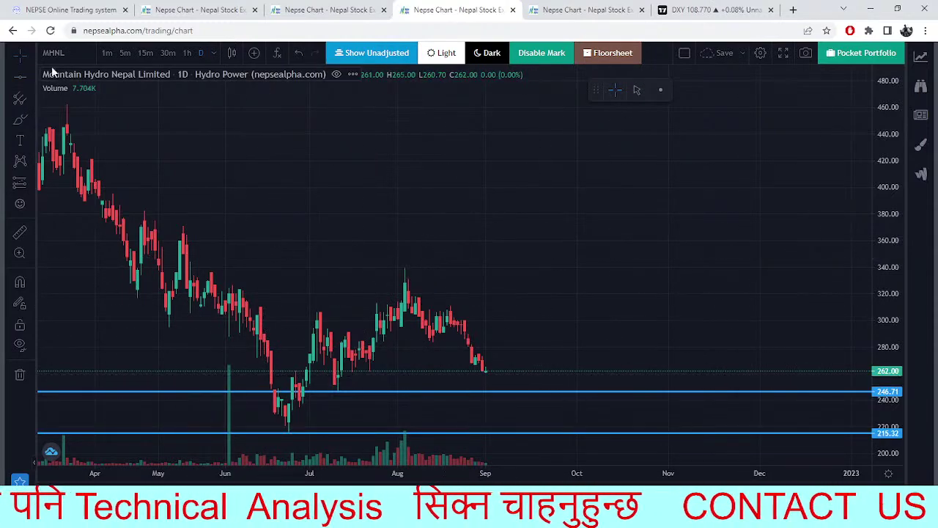
# Draw a horizontal resistance line at about 307 on the MHNL daily chart, along the July and August highs.
pyautogui.click(30, 77)
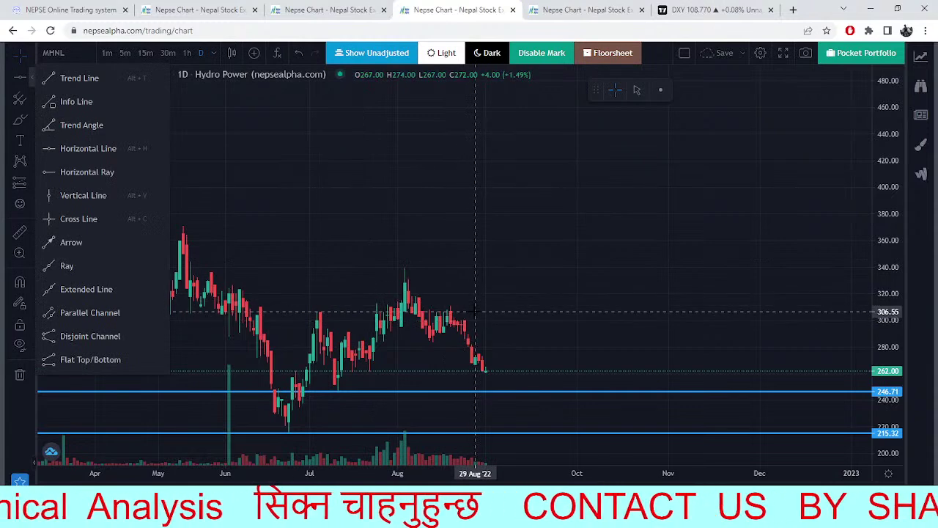
pyautogui.click(475, 312)
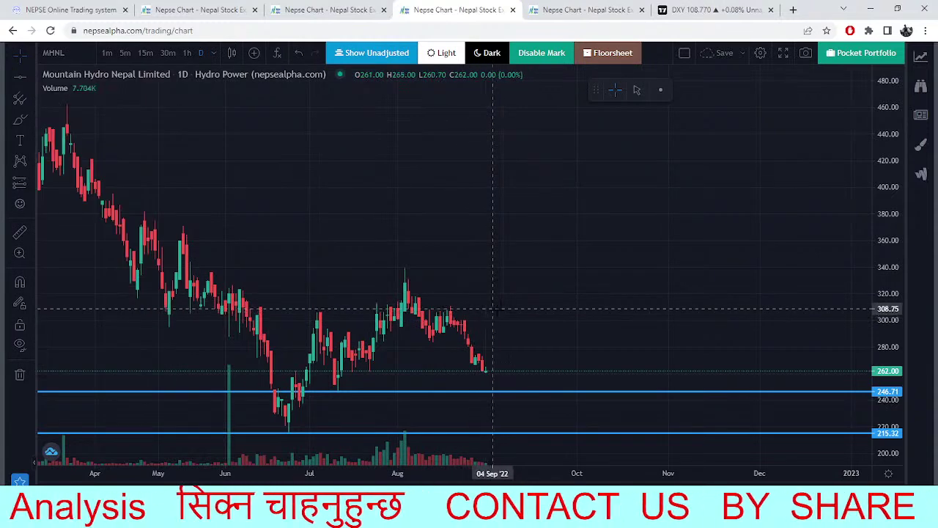
pyautogui.click(29, 76)
pyautogui.click(286, 314)
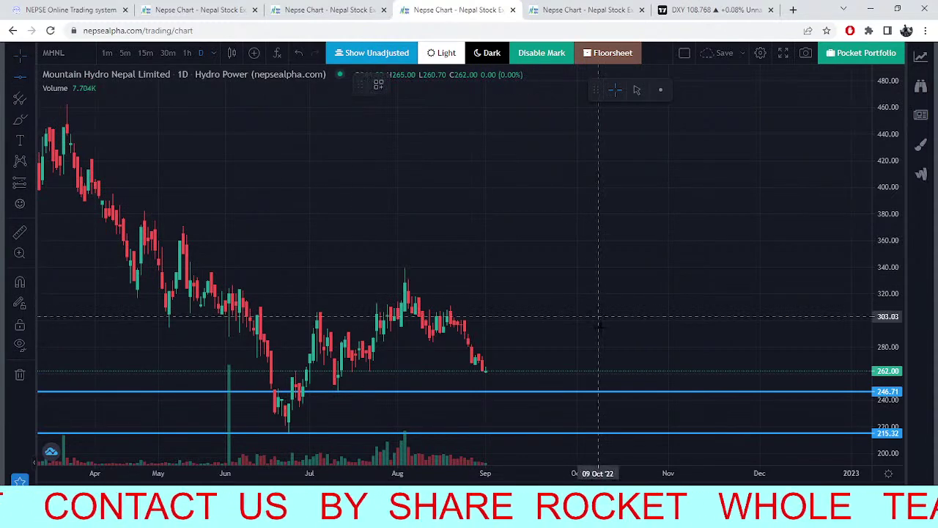
pyautogui.click(500, 311)
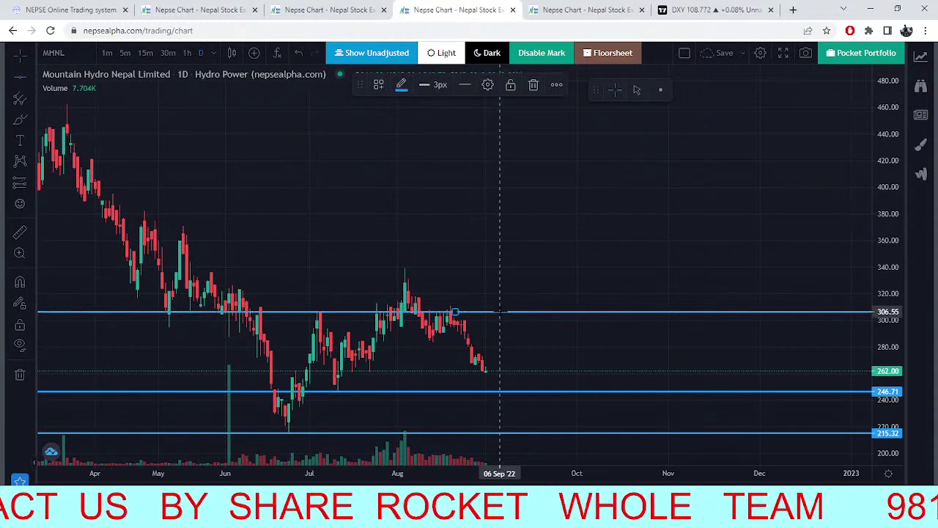
pyautogui.click(542, 262)
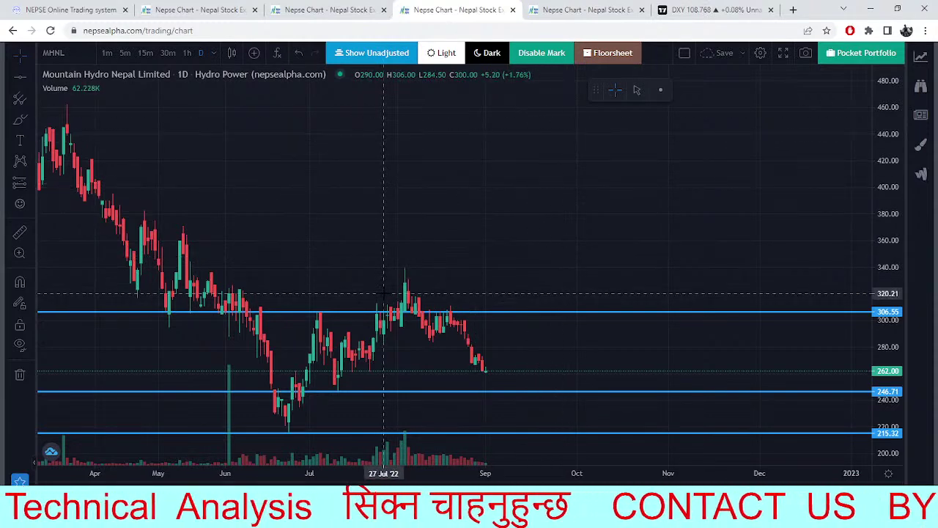
pyautogui.moveTo(565, 315); pyautogui.dragTo(530, 310)
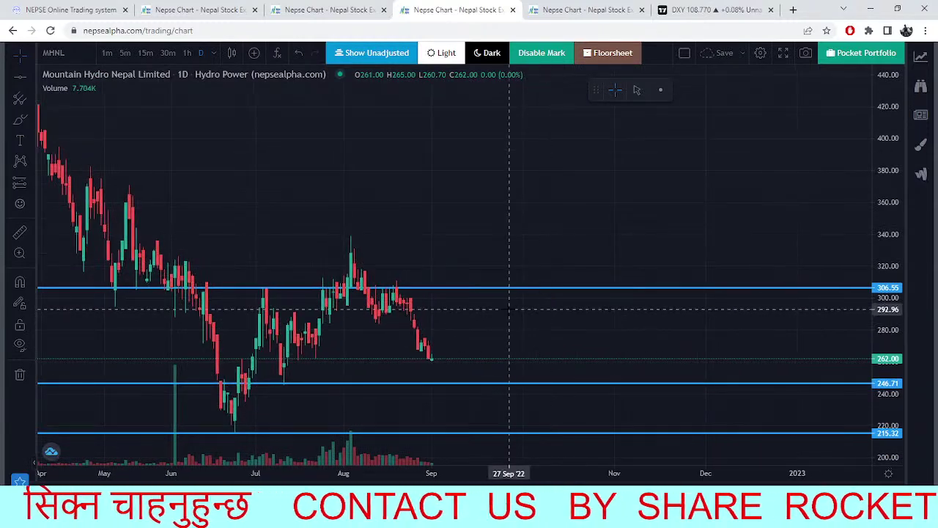
# Examine the recent MHNL daily candles against the drawn support and resistance lines.
pyautogui.moveTo(555, 360); pyautogui.dragTo(464, 314)
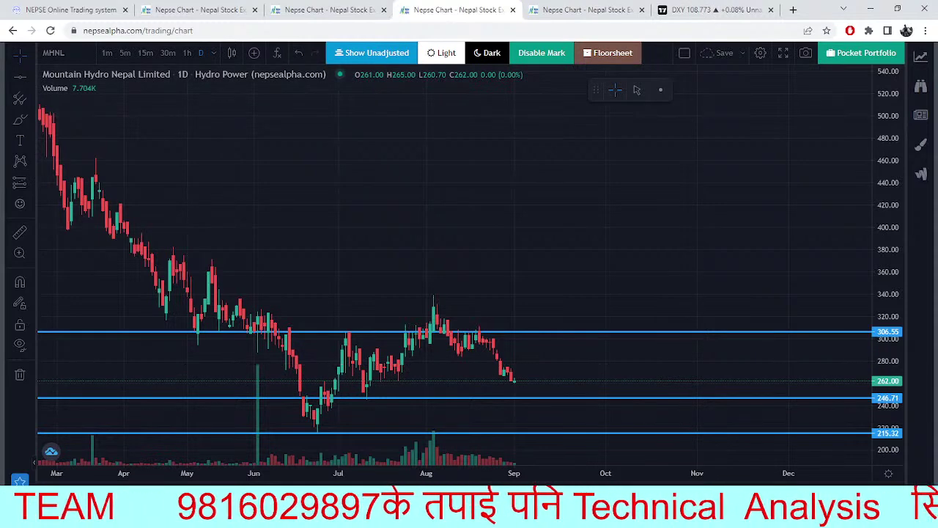
pyautogui.hscroll(3, 539, 345)
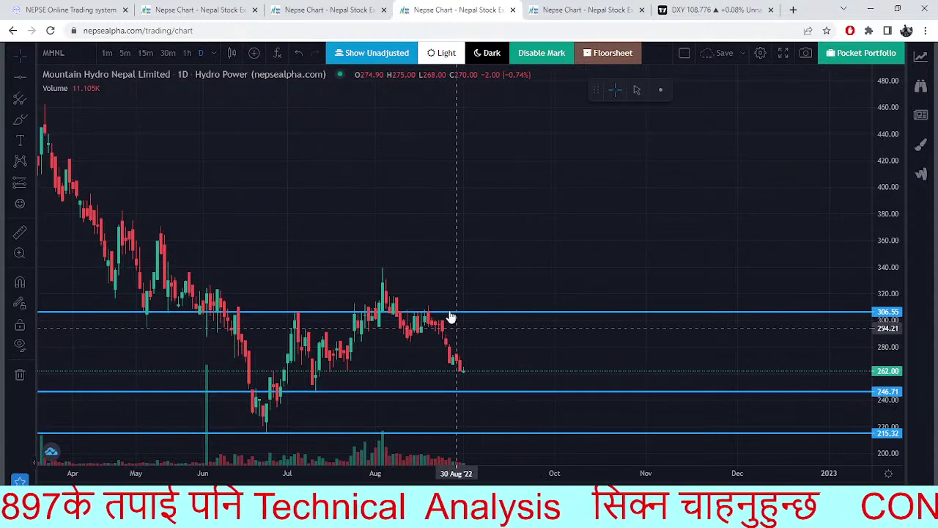
pyautogui.hscroll(-3, 465, 256)
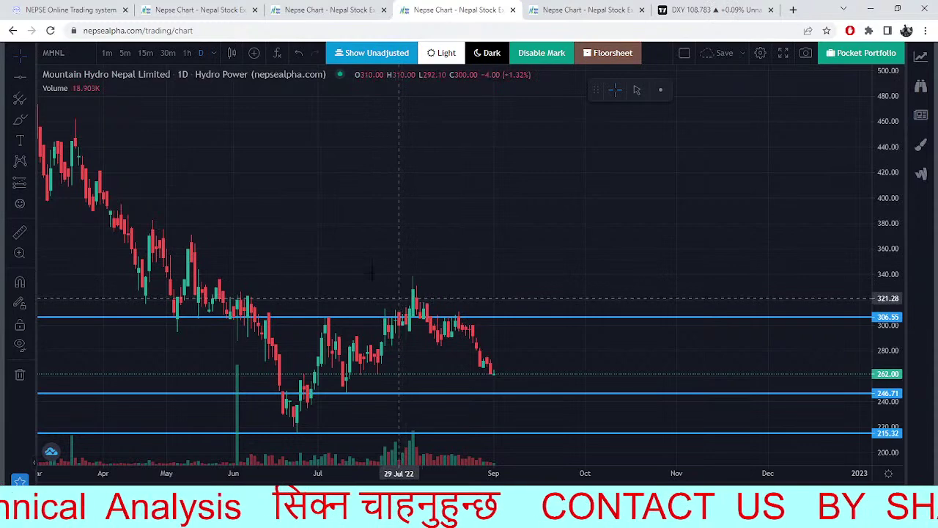
pyautogui.hscroll(-3, 381, 286)
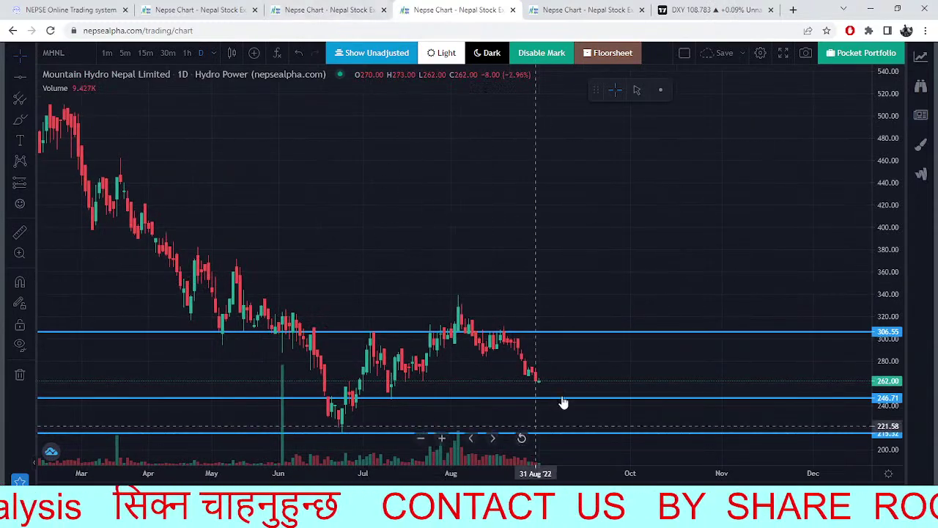
# Replace UMRH with Mountain Hydro Nepal Limited (MHNL) on the daily chart that carries the Pivots indicator.
pyautogui.hotkey('ctrl', 'Tab')
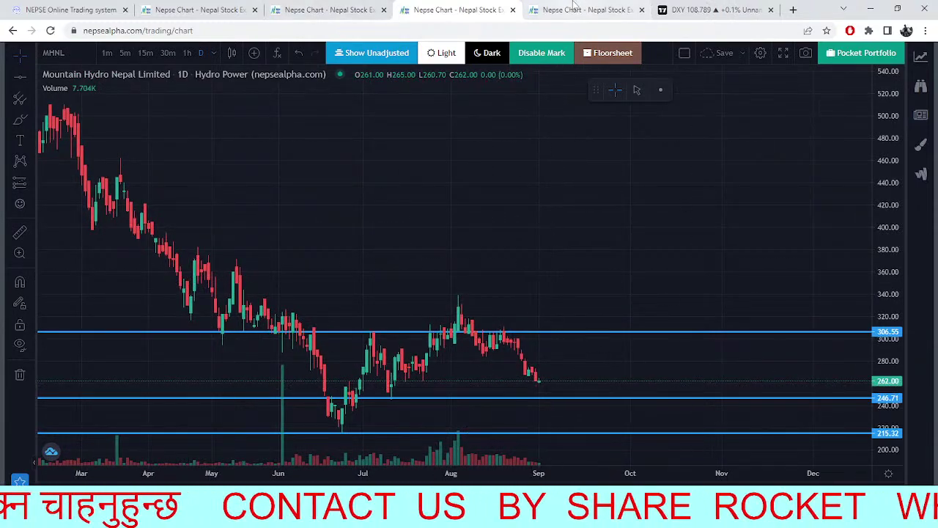
pyautogui.click(64, 52)
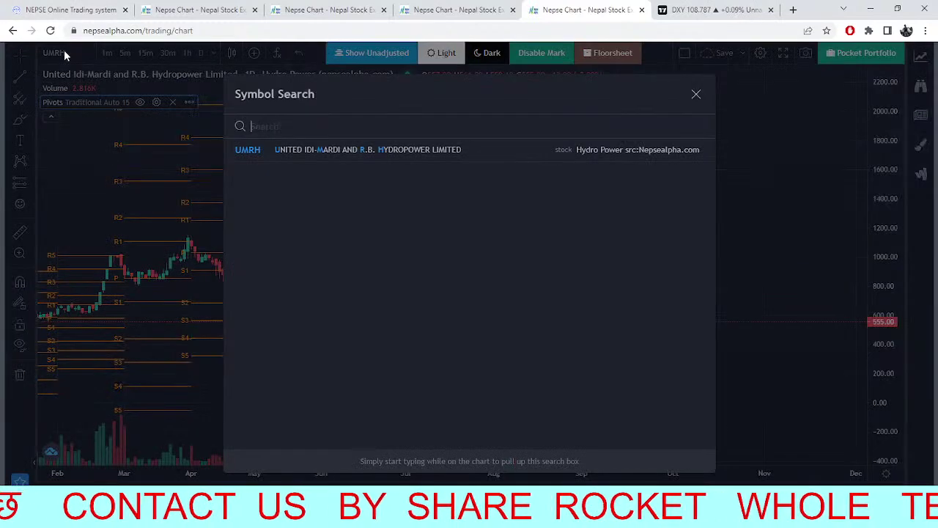
pyautogui.write('MHNL')
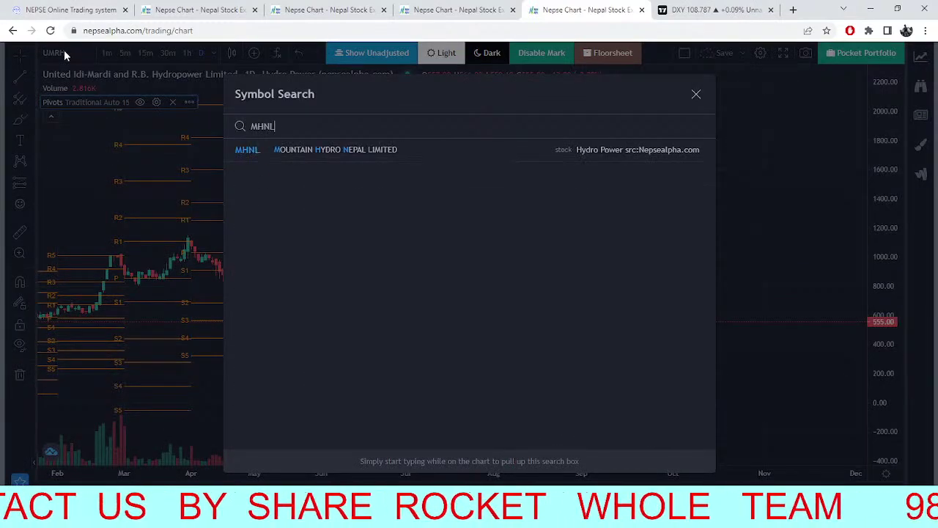
pyautogui.click(278, 156)
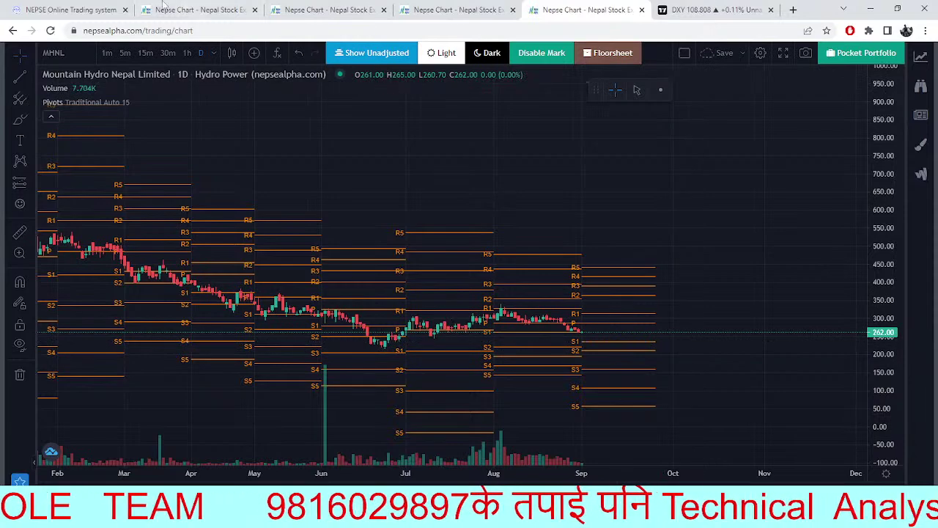
# Compare the MHNL daily chart with the daily and five-minute NEPSE charts, focusing on the most recent candles.
pyautogui.click(194, 9)
pyautogui.click(326, 9)
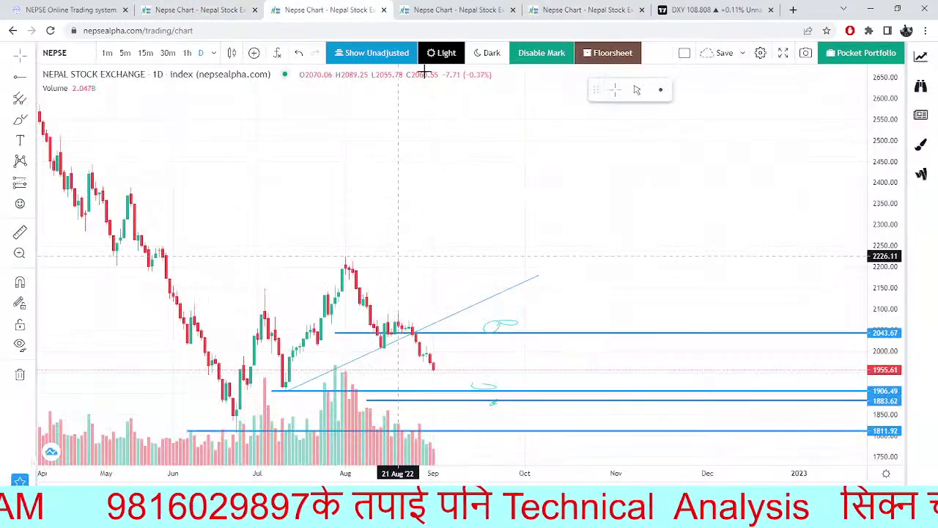
pyautogui.click(434, 10)
pyautogui.click(517, 399)
pyautogui.press('Escape')
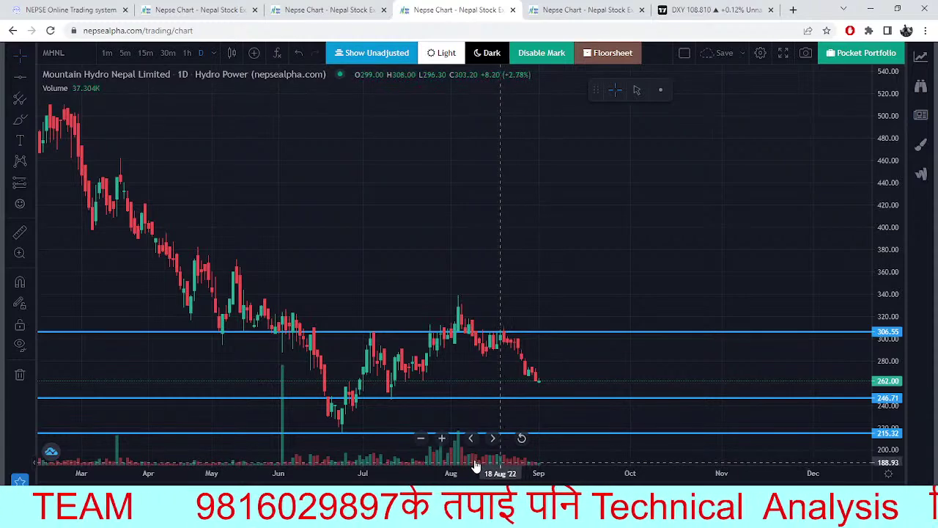
pyautogui.click(292, 10)
pyautogui.moveTo(386, 216); pyautogui.dragTo(344, 214)
pyautogui.click(198, 9)
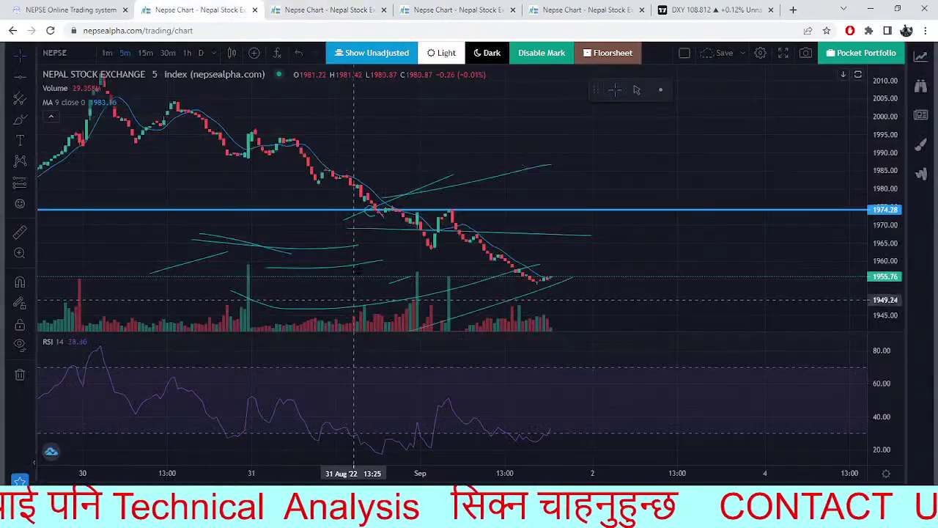
pyautogui.moveTo(618, 305); pyautogui.dragTo(562, 287)
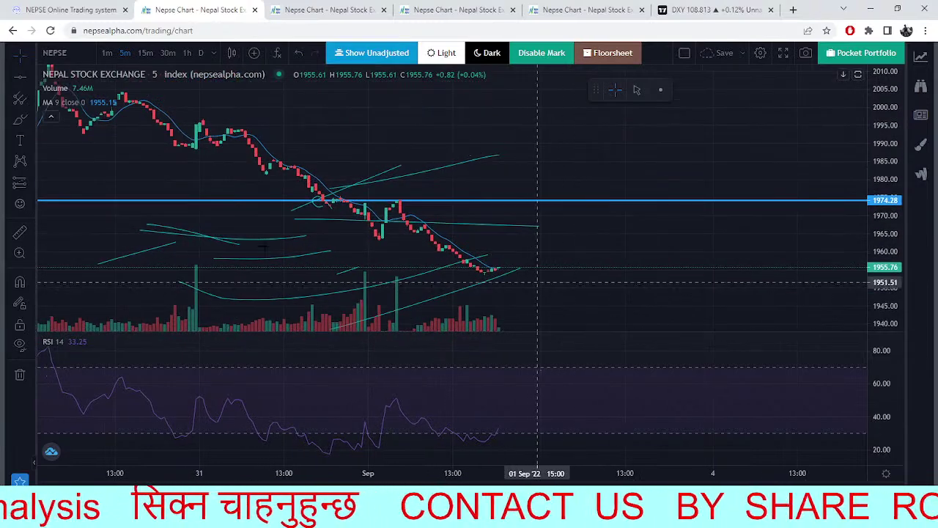
# Switch to the NEPSE trading system and reload its order entry page to check the live index.
pyautogui.click(326, 9)
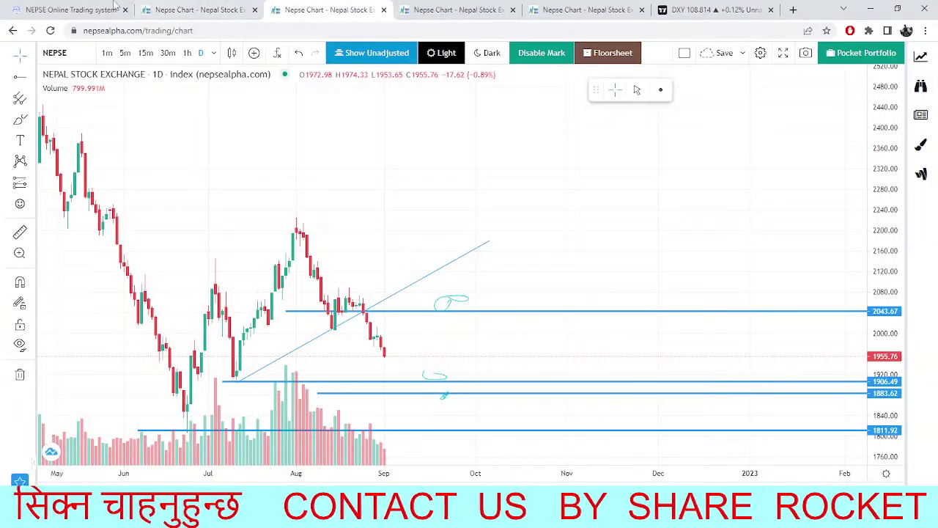
pyautogui.click(64, 8)
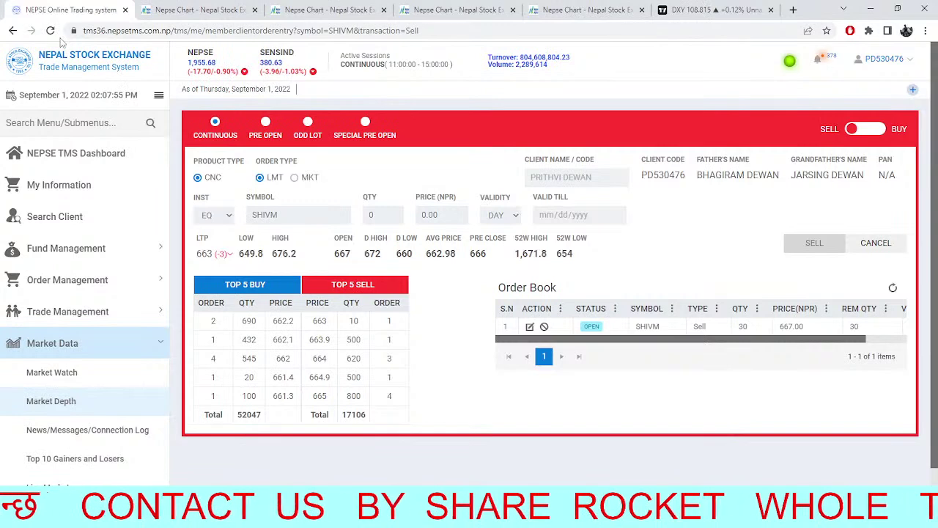
pyautogui.click(55, 37)
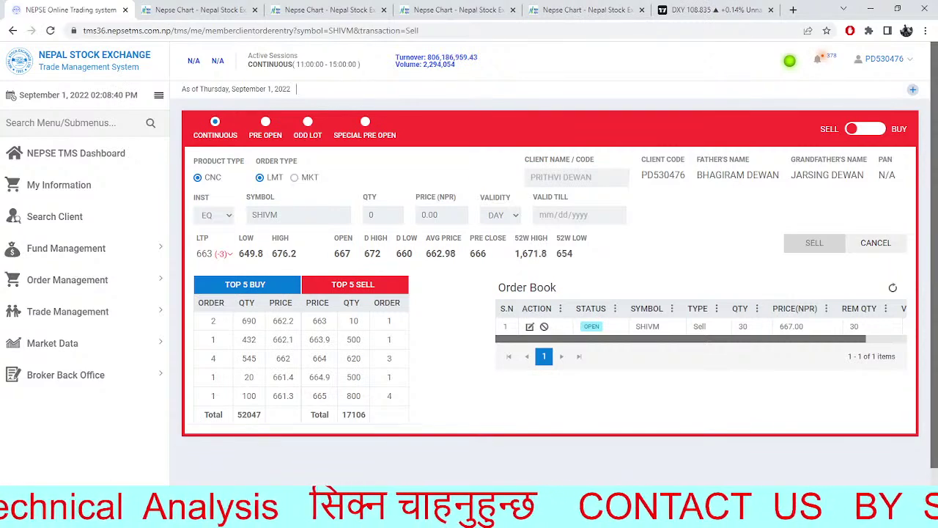
# Examine the NEPSE index on the five-minute chart and against the support lines and trendline of its daily chart.
pyautogui.click(198, 7)
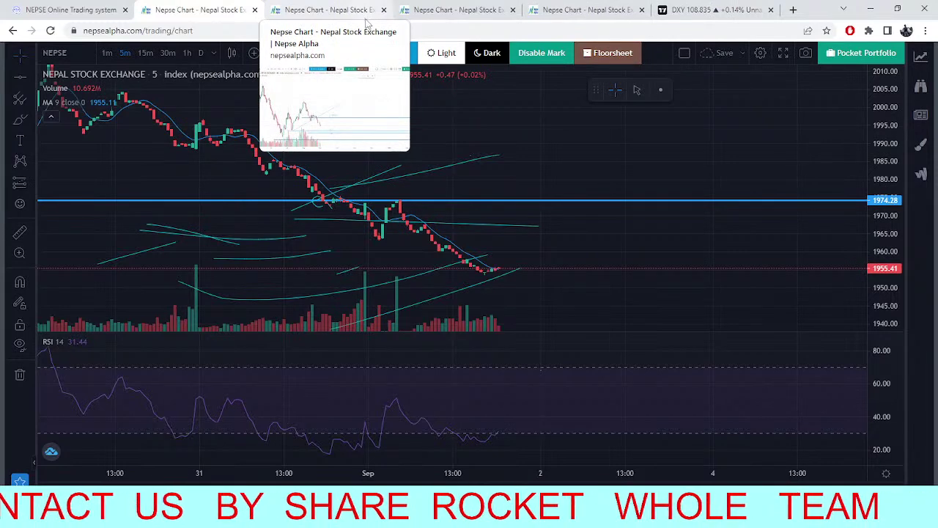
pyautogui.click(344, 10)
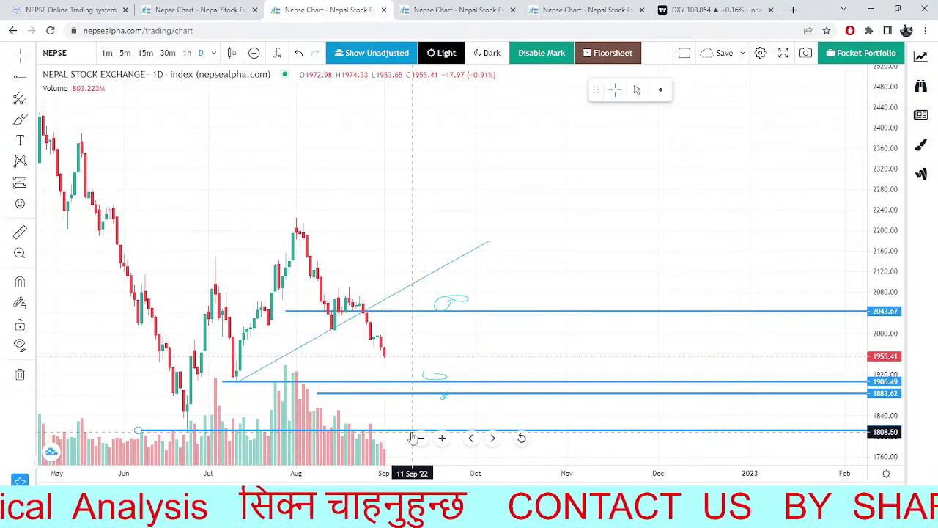
pyautogui.moveTo(413, 438); pyautogui.dragTo(414, 436)
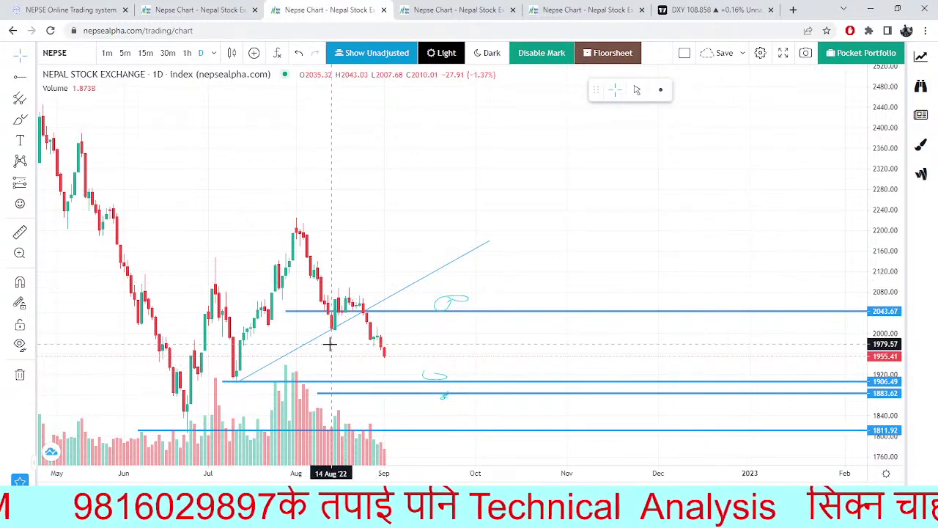
pyautogui.moveTo(490, 278); pyautogui.dragTo(561, 311)
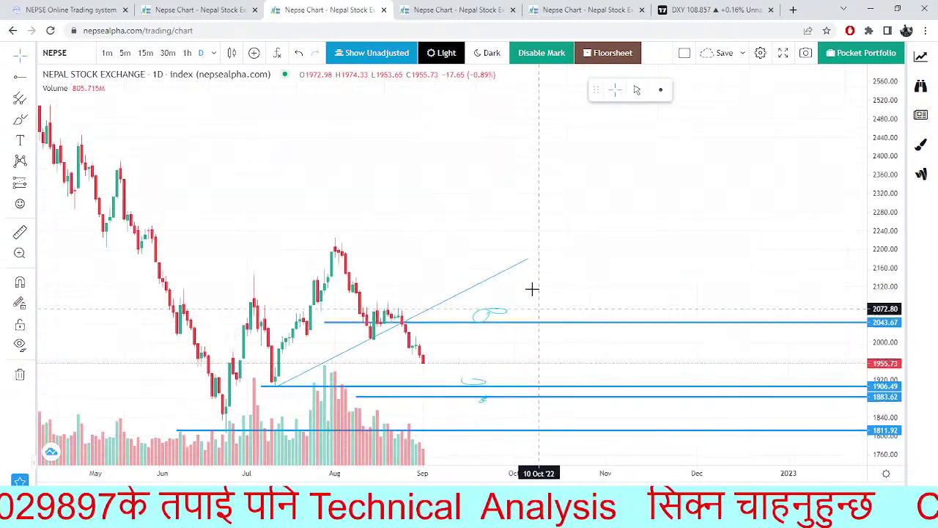
pyautogui.click(194, 9)
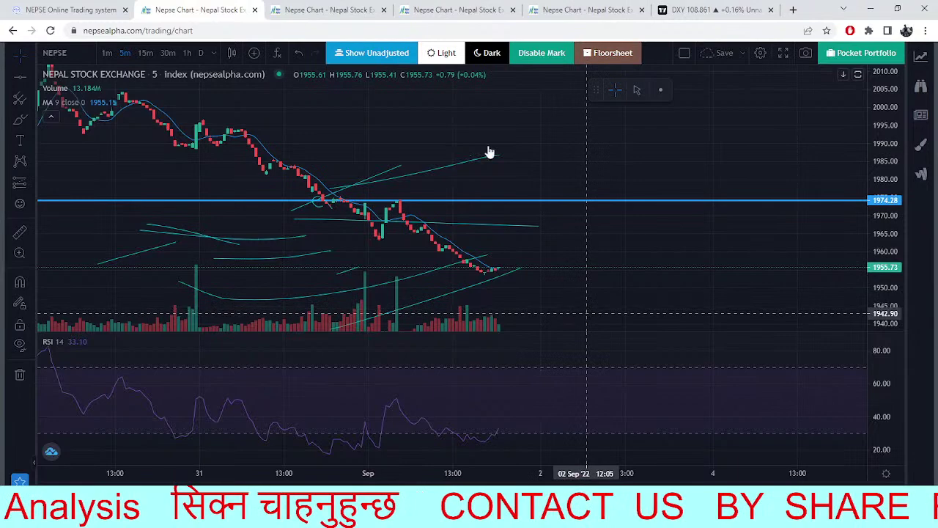
pyautogui.click(329, 10)
# Examine MHNL's daily chart levels and the September support and resistance levels on its pivot chart.
pyautogui.click(451, 9)
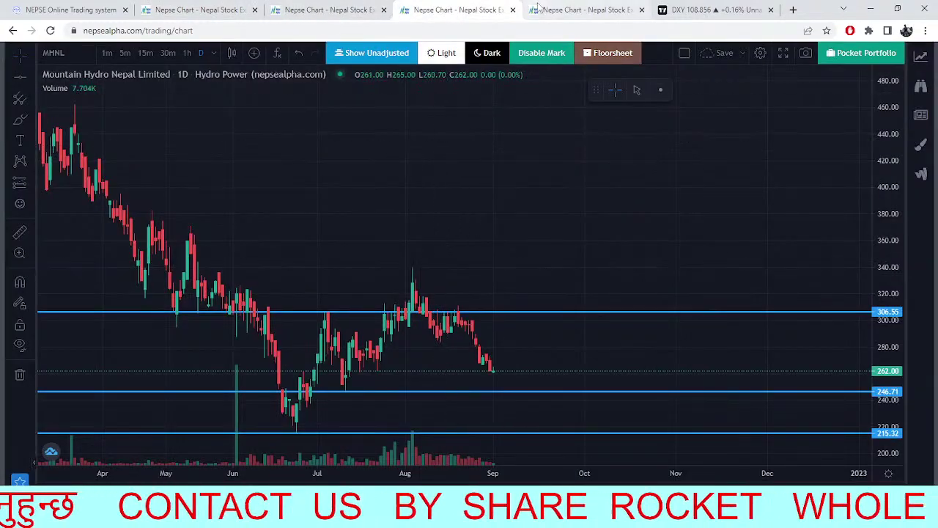
pyautogui.click(583, 9)
pyautogui.moveTo(638, 335); pyautogui.dragTo(477, 315)
pyautogui.moveTo(547, 352); pyautogui.dragTo(538, 351)
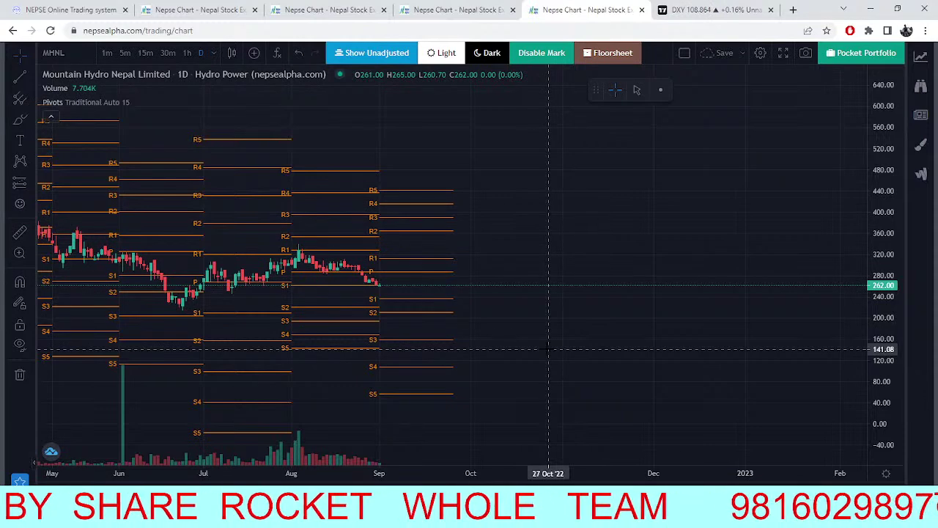
pyautogui.moveTo(450, 316); pyautogui.dragTo(494, 287)
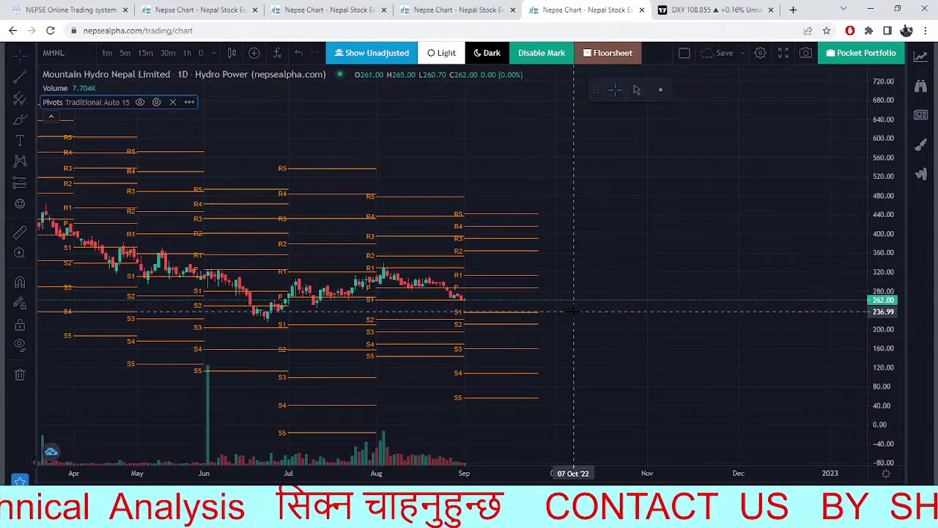
pyautogui.scroll(-3, 391, 399)
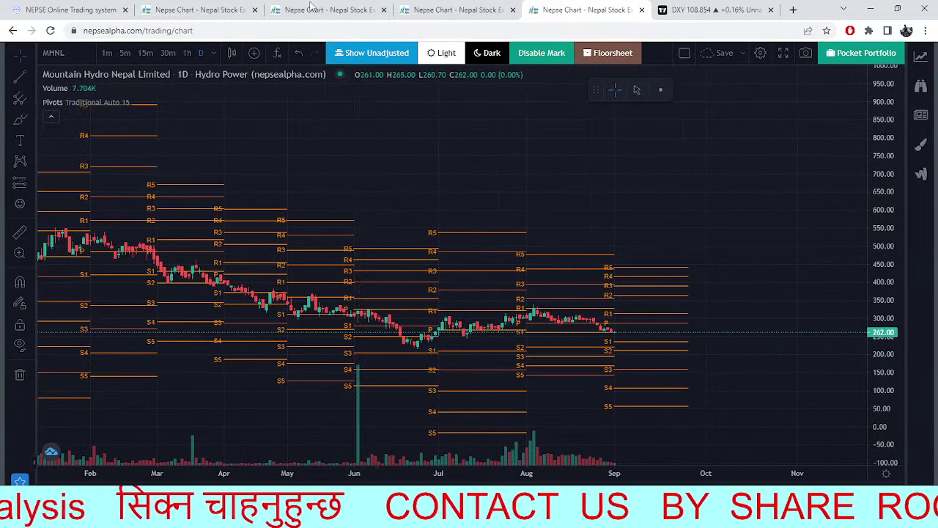
# Review the latest candles, moving average and RSI on the five-minute NEPSE chart, and compare the daily NEPSE and MHNL charts.
pyautogui.click(311, 9)
pyautogui.moveTo(360, 269); pyautogui.dragTo(374, 282)
pyautogui.click(198, 10)
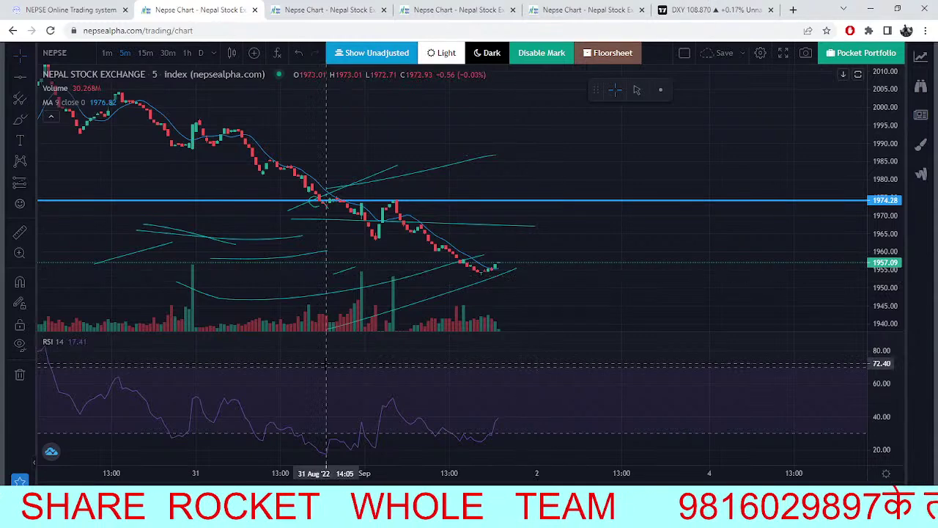
pyautogui.moveTo(340, 303); pyautogui.dragTo(282, 269)
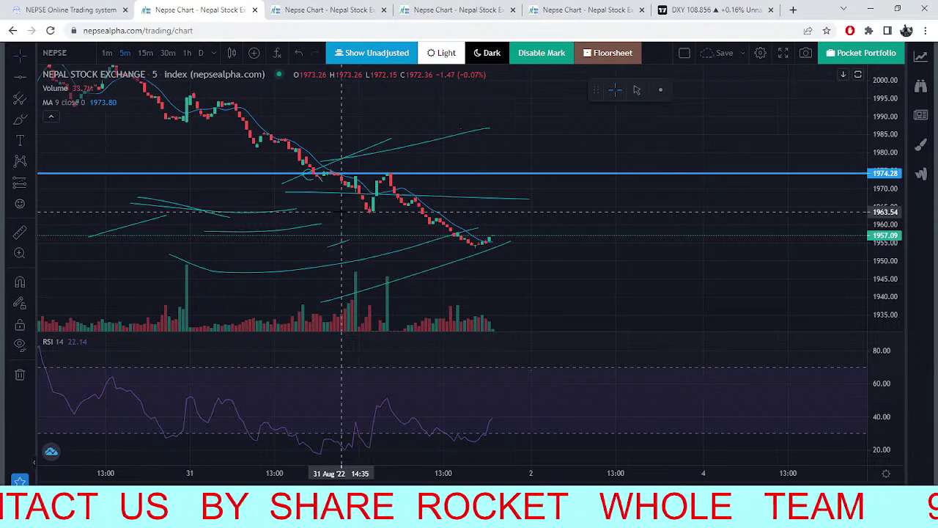
pyautogui.moveTo(341, 211)
pyautogui.mouseDown()
pyautogui.moveTo(510, 244)
pyautogui.moveTo(364, 220)
pyautogui.moveTo(293, 193)
pyautogui.mouseUp()
pyautogui.click(364, 220)
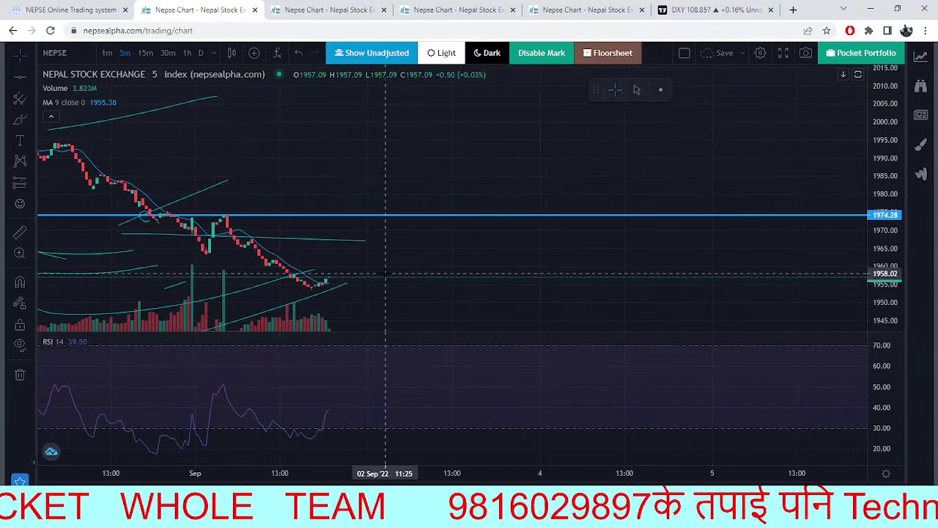
pyautogui.moveTo(463, 304)
pyautogui.mouseDown()
pyautogui.moveTo(477, 304)
pyautogui.moveTo(400, 240)
pyautogui.moveTo(448, 322)
pyautogui.moveTo(492, 307)
pyautogui.mouseUp()
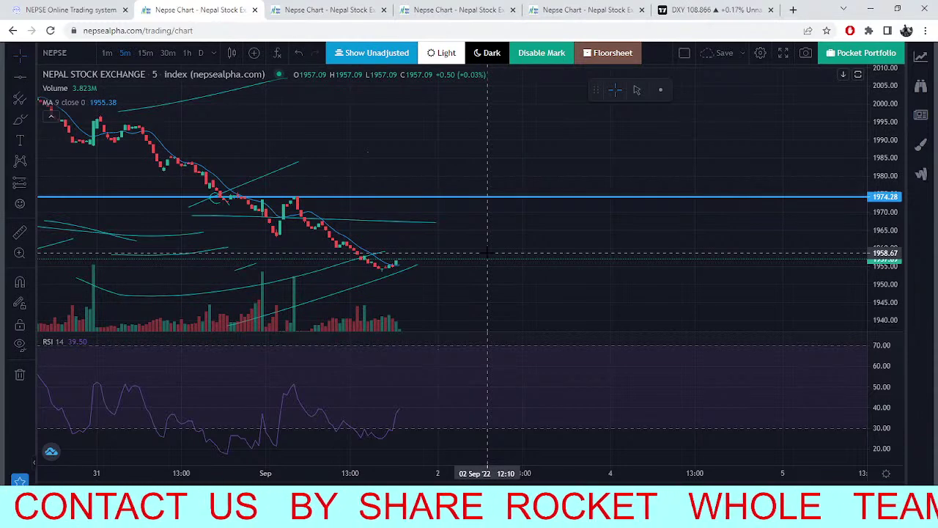
pyautogui.moveTo(498, 324); pyautogui.dragTo(504, 324)
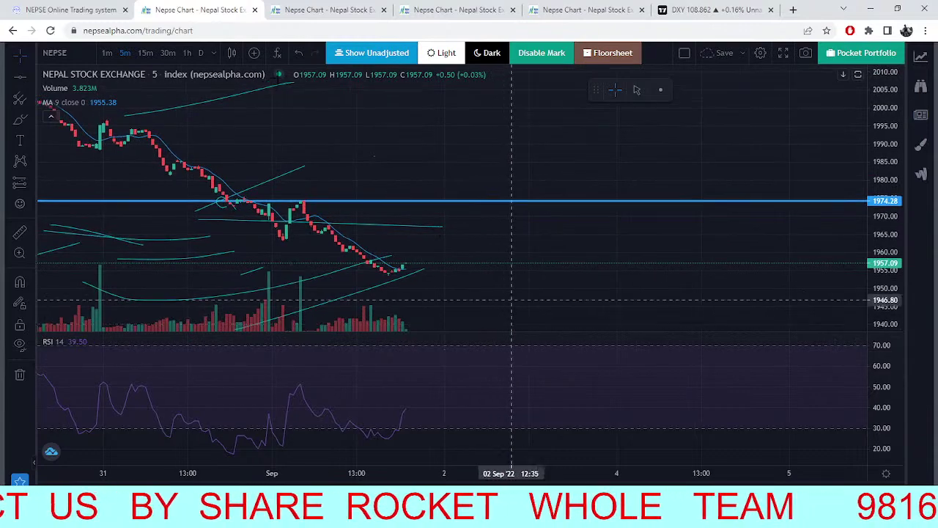
pyautogui.click(315, 9)
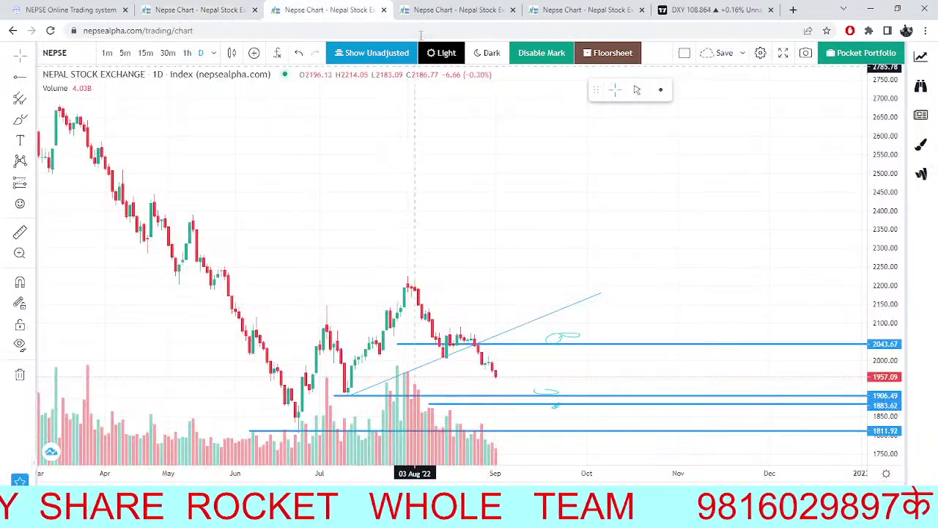
pyautogui.click(436, 10)
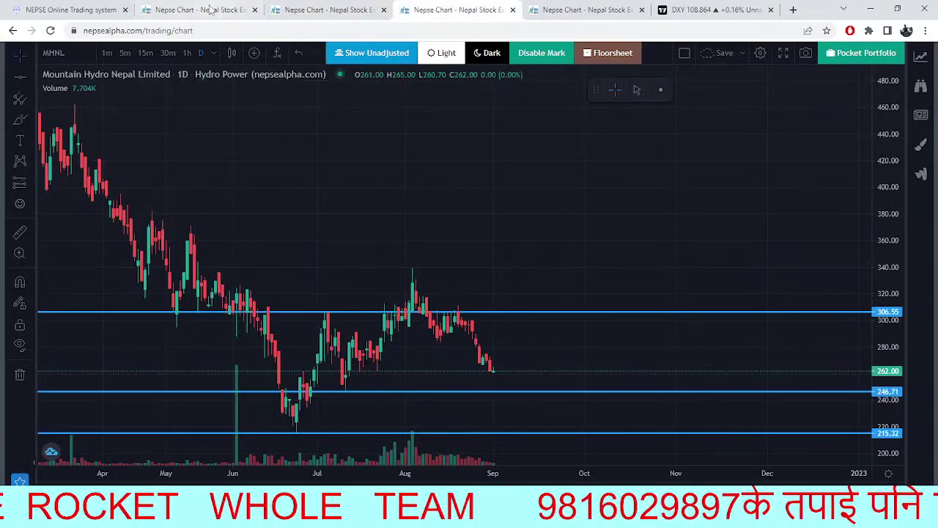
pyautogui.click(587, 9)
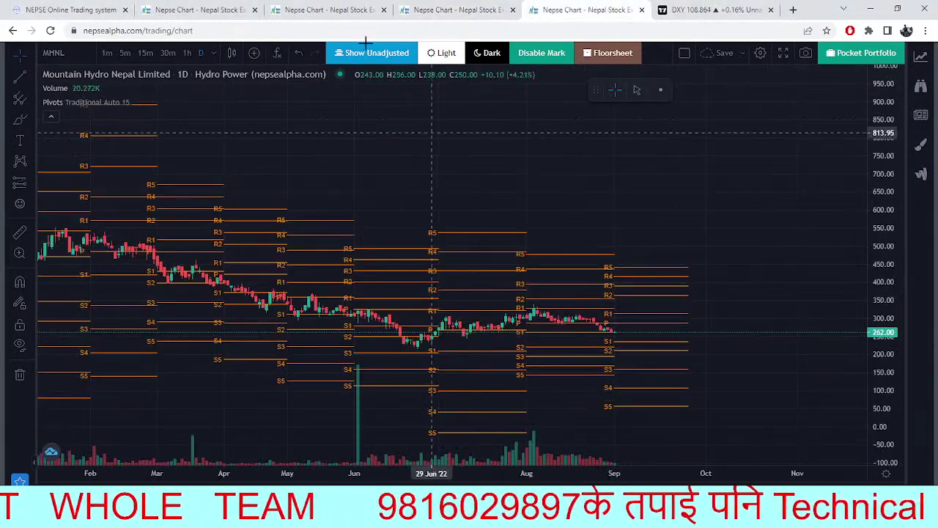
pyautogui.click(352, 10)
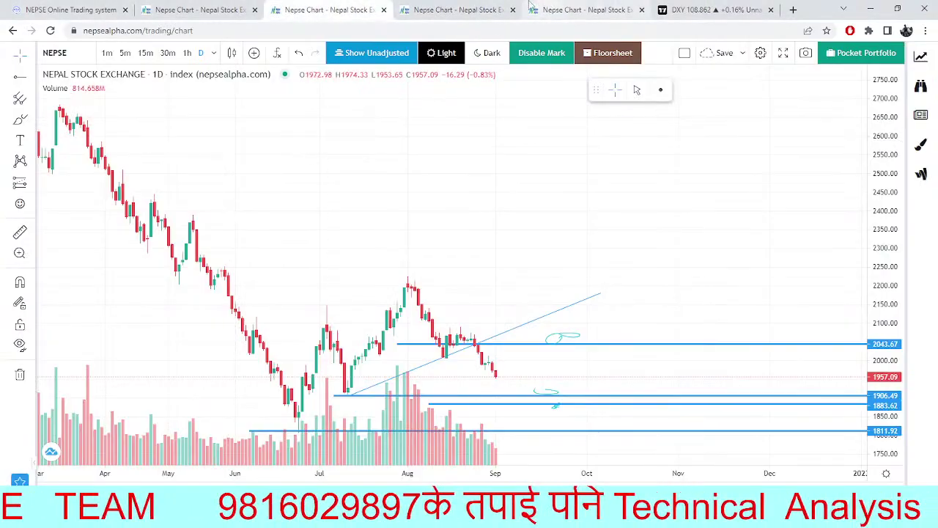
# Replace MHNL with the HIDCL stock on its daily chart.
pyautogui.click(451, 10)
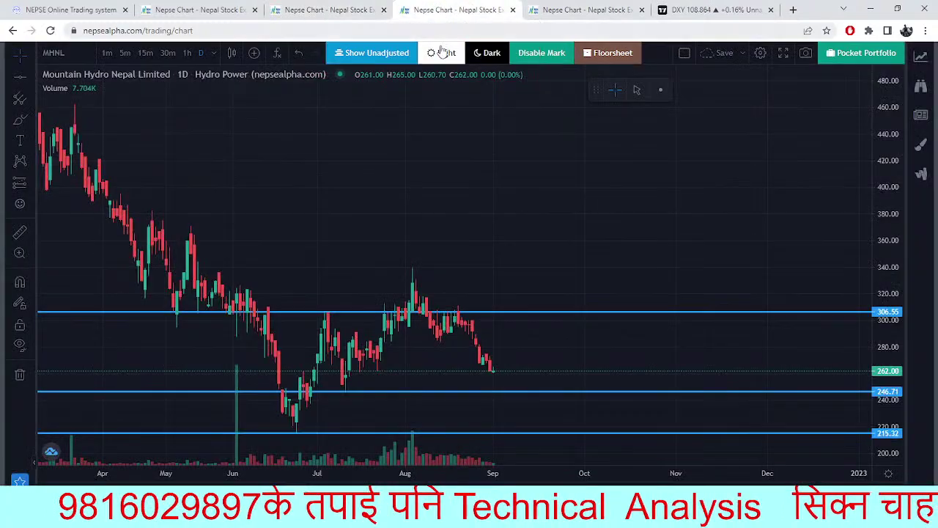
pyautogui.click(68, 57)
pyautogui.press('BackSpace')
pyautogui.write('HIDCL')
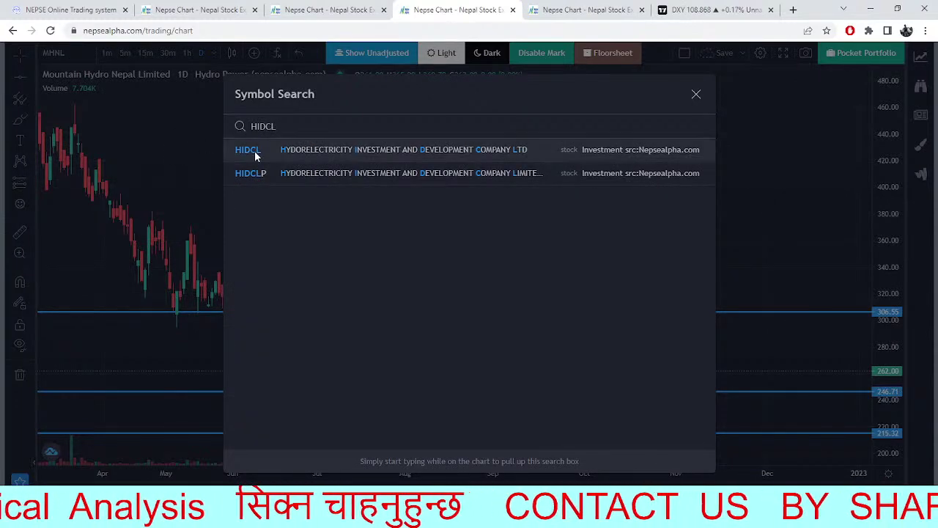
pyautogui.click(255, 150)
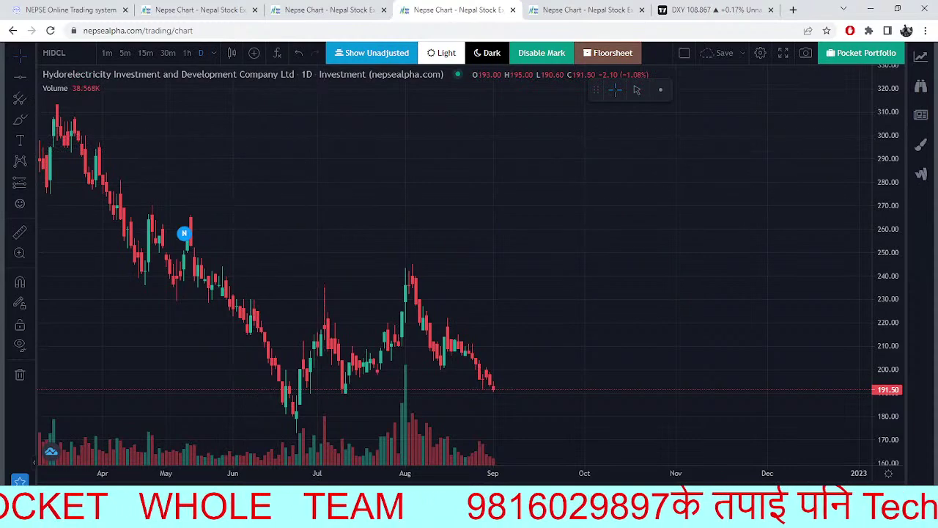
# Examine HIDCL's recent daily candles and compare them with the daily and five-minute NEPSE index charts.
pyautogui.moveTo(561, 374); pyautogui.dragTo(540, 370)
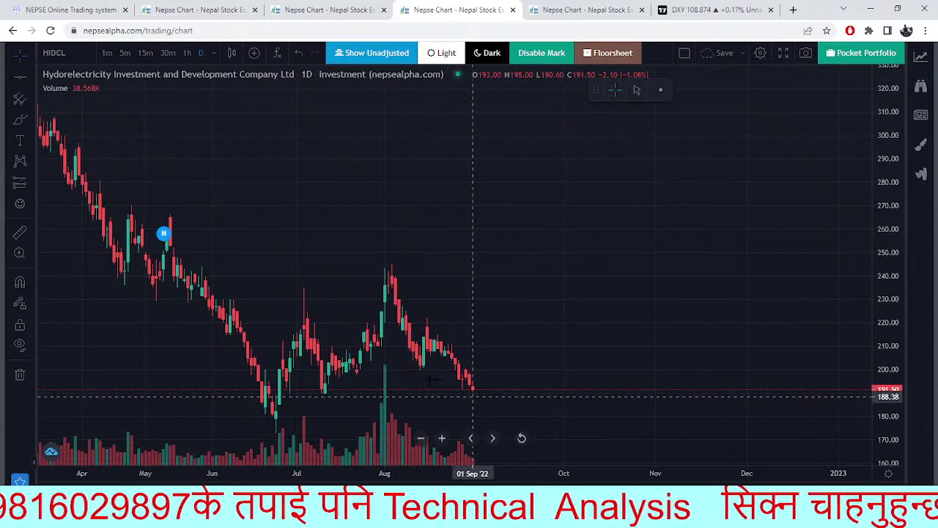
pyautogui.moveTo(334, 411); pyautogui.dragTo(333, 303)
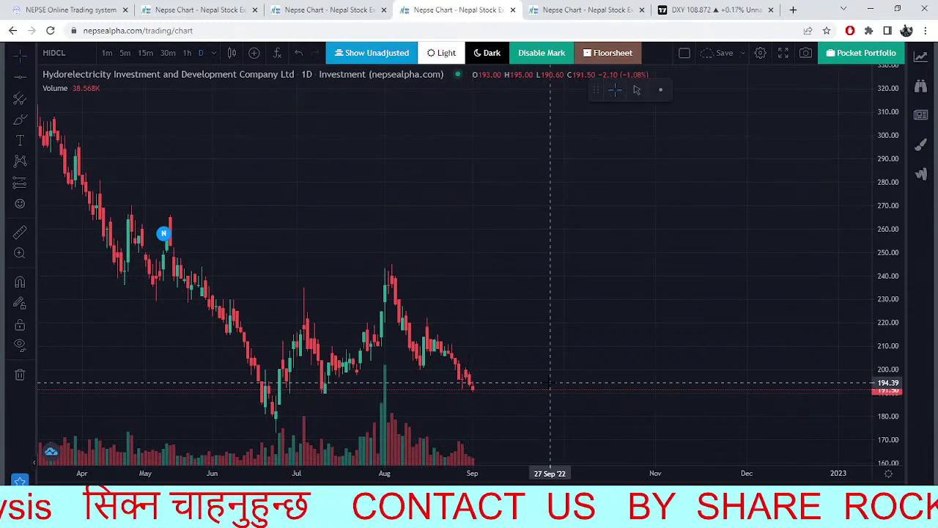
pyautogui.click(330, 10)
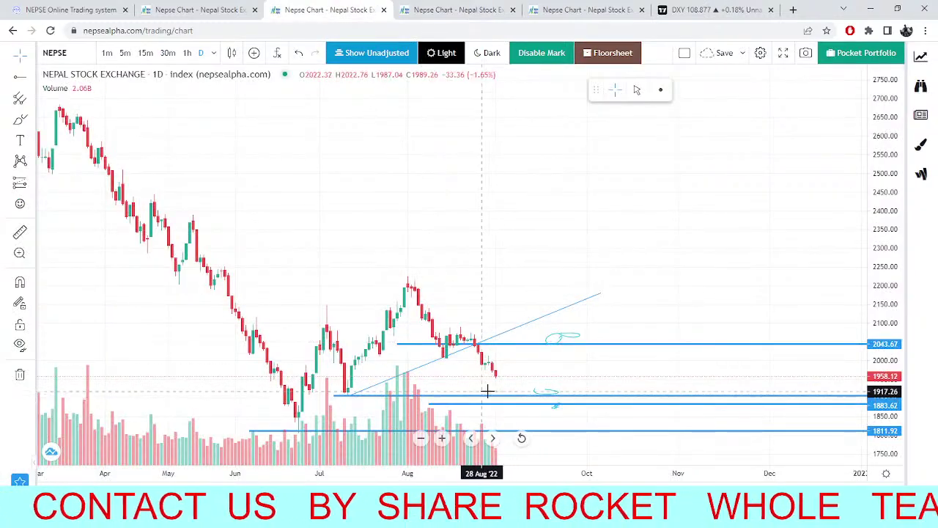
pyautogui.click(458, 10)
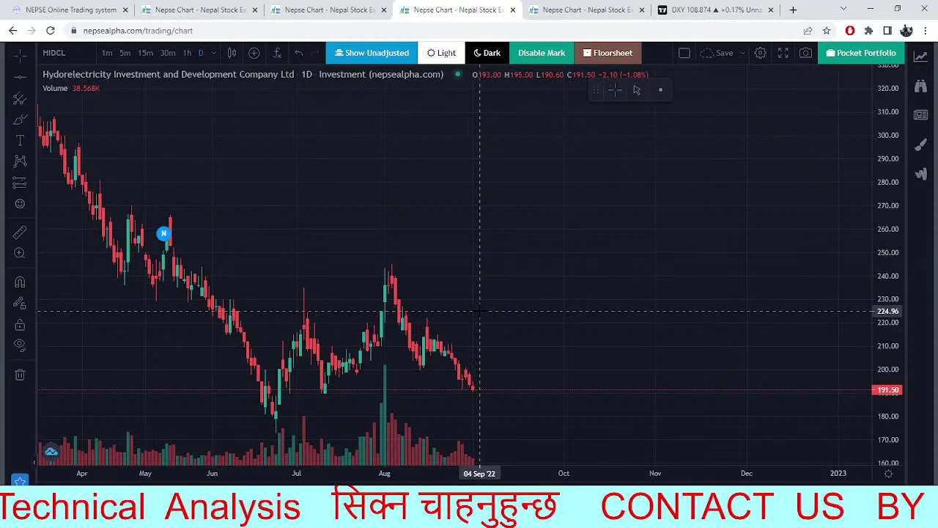
pyautogui.hotkey('ctrl', '2')
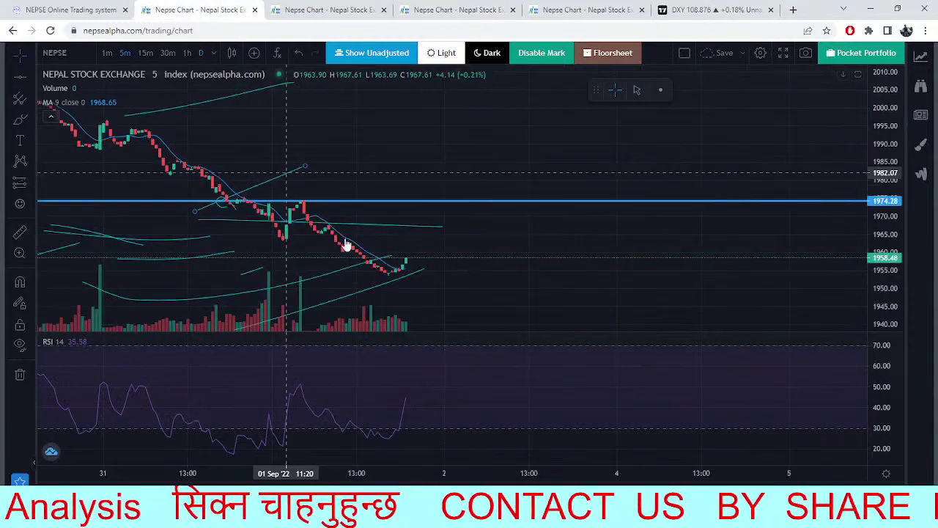
pyautogui.hscroll(-3, 473, 310)
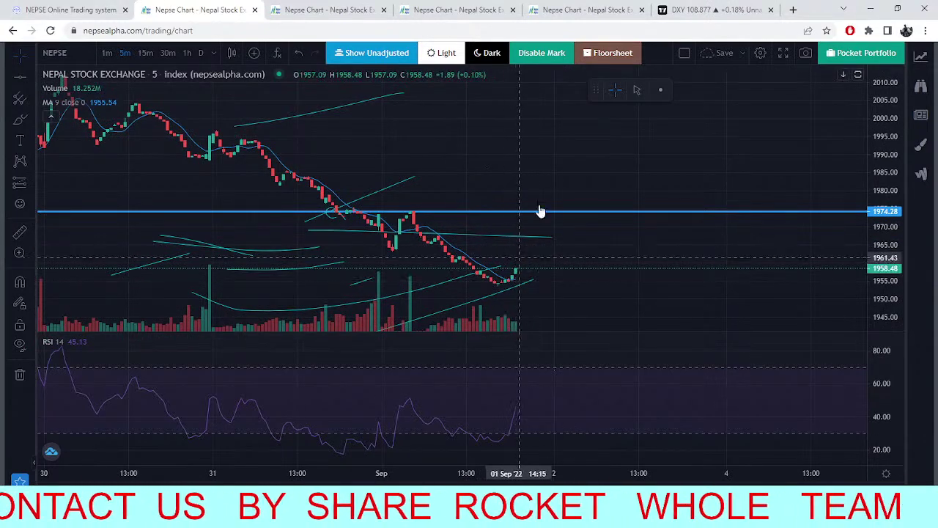
# Open the dashboard of the NEPSE trading system and reload it to check the live index against the five-minute chart.
pyautogui.click(70, 9)
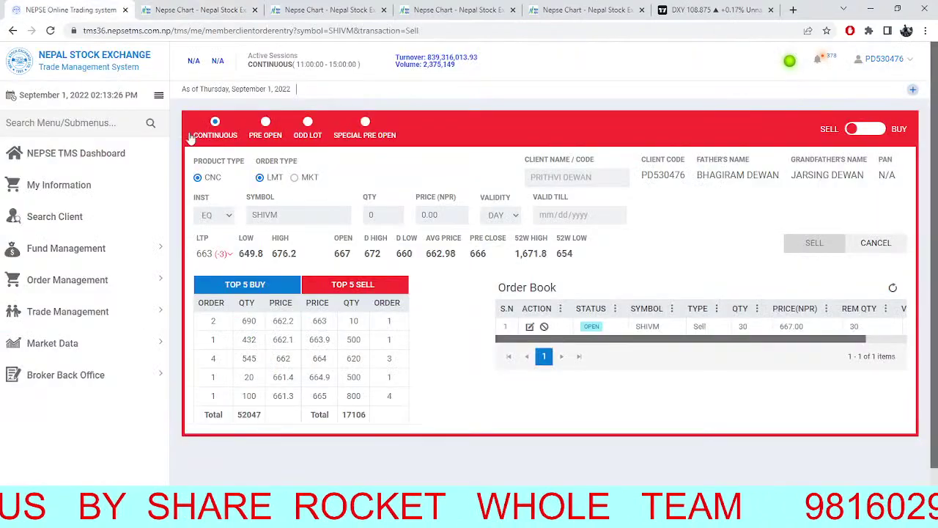
pyautogui.click(94, 163)
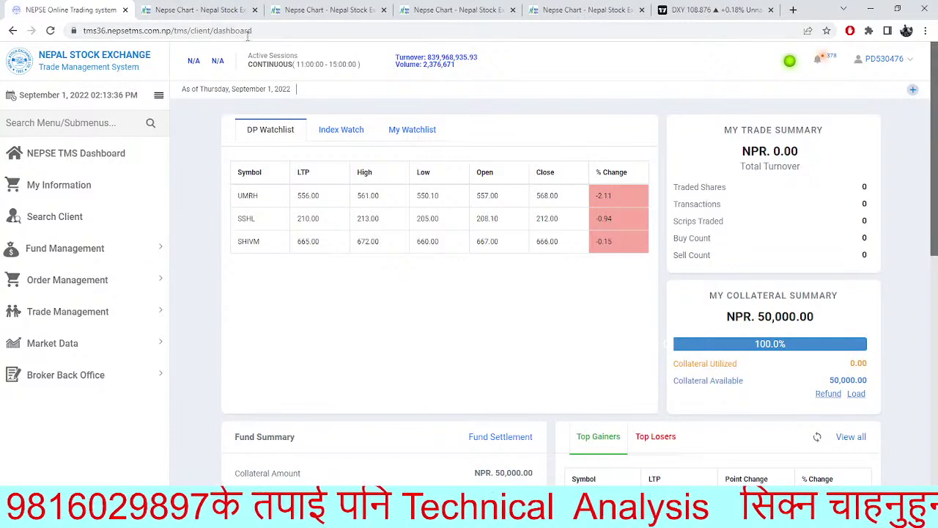
pyautogui.click(150, 11)
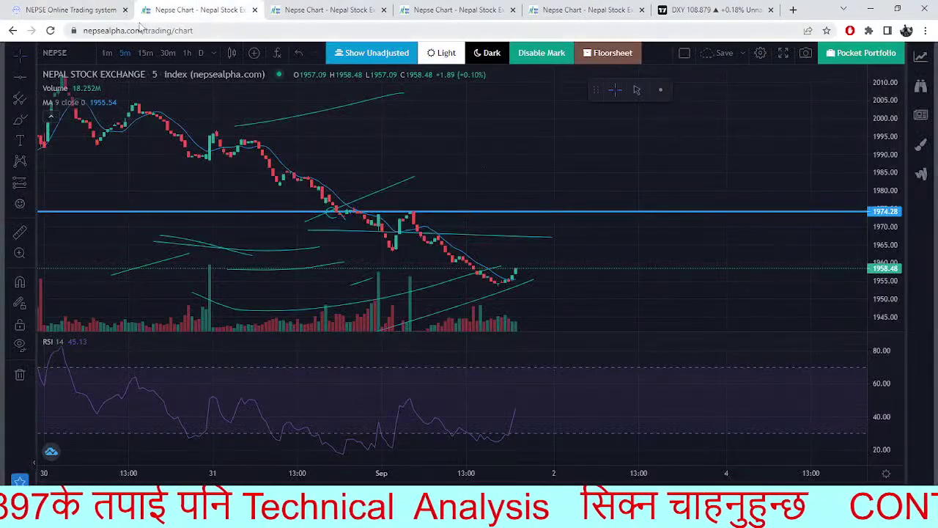
pyautogui.click(95, 10)
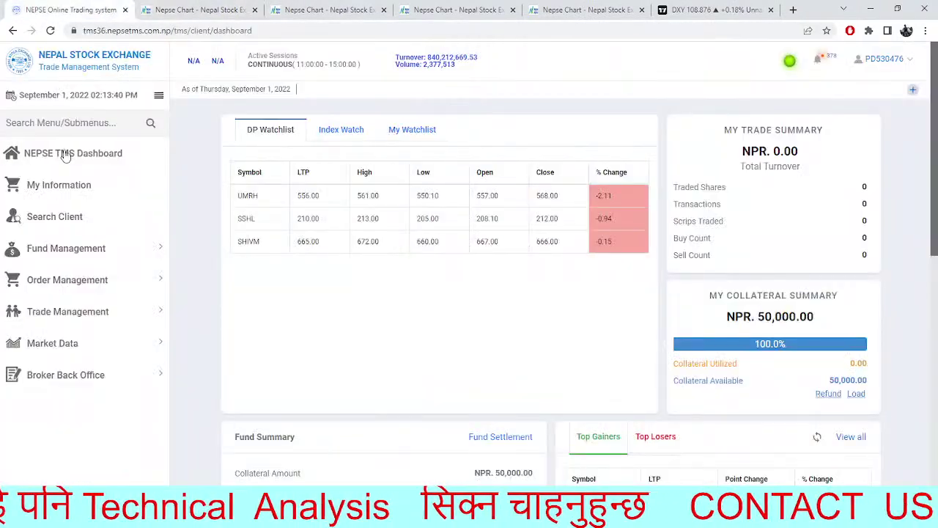
pyautogui.click(50, 31)
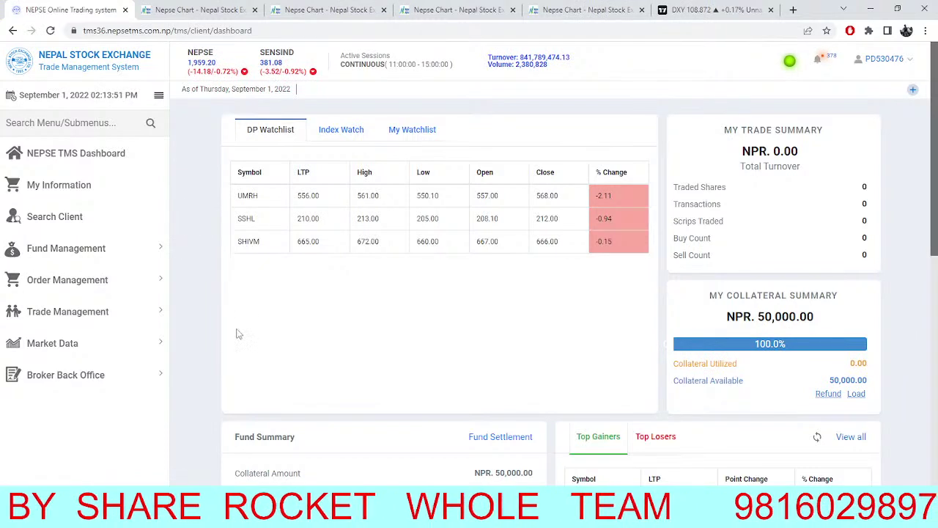
# Open the market depth for SHIVM and go from it to the stock's sell order entry.
pyautogui.click(99, 343)
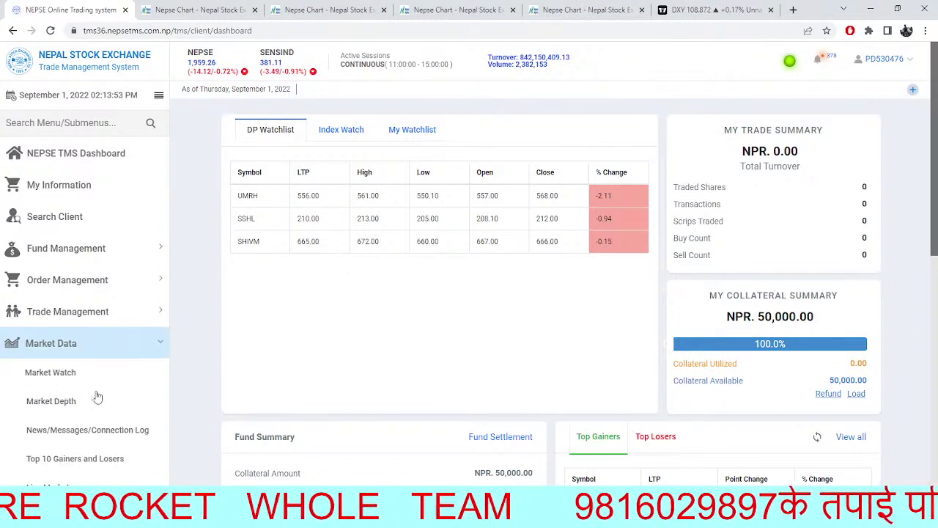
pyautogui.click(89, 401)
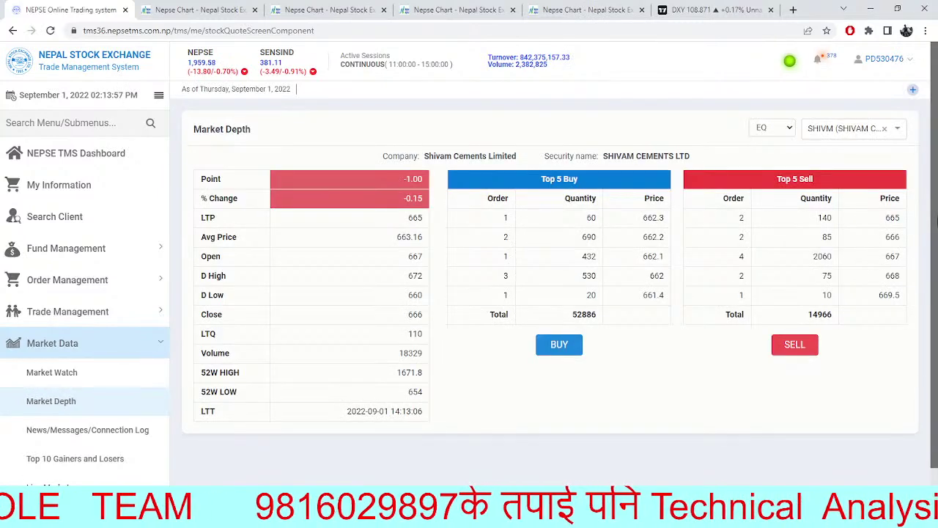
pyautogui.scroll(-1, 934, 220)
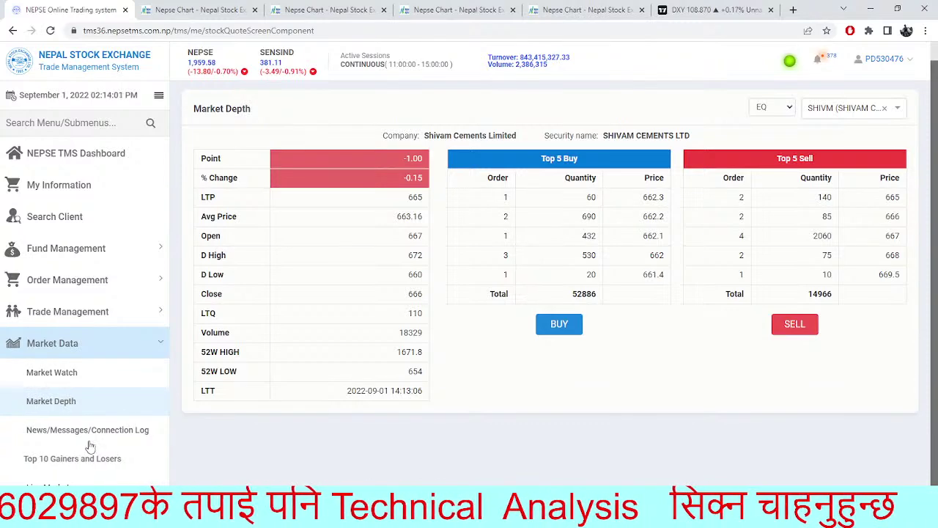
pyautogui.click(109, 157)
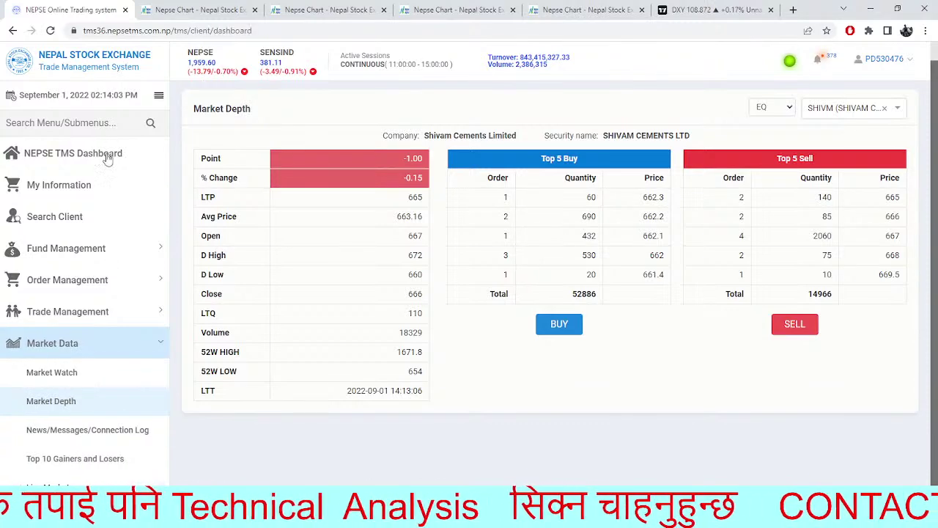
pyautogui.click(93, 401)
pyautogui.click(794, 325)
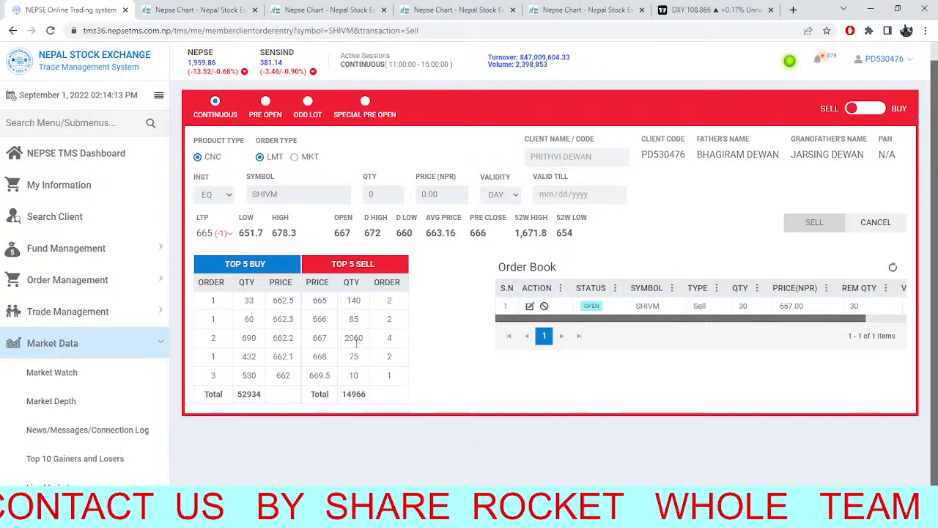
# Reload the SHIVM order entry page and compare the live NEPSE index with the latest candles on its five-minute chart.
pyautogui.click(50, 31)
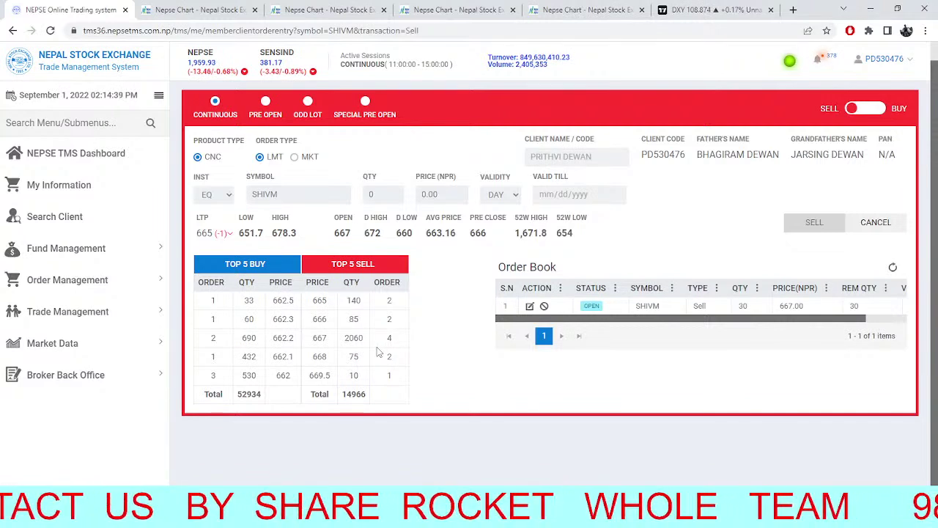
pyautogui.click(273, 7)
pyautogui.click(218, 8)
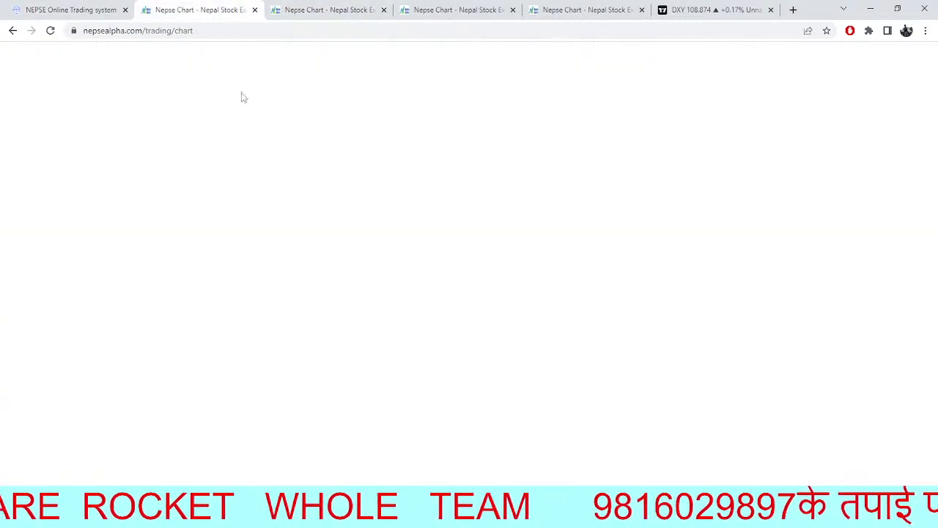
pyautogui.moveTo(579, 292); pyautogui.dragTo(479, 220)
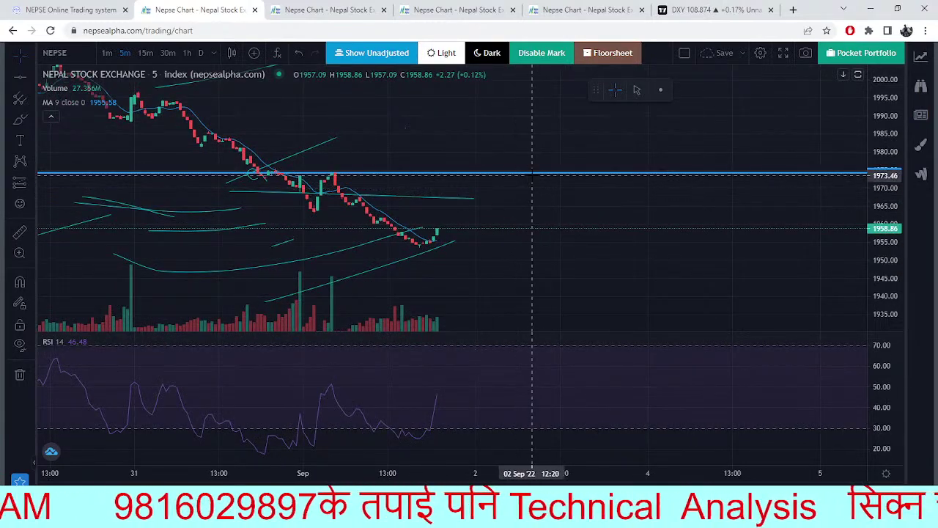
pyautogui.click(81, 9)
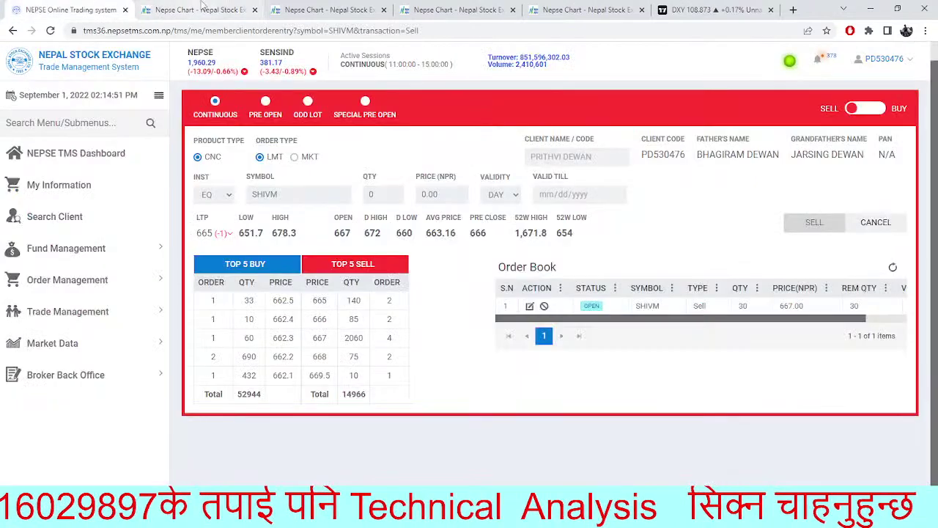
pyautogui.click(203, 7)
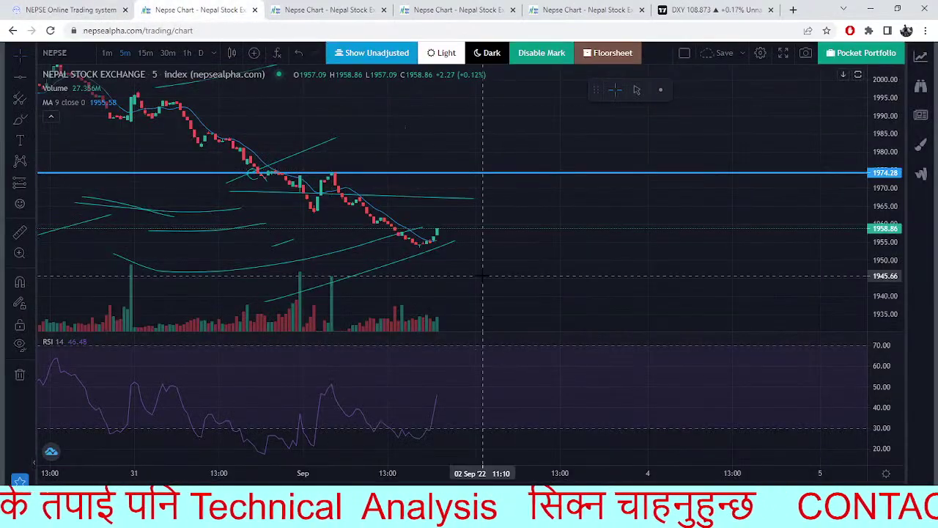
pyautogui.click(296, 7)
pyautogui.click(81, 9)
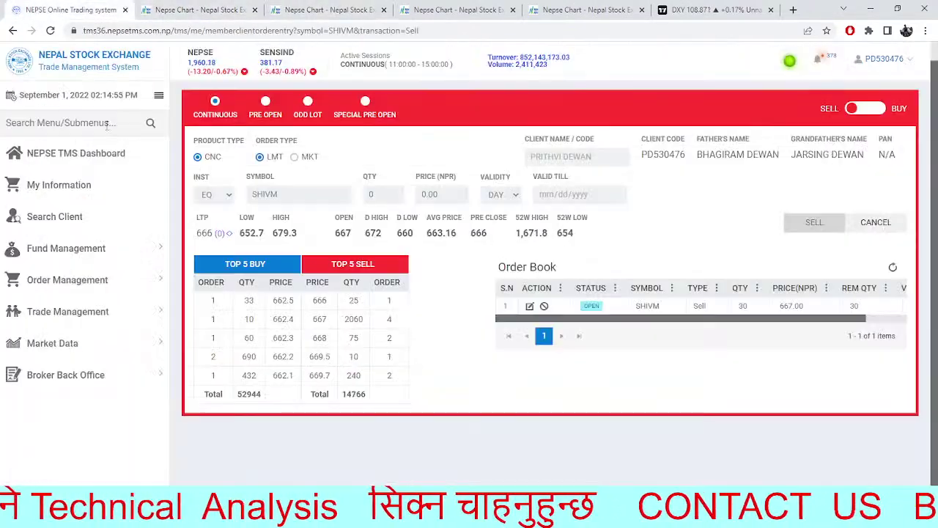
# Check the watchlist on the trading dashboard, look at the five-minute NEPSE chart again, and reload the dashboard.
pyautogui.click(99, 151)
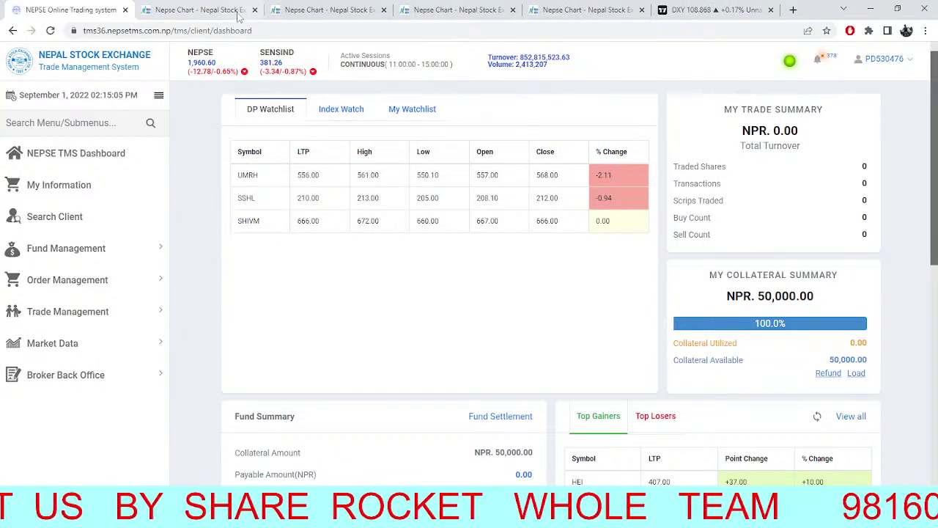
pyautogui.click(198, 9)
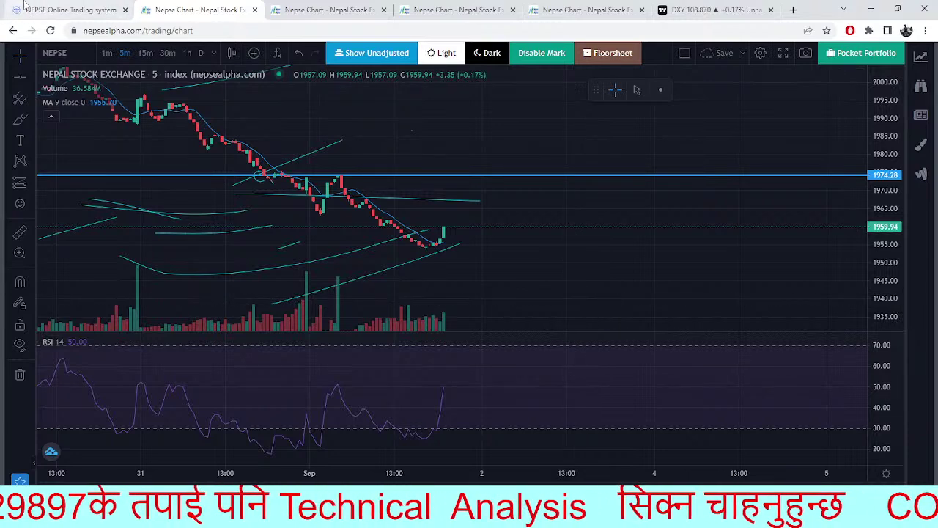
pyautogui.click(55, 7)
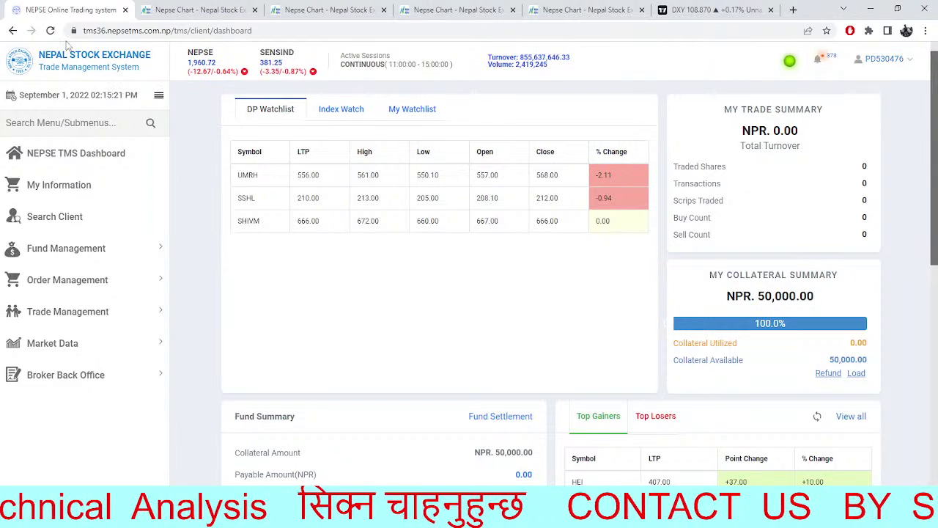
pyautogui.click(49, 30)
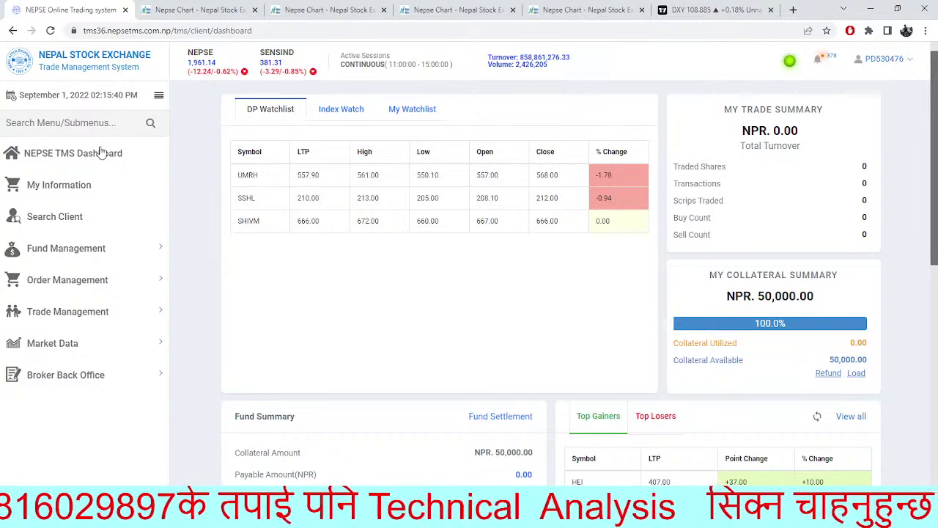
# Reopen SHIVM's market depth and bring up its sell order entry with the order book.
pyautogui.click(122, 343)
pyautogui.click(119, 410)
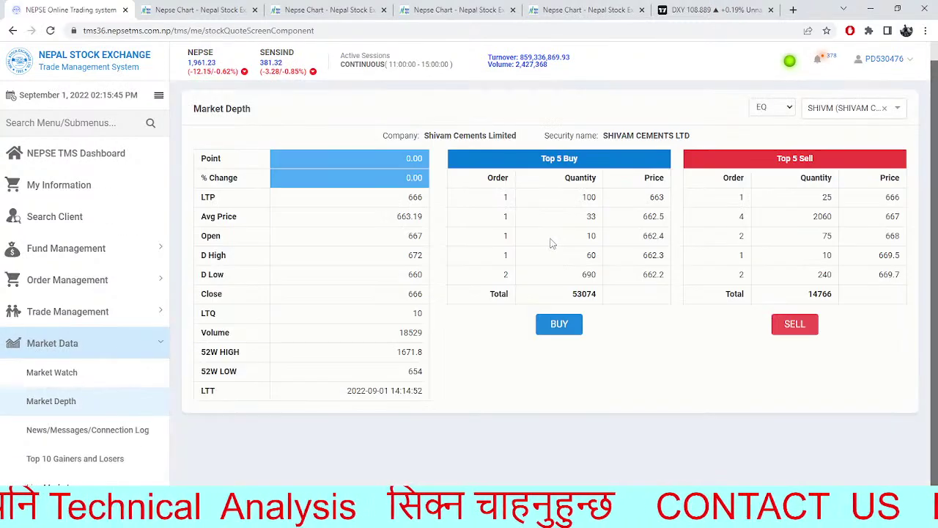
pyautogui.click(795, 323)
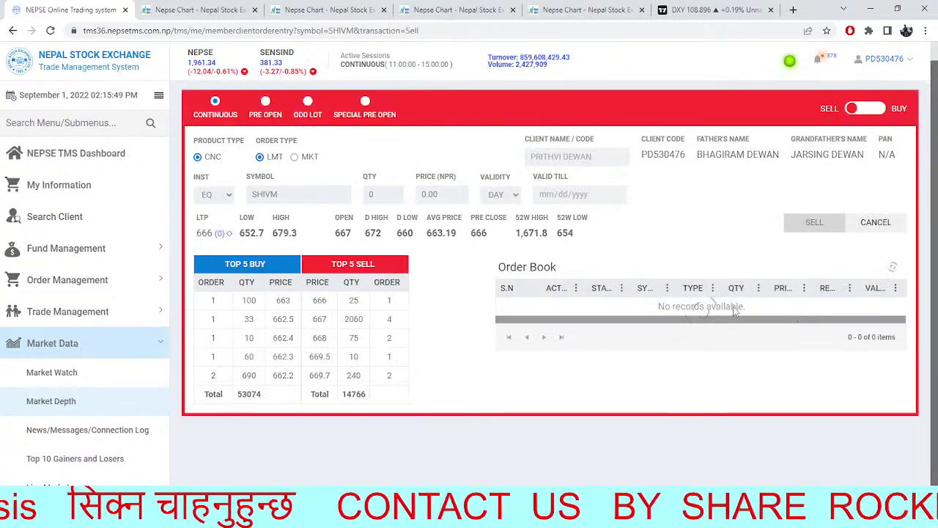
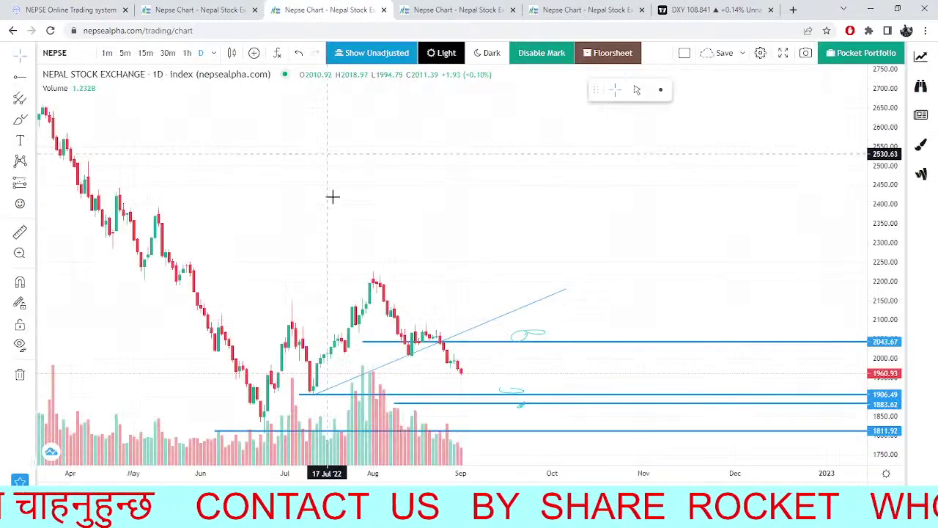
# Review the latest rebound, moving average and RSI on the five-minute NEPSE chart, and recheck SHIVM's live order entry page.
pyautogui.click(167, 9)
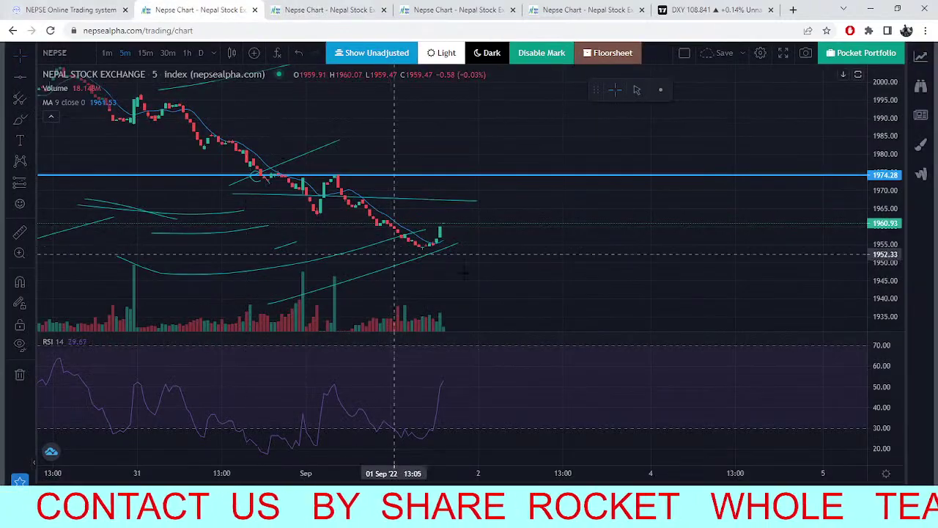
pyautogui.moveTo(497, 268); pyautogui.dragTo(567, 303)
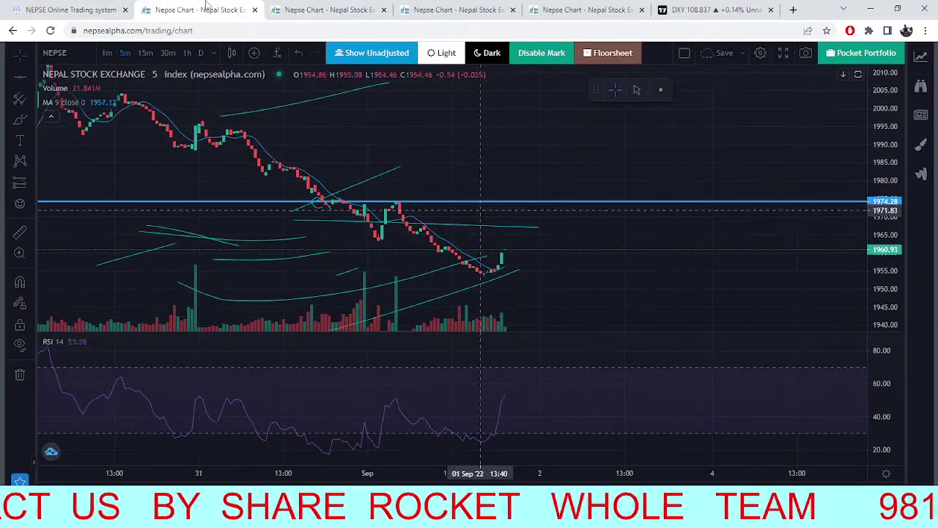
pyautogui.click(107, 8)
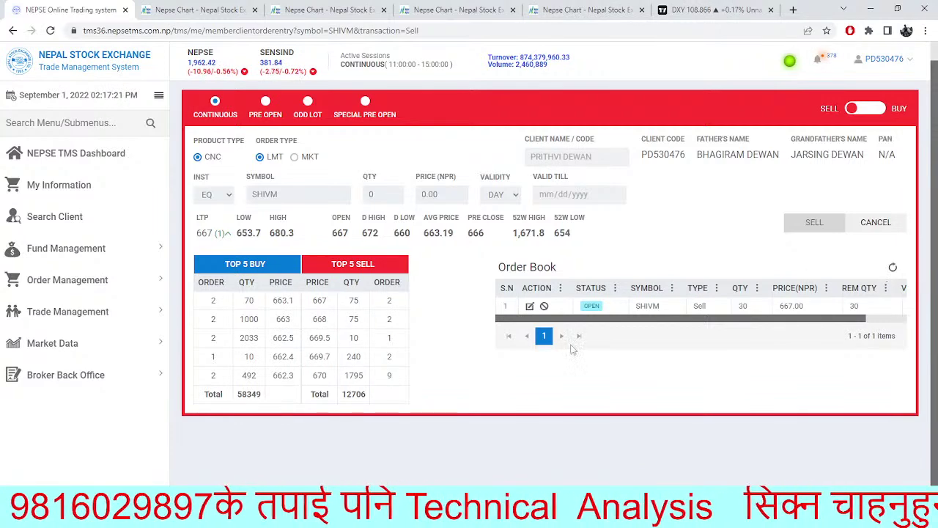
# Try to cancel the open SHIVM sell order for 30 shares at 667.00 in the order book.
pyautogui.click(548, 309)
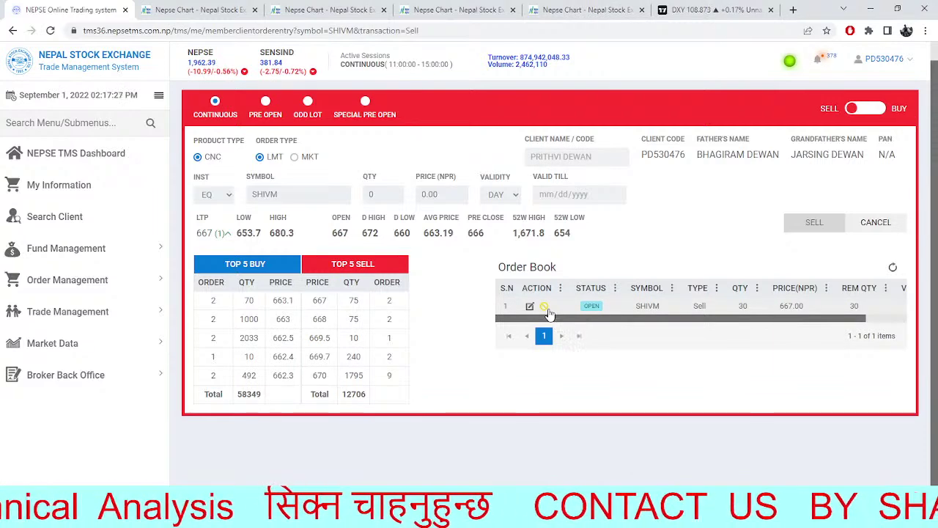
pyautogui.click(491, 315)
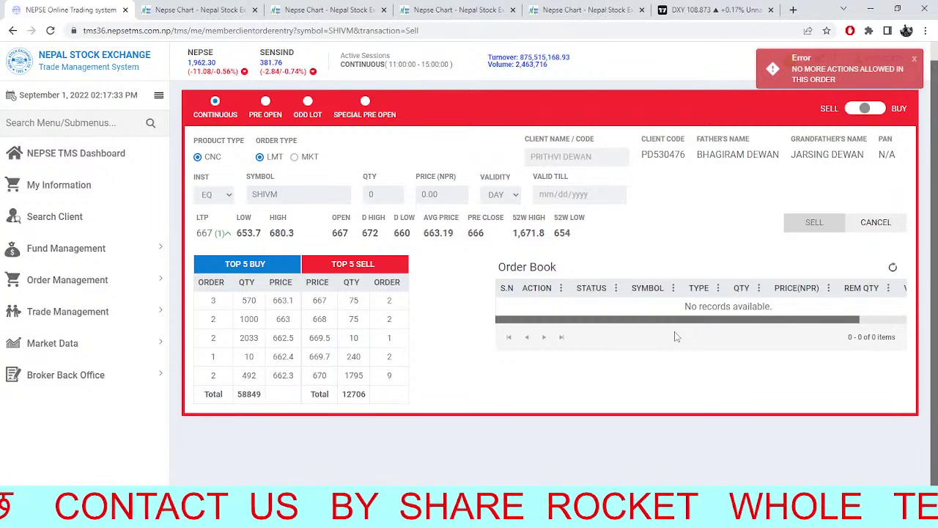
# Open the daily order book from the dashboard and review the completed SHIVM orders across to their order times.
pyautogui.click(115, 153)
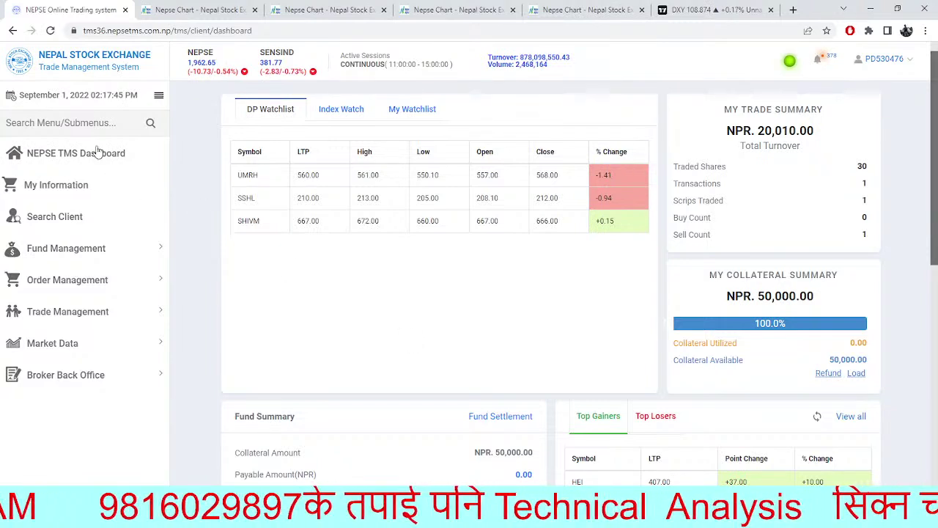
pyautogui.click(110, 286)
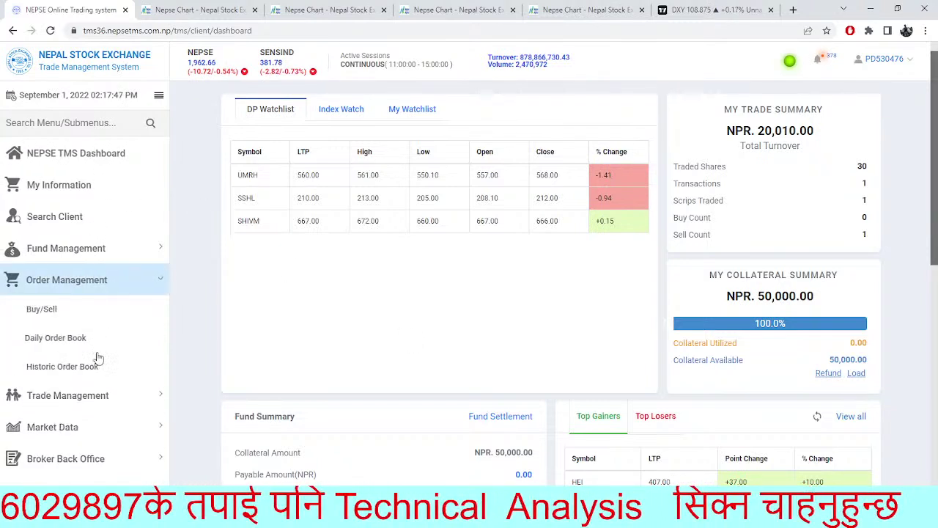
pyautogui.click(57, 338)
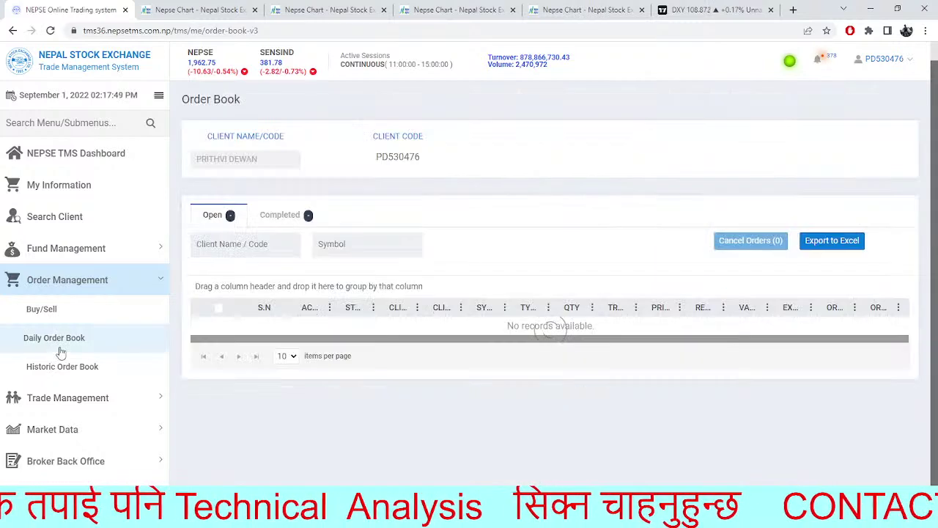
pyautogui.click(267, 213)
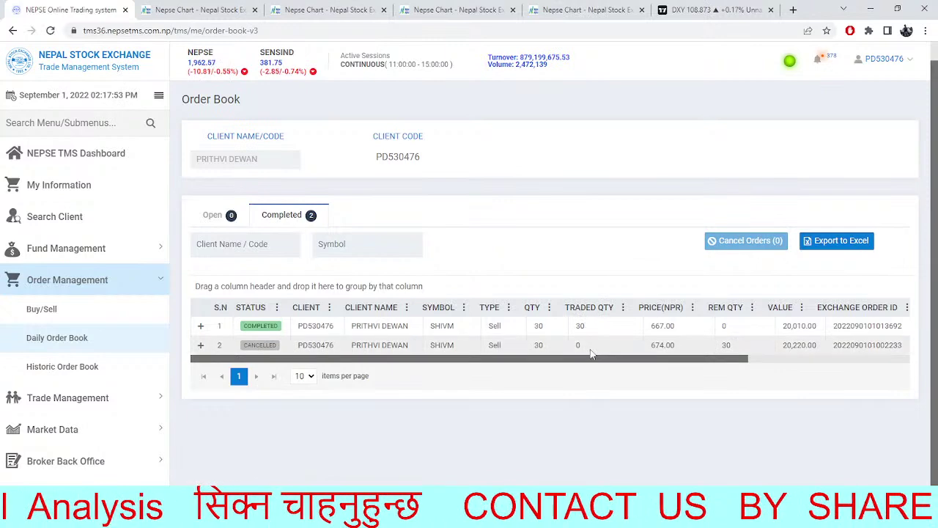
pyautogui.moveTo(591, 359); pyautogui.dragTo(858, 360)
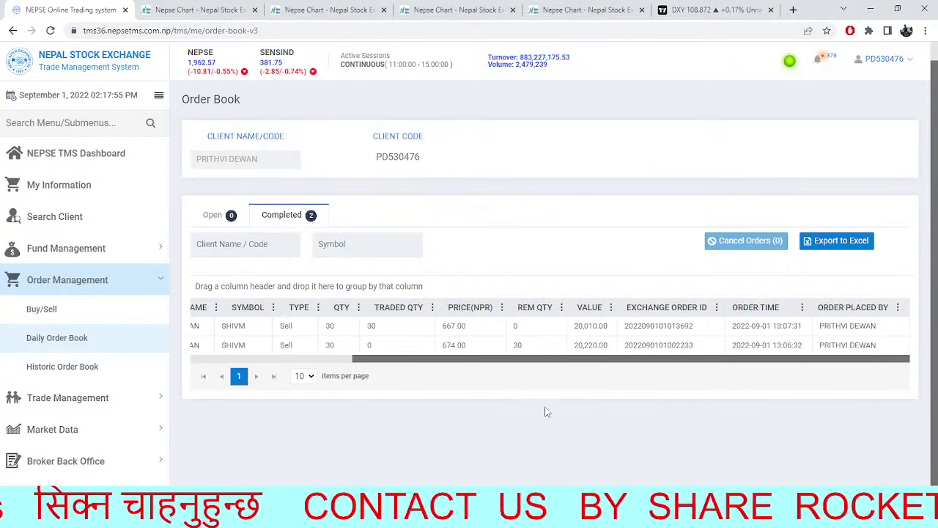
# Glance at the daily and five-minute NEPSE charts, and return from the order book to the trading dashboard.
pyautogui.click(290, 7)
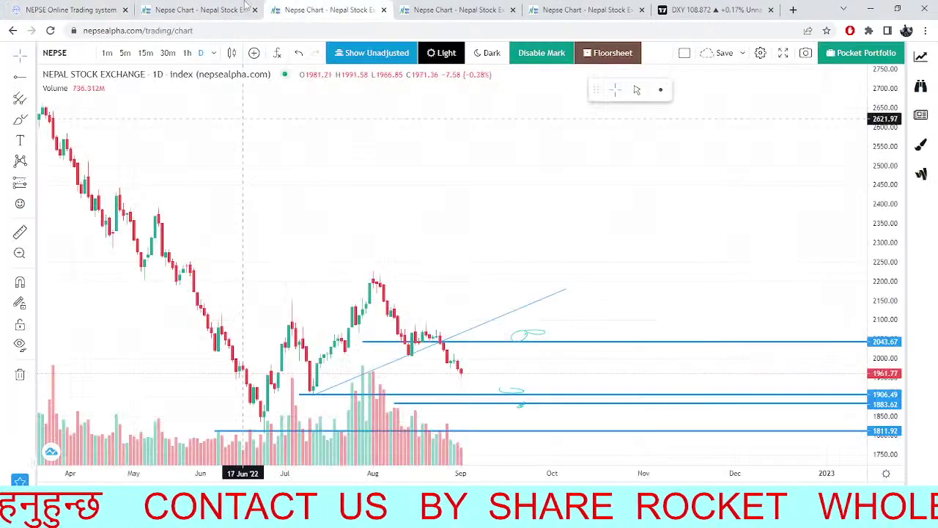
pyautogui.click(232, 9)
pyautogui.click(72, 9)
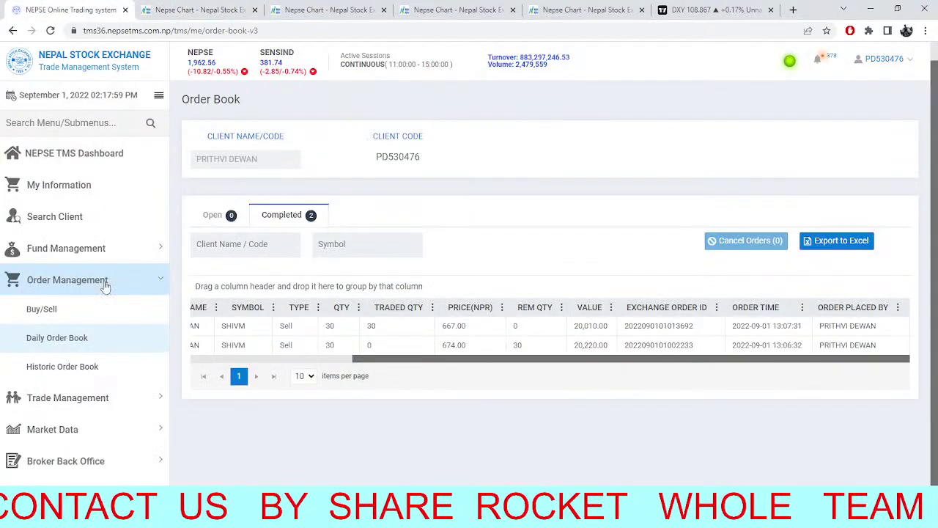
pyautogui.click(95, 155)
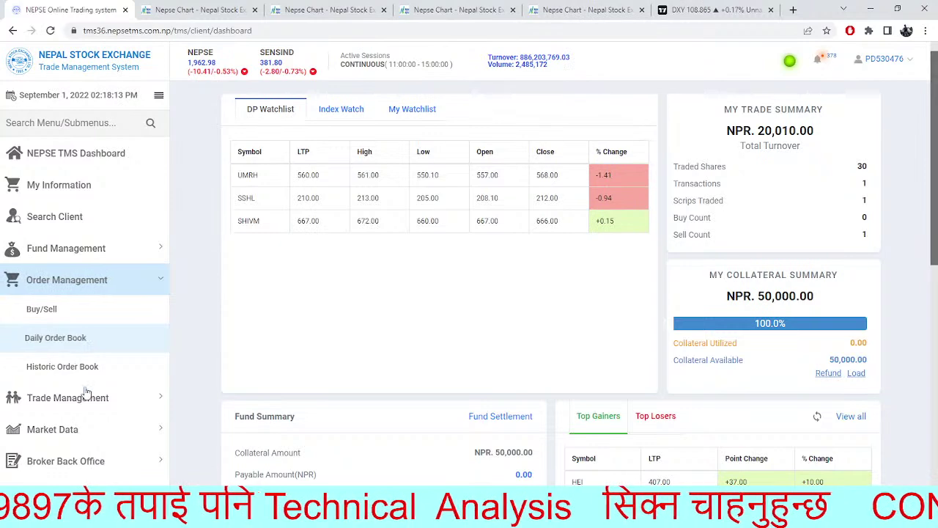
# Replace the HIDCL chart with UMRH's daily chart and review its price history back to December.
pyautogui.click(454, 9)
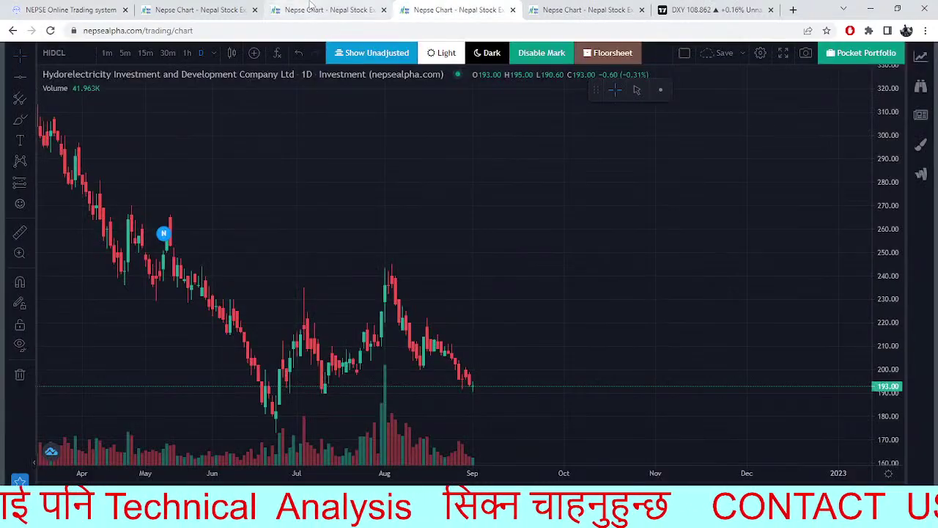
pyautogui.click(73, 60)
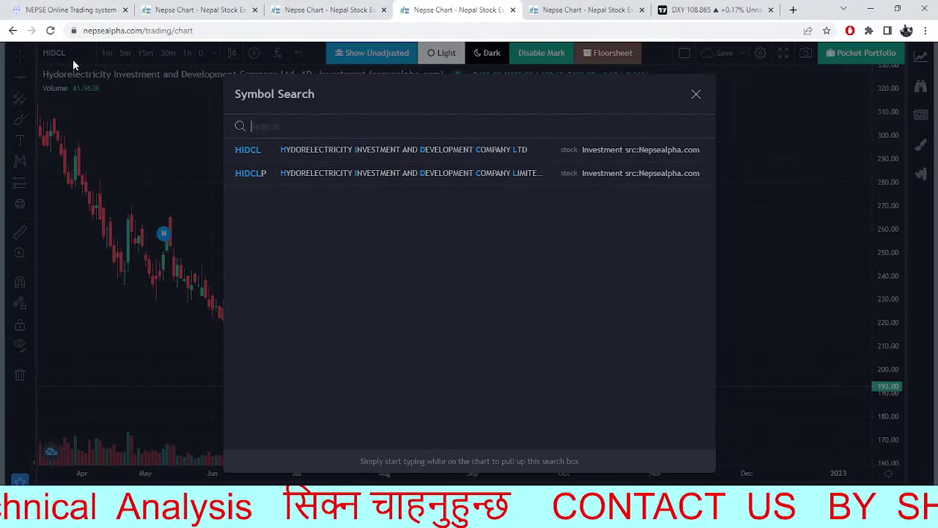
pyautogui.write('UMRH')
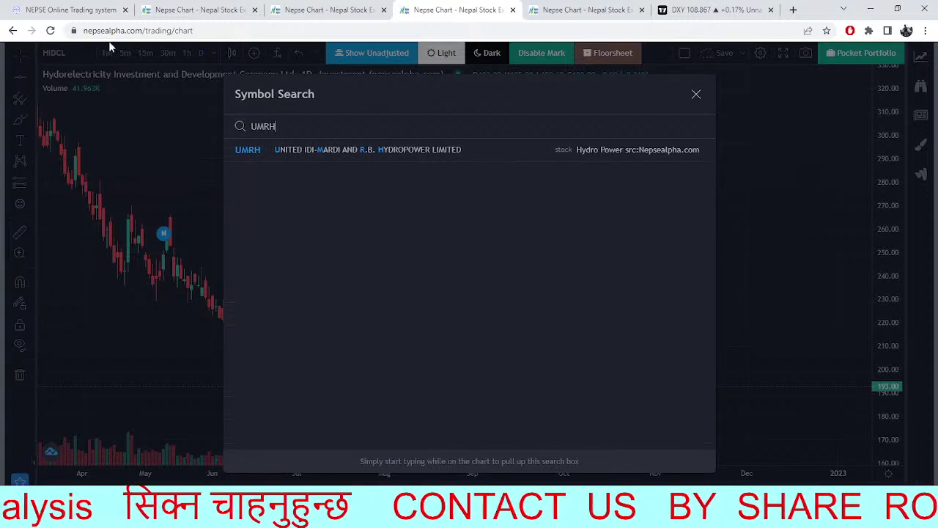
pyautogui.click(295, 148)
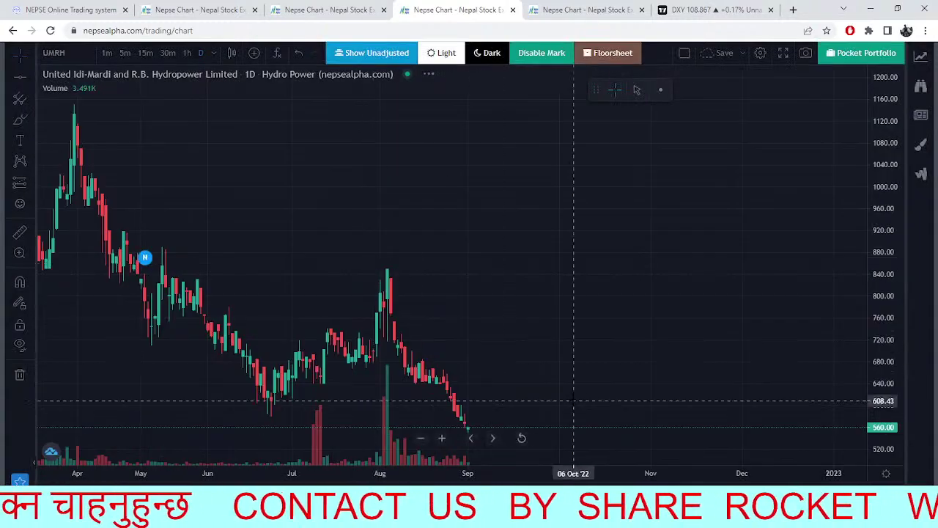
pyautogui.hscroll(-8, 670, 310)
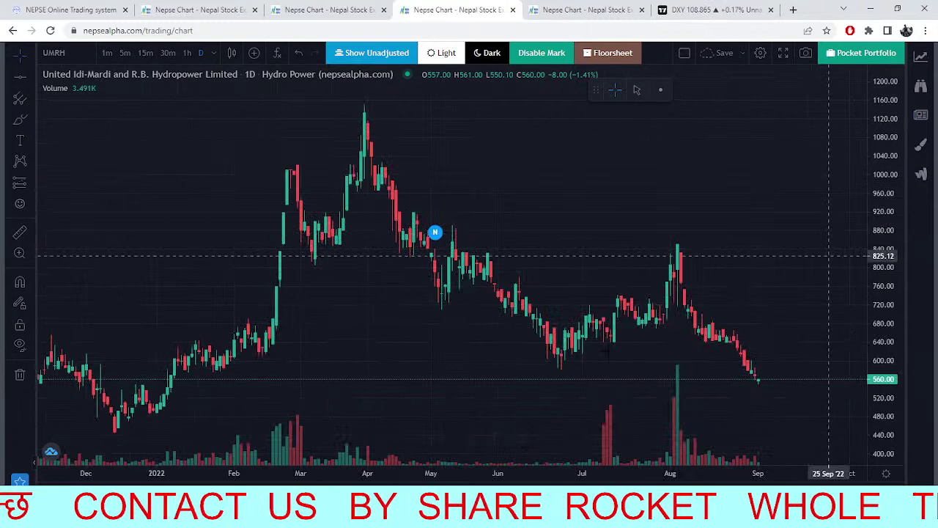
pyautogui.hscroll(8, 579, 359)
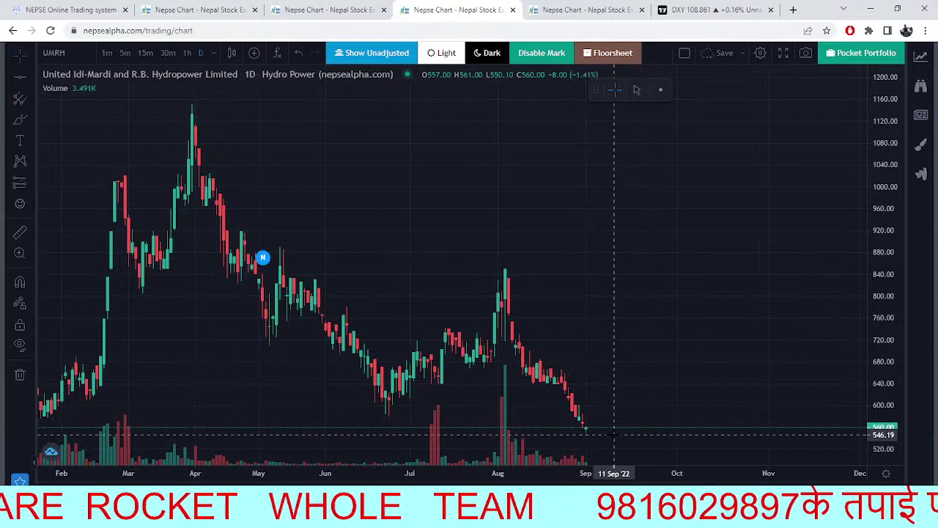
# Compare the daily NEPSE chart with the latest candles on the five-minute one, and check the dashboard watchlist.
pyautogui.click(346, 9)
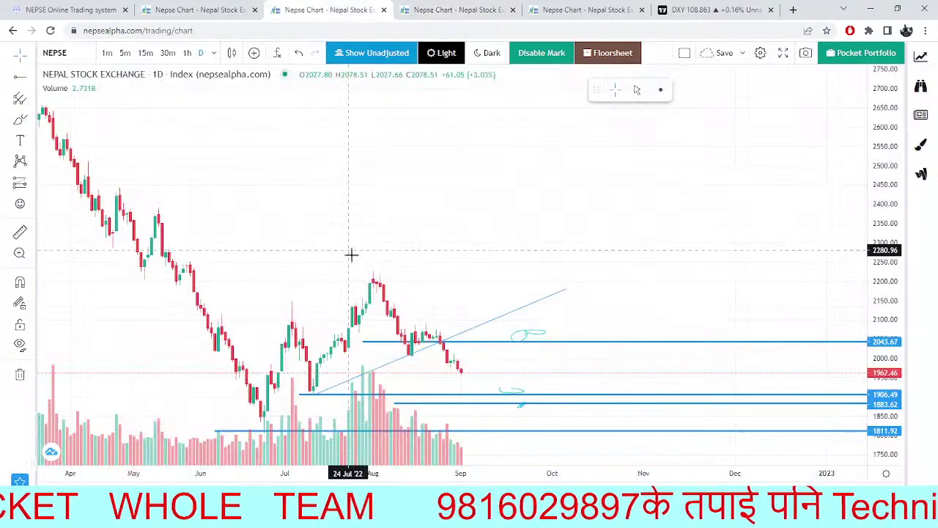
pyautogui.click(179, 7)
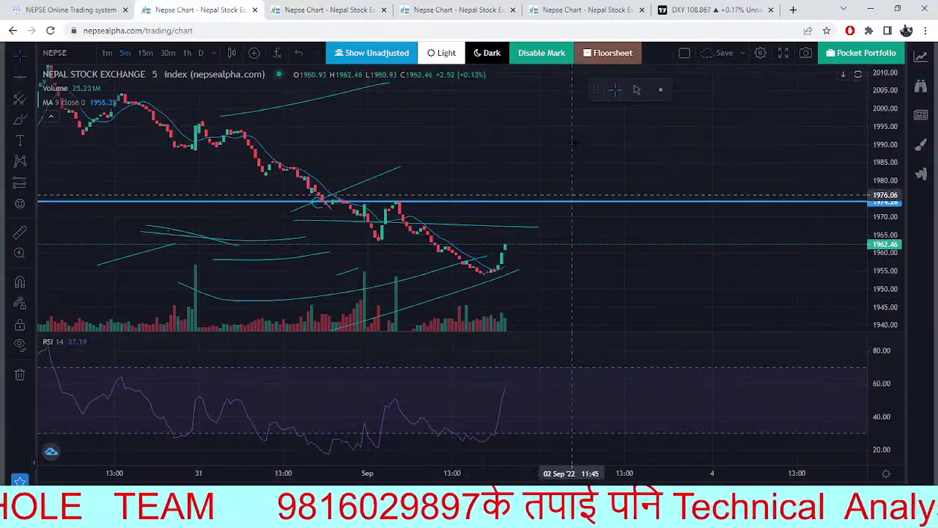
pyautogui.moveTo(507, 202); pyautogui.dragTo(394, 121)
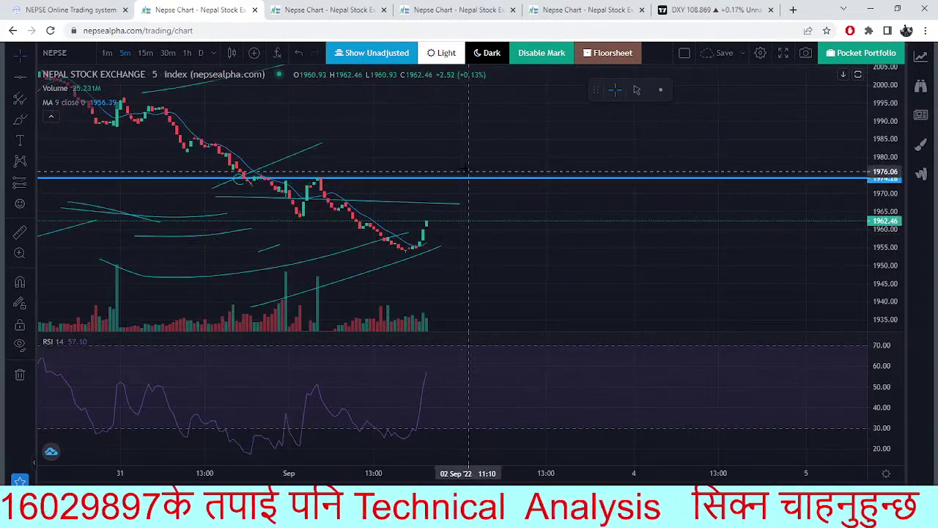
pyautogui.click(95, 8)
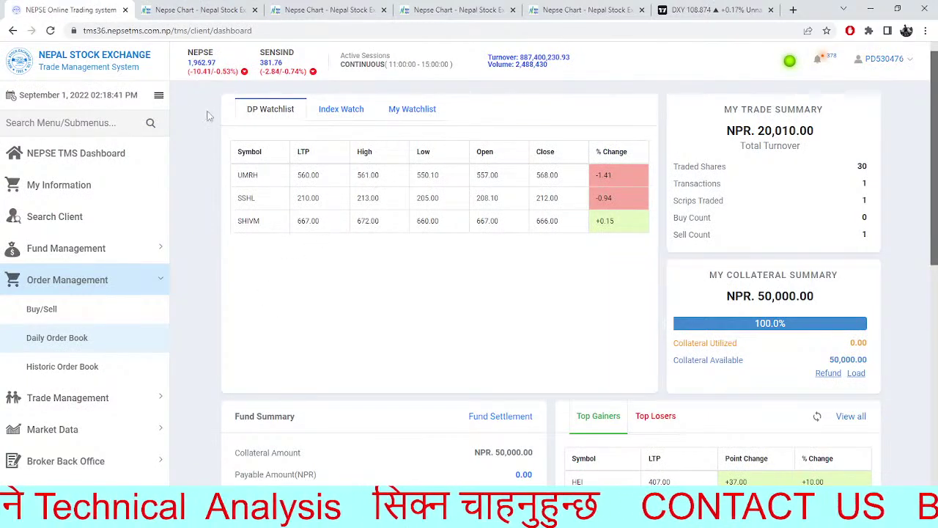
# Examine the five-minute NEPSE rebound below the 1974.28 line, check the daily support lines, and reload the trading dashboard.
pyautogui.click(207, 8)
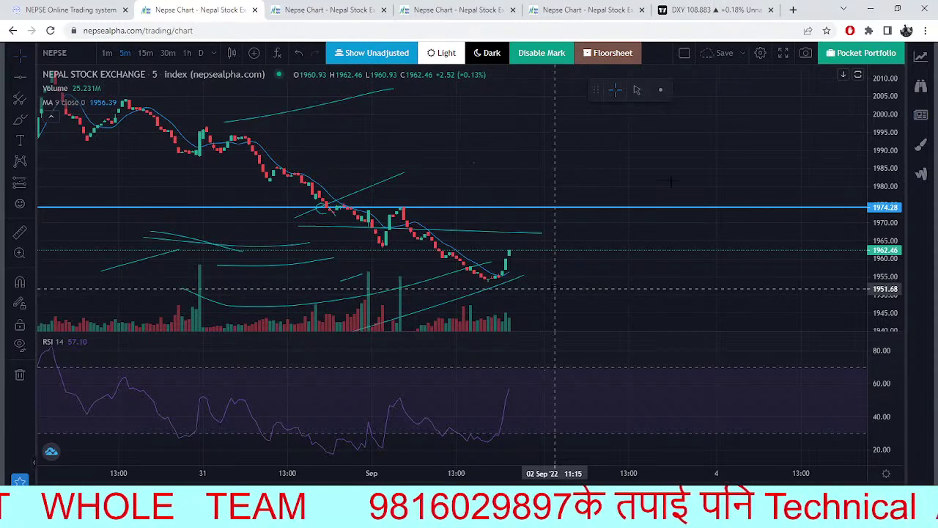
pyautogui.moveTo(643, 287); pyautogui.dragTo(682, 272)
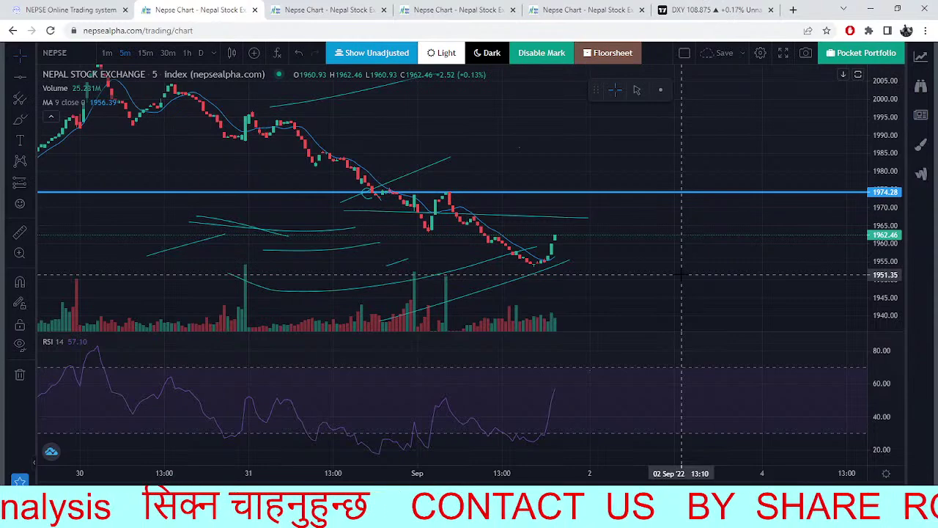
pyautogui.moveTo(682, 275); pyautogui.dragTo(672, 327)
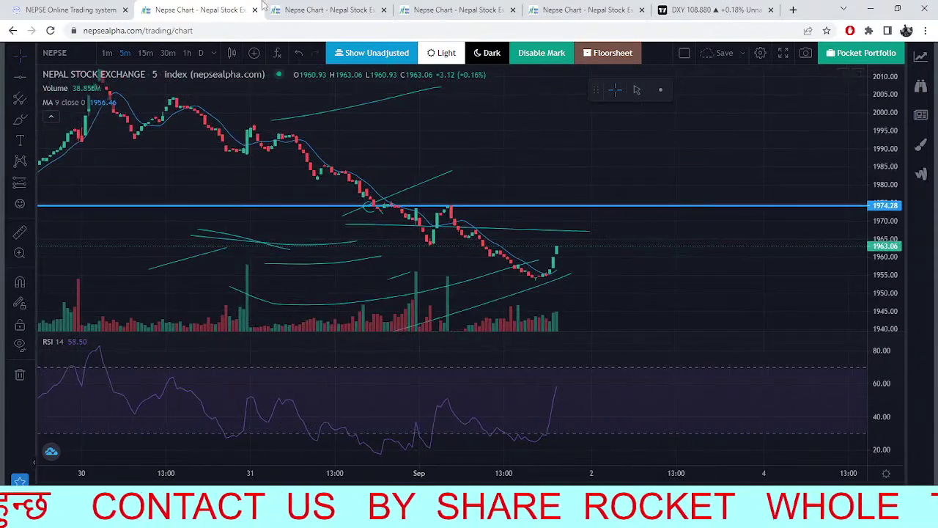
pyautogui.click(330, 10)
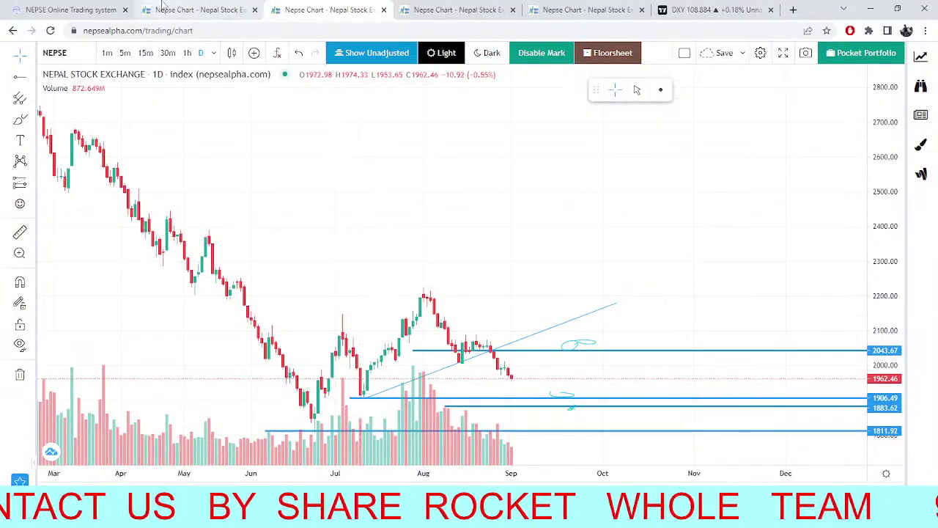
pyautogui.click(198, 10)
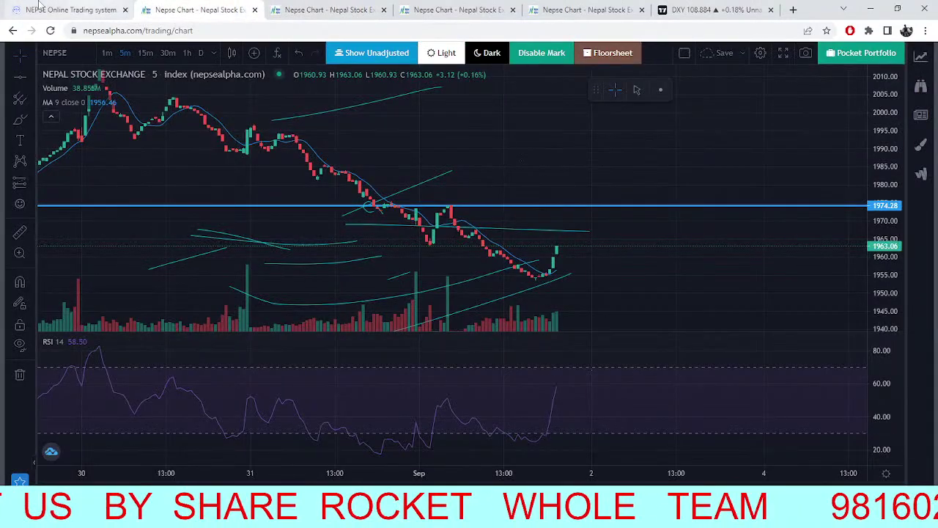
pyautogui.click(66, 9)
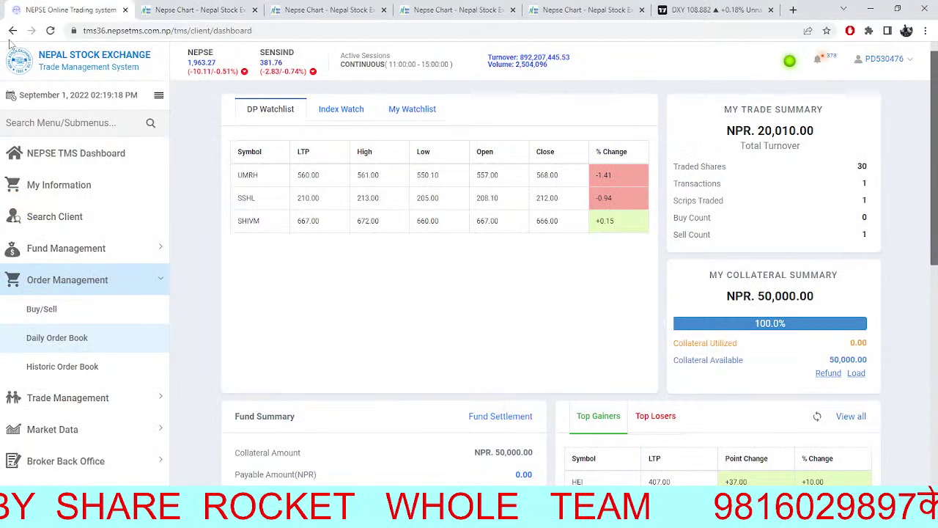
pyautogui.click(49, 34)
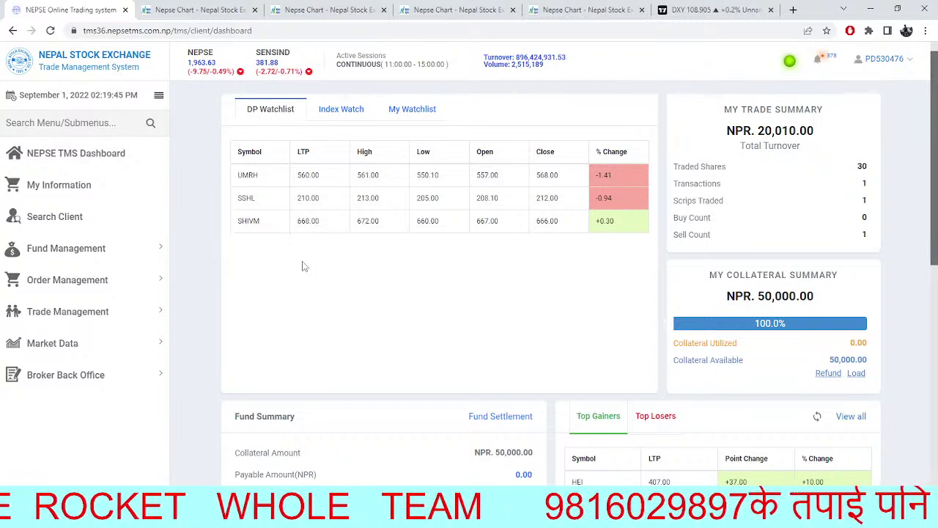
# Expand the market data options on the dashboard, and recheck the five-minute and daily NEPSE charts against the live index.
pyautogui.click(80, 343)
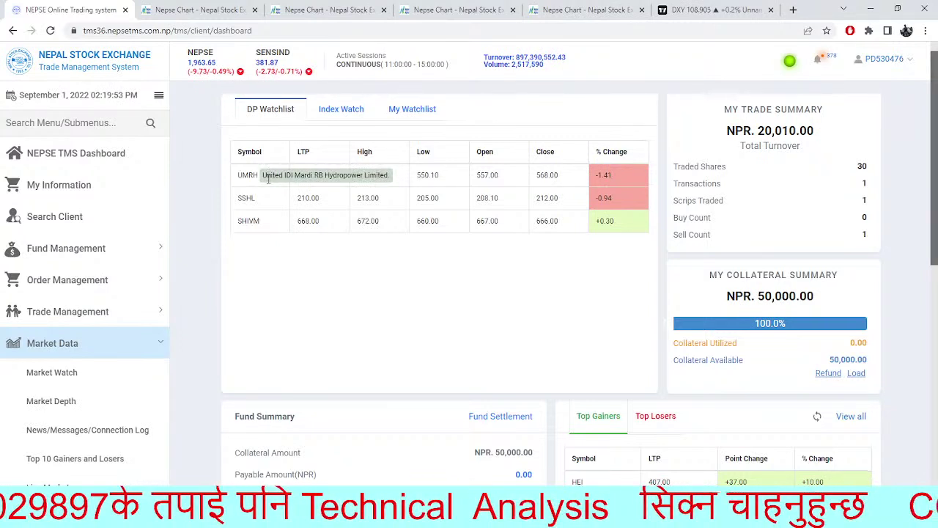
pyautogui.click(192, 10)
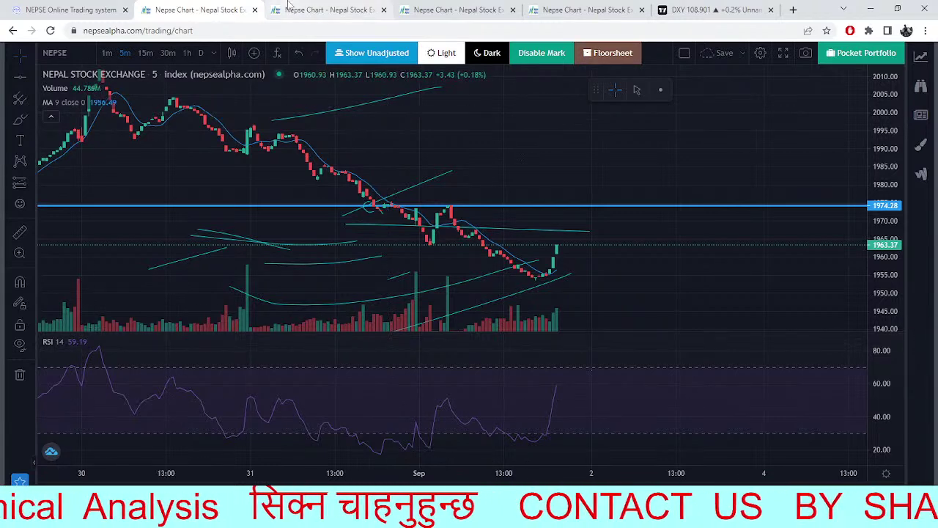
pyautogui.click(323, 9)
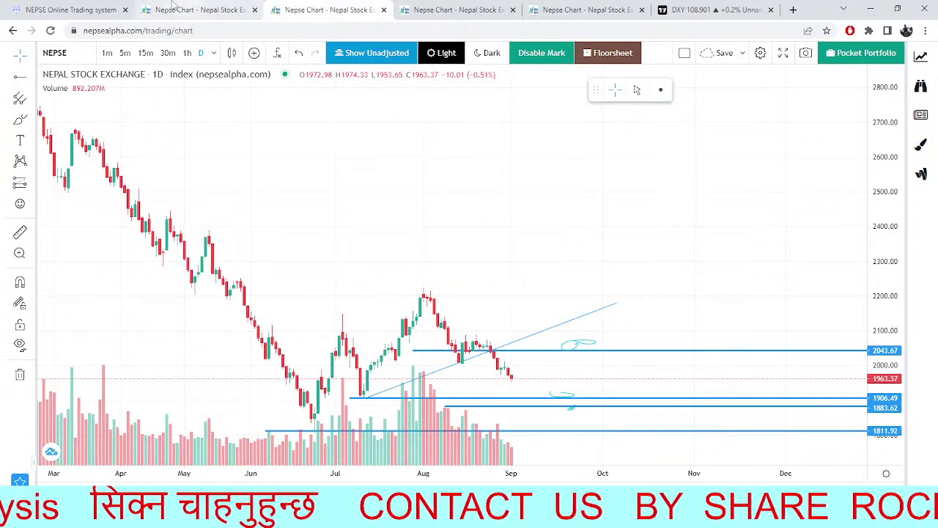
pyautogui.click(174, 8)
pyautogui.click(59, 9)
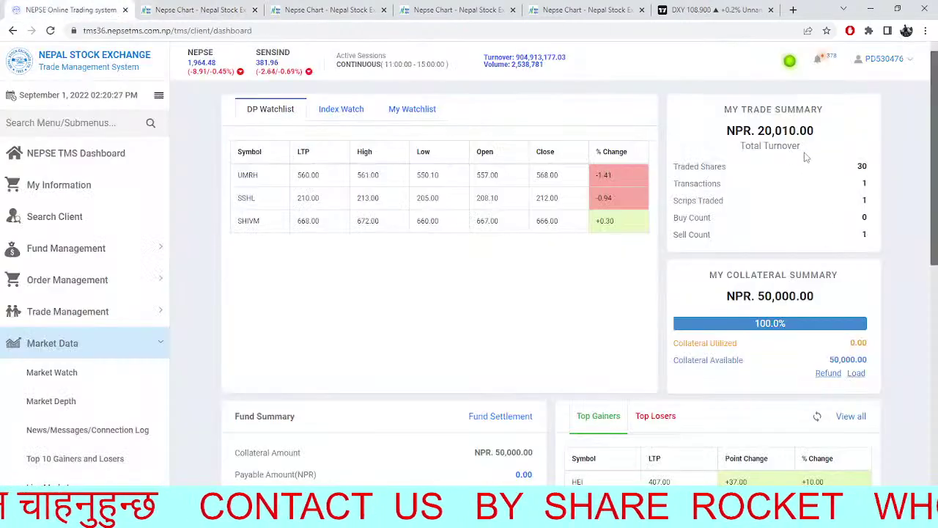
# Highlight the total turnover and traded shares figures in the dashboard's trade summary.
pyautogui.moveTo(815, 136); pyautogui.dragTo(706, 136)
pyautogui.moveTo(760, 169)
pyautogui.mouseDown()
pyautogui.moveTo(804, 164)
pyautogui.moveTo(799, 147)
pyautogui.moveTo(745, 178)
pyautogui.mouseUp()
pyautogui.click(724, 149)
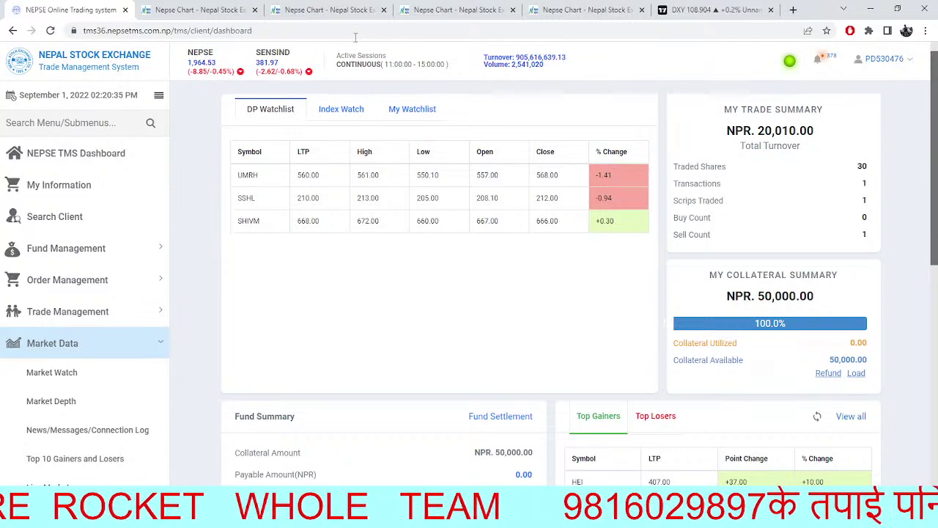
# Review the five-minute NEPSE chart's newest candle and RSI once more, and return to the trading dashboard.
pyautogui.click(192, 10)
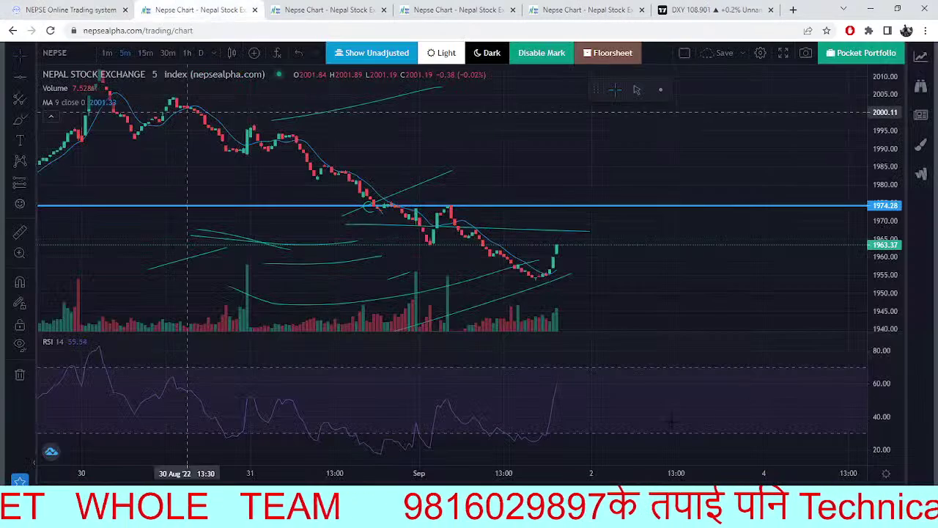
pyautogui.moveTo(825, 296); pyautogui.dragTo(829, 311)
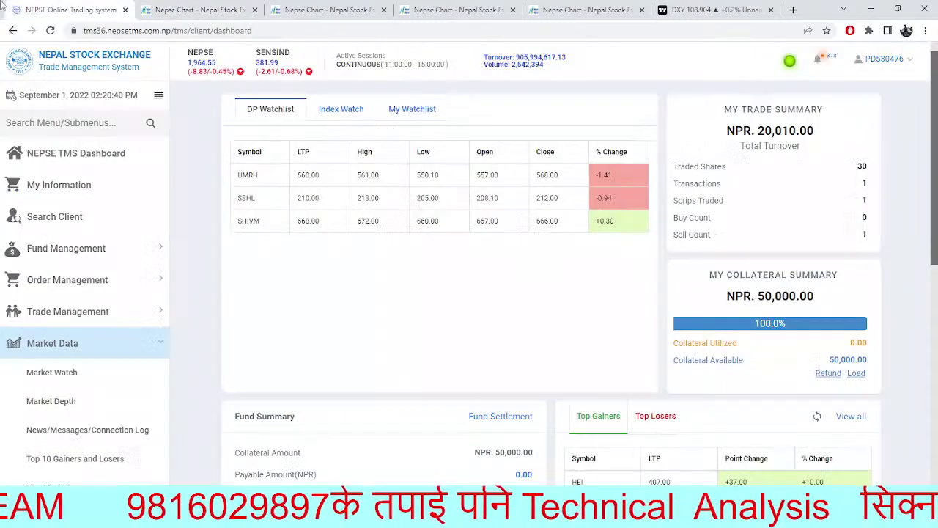
pyautogui.click(71, 10)
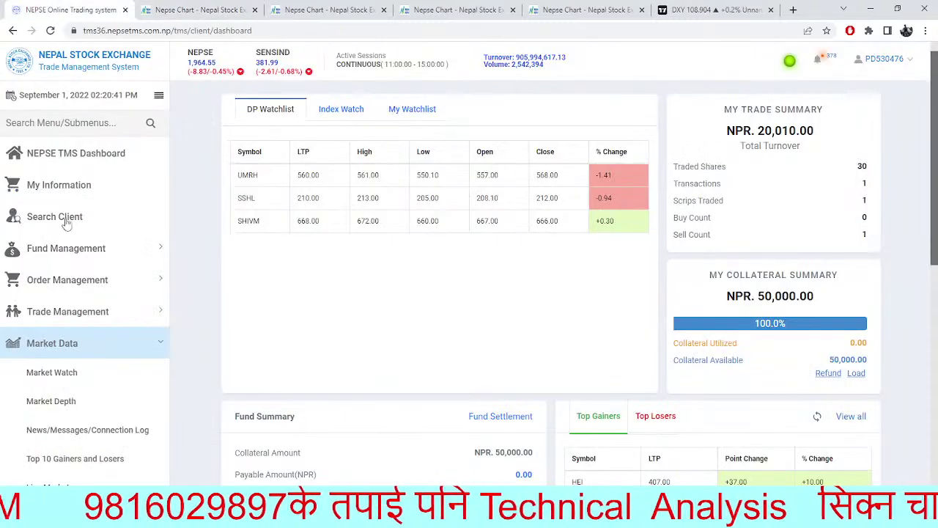
# Highlight the watchlist's UMRH and SSHL entries, and review the daily NEPSE and UMRH charts.
pyautogui.moveTo(282, 195); pyautogui.dragTo(214, 159)
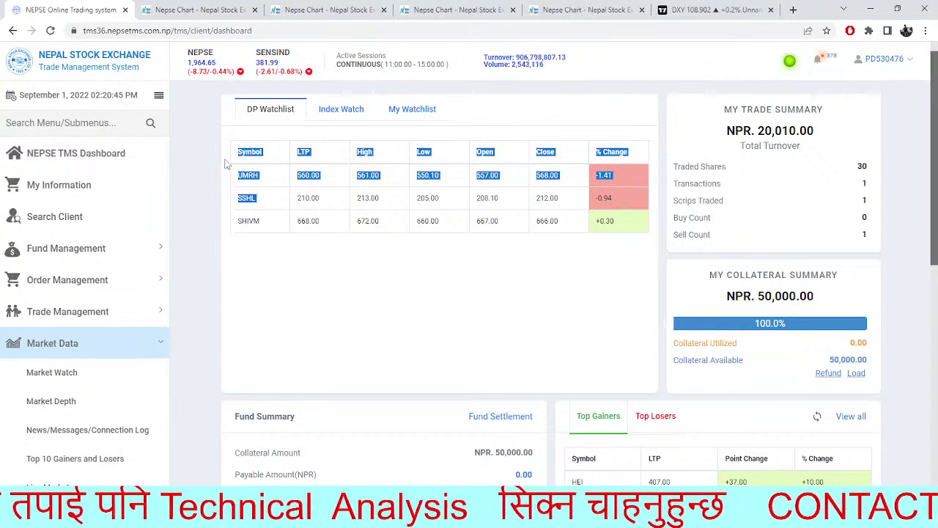
pyautogui.click(301, 272)
pyautogui.click(330, 10)
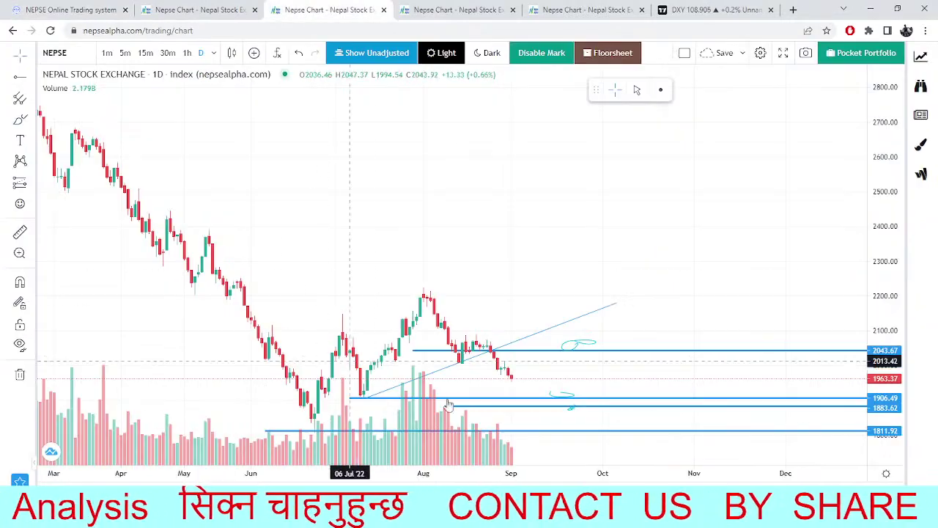
pyautogui.click(458, 10)
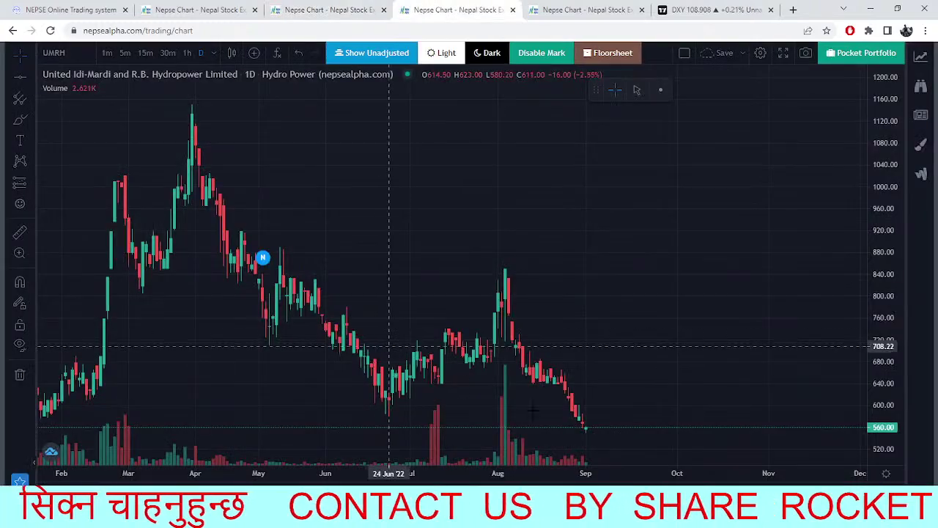
pyautogui.moveTo(386, 343); pyautogui.dragTo(342, 308)
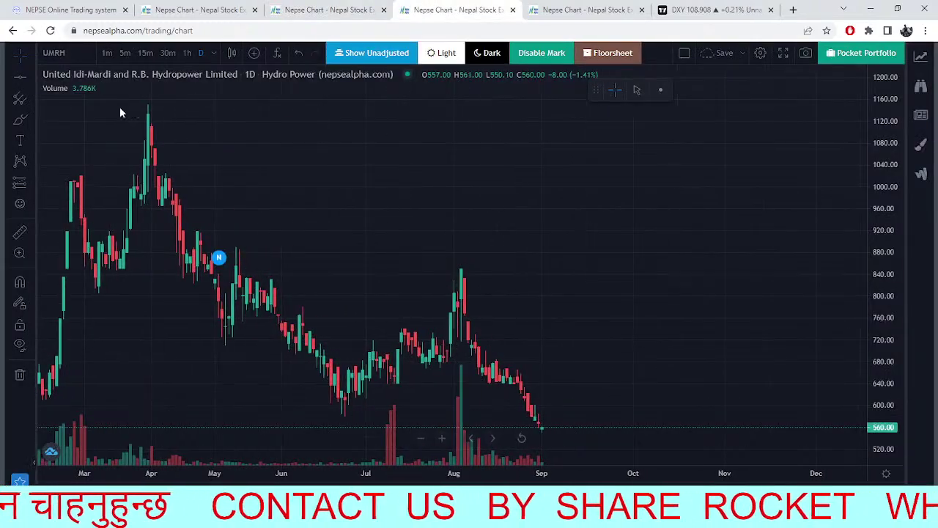
# Replace UMRH with SHIVM (Shivam Cements) on the daily chart and enlarge its recent price action.
pyautogui.click(59, 53)
pyautogui.write('SHIVAM')
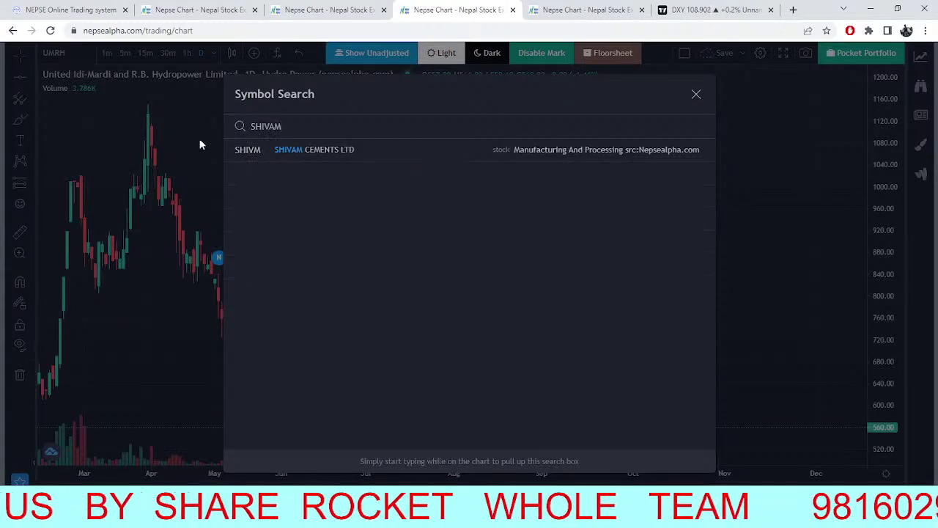
pyautogui.click(286, 151)
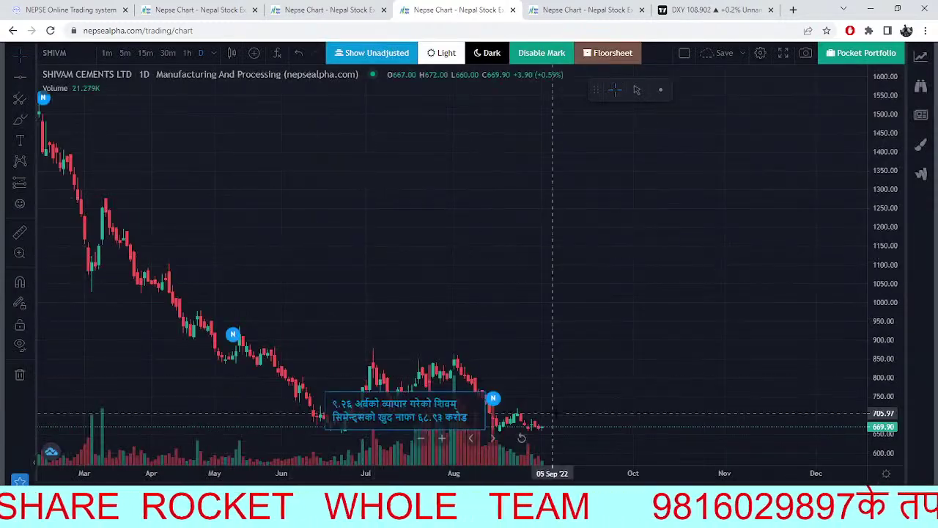
pyautogui.moveTo(469, 306)
pyautogui.mouseDown()
pyautogui.moveTo(484, 311)
pyautogui.moveTo(467, 306)
pyautogui.mouseUp()
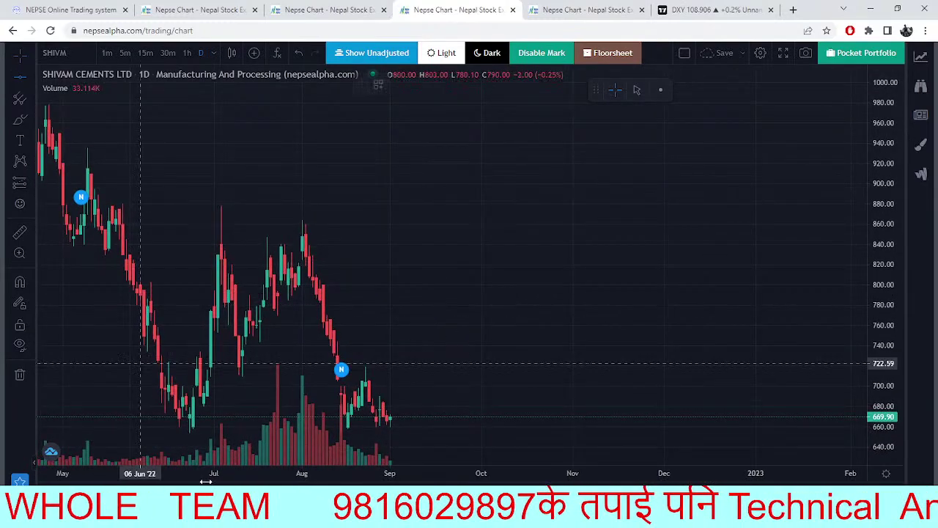
# Draw a horizontal support line beneath the SHIVM lows and adjust it to about 652.47.
pyautogui.click(161, 431)
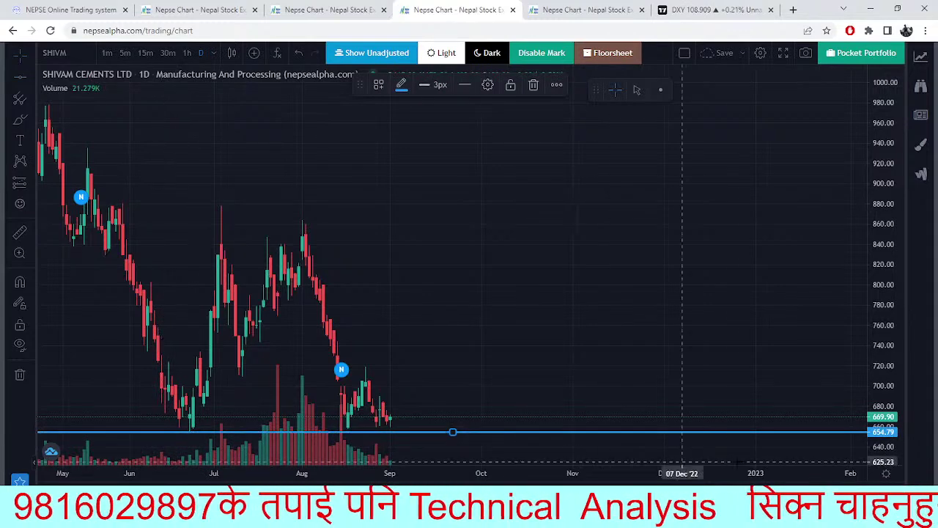
pyautogui.moveTo(610, 437); pyautogui.dragTo(616, 441)
pyautogui.click(616, 440)
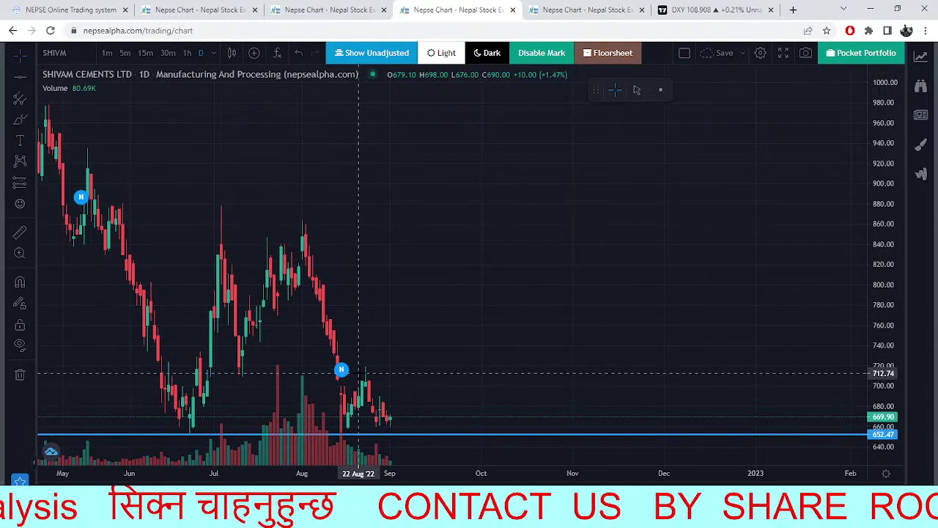
# Check the five-minute NEPSE chart and open the market depth for SHIVM on the trading site.
pyautogui.click(198, 10)
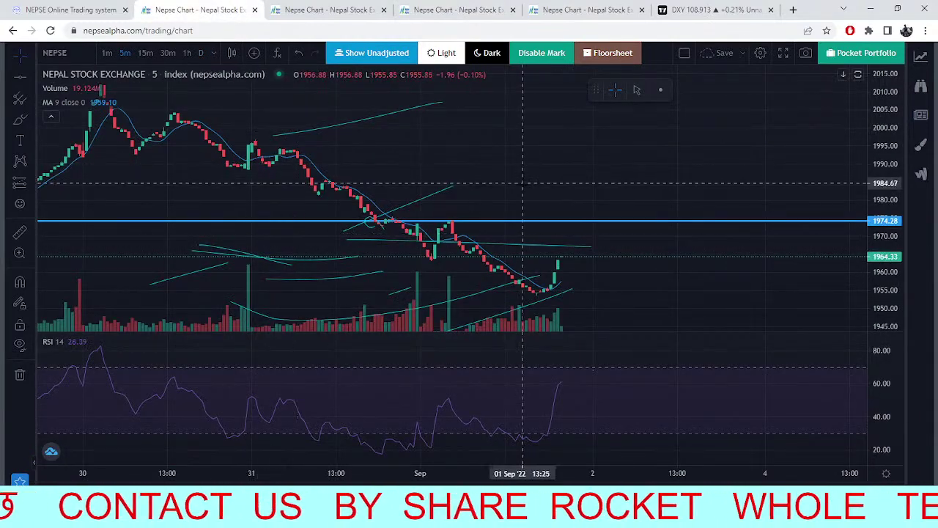
pyautogui.click(97, 6)
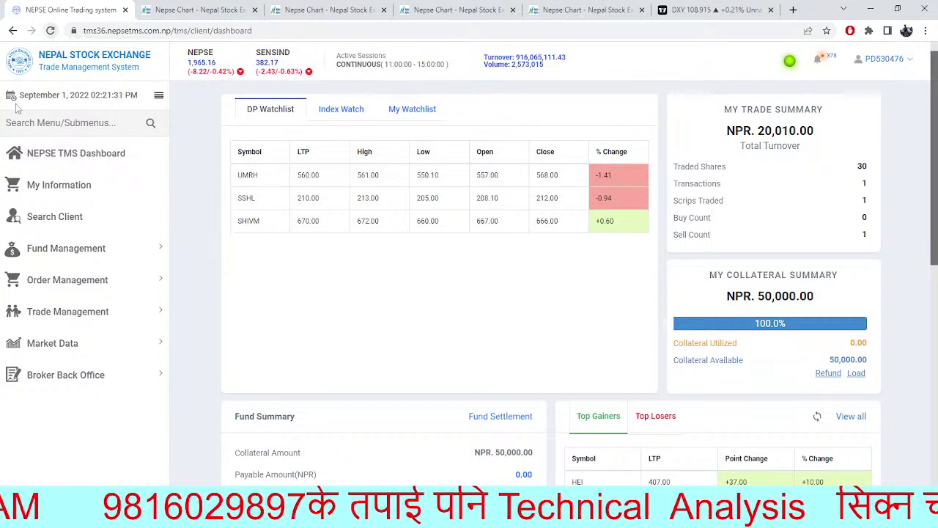
pyautogui.click(70, 343)
pyautogui.click(63, 402)
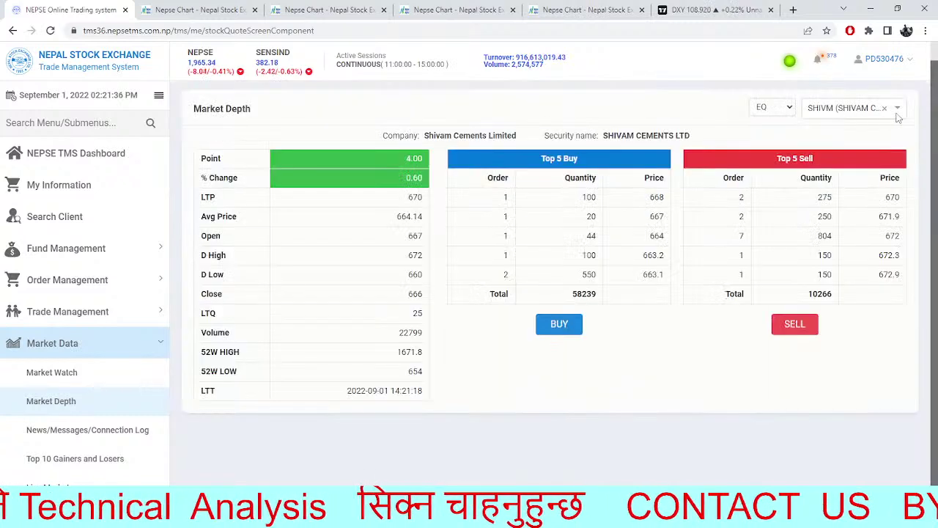
# Look up the market depth for SSHL (Shiva Shree Hydropower) in place of SHIVM.
pyautogui.click(885, 109)
pyautogui.write('ss')
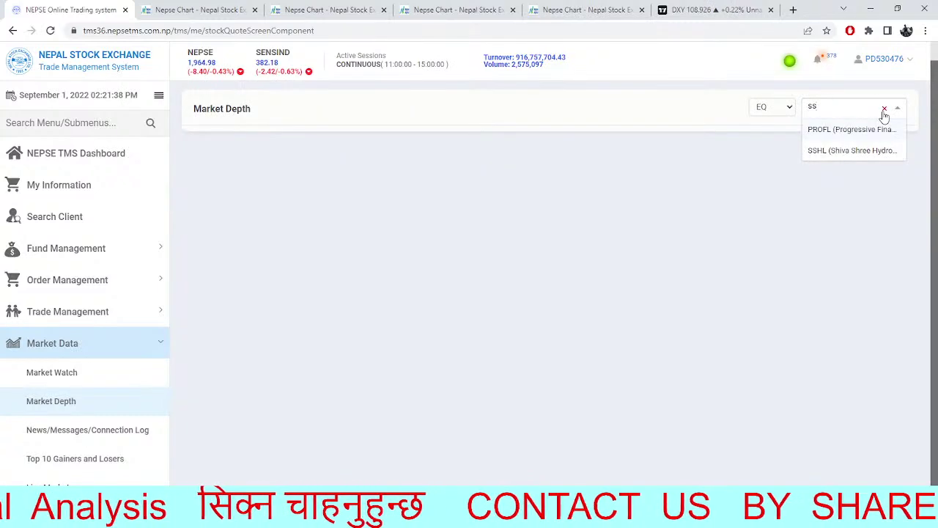
pyautogui.write('jh')
pyautogui.press('BackSpace')
pyautogui.press('BackSpace')
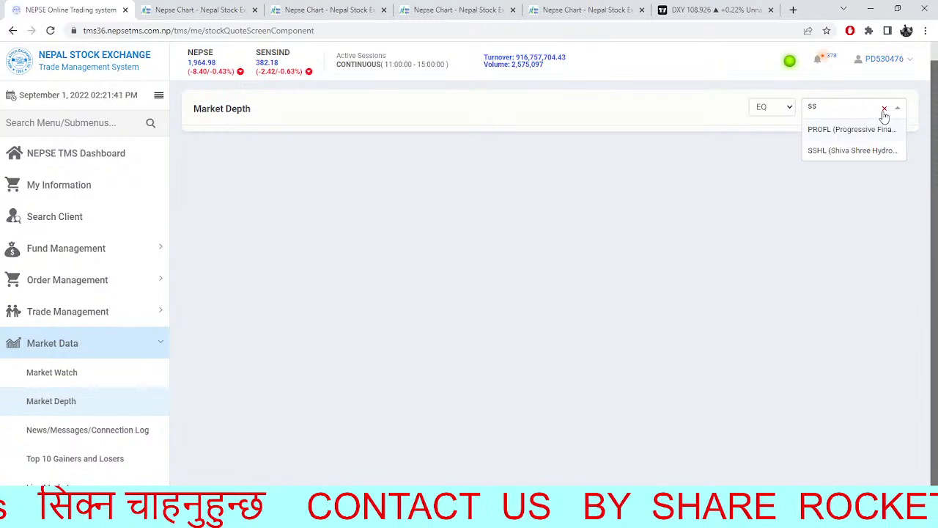
pyautogui.click(871, 152)
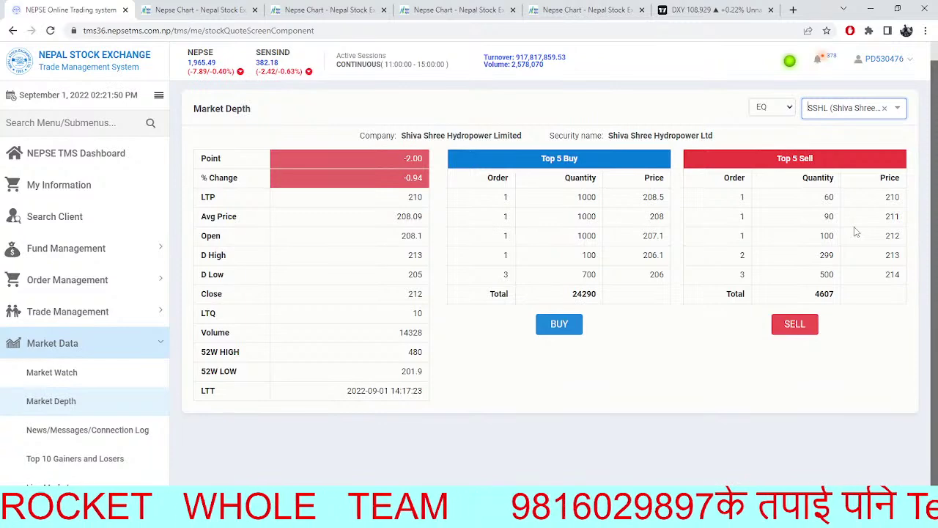
# Review the five-minute and daily NEPSE charts, the SHIVM support line and the MHNL pivot levels.
pyautogui.click(246, 9)
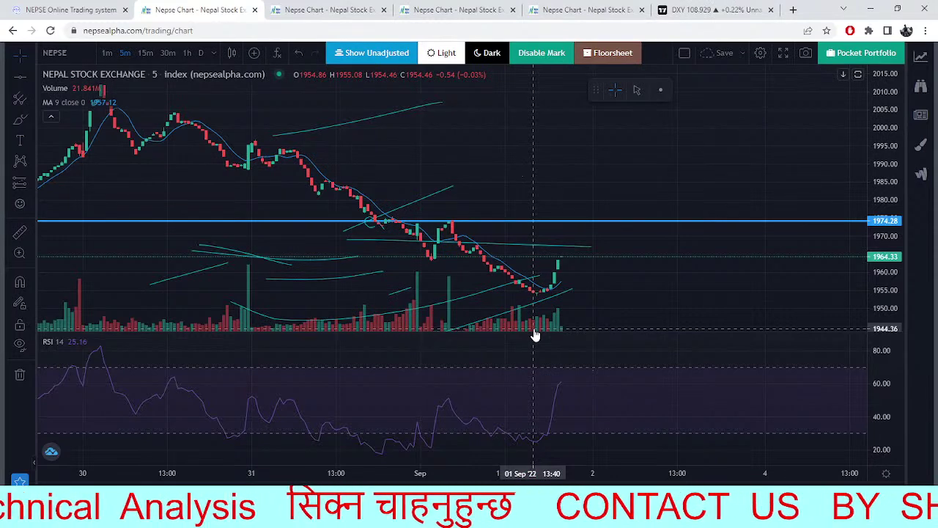
pyautogui.click(329, 10)
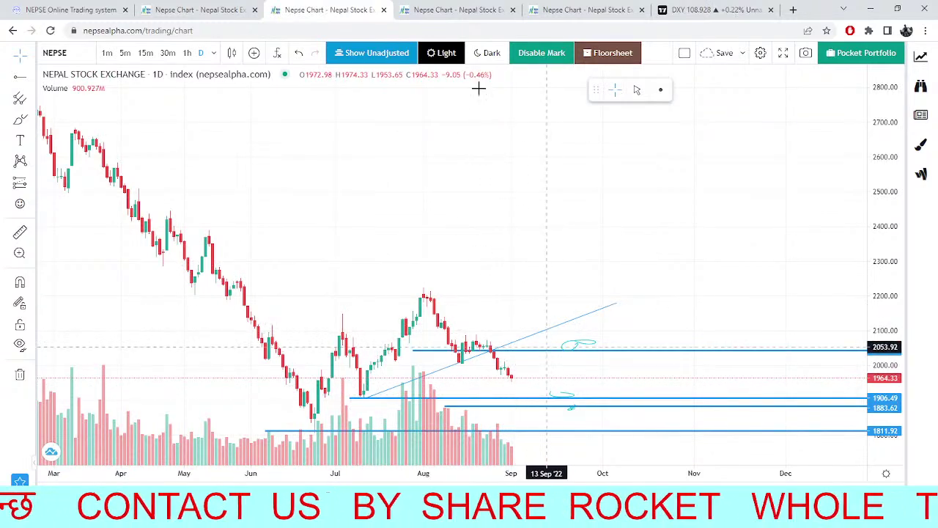
pyautogui.click(444, 6)
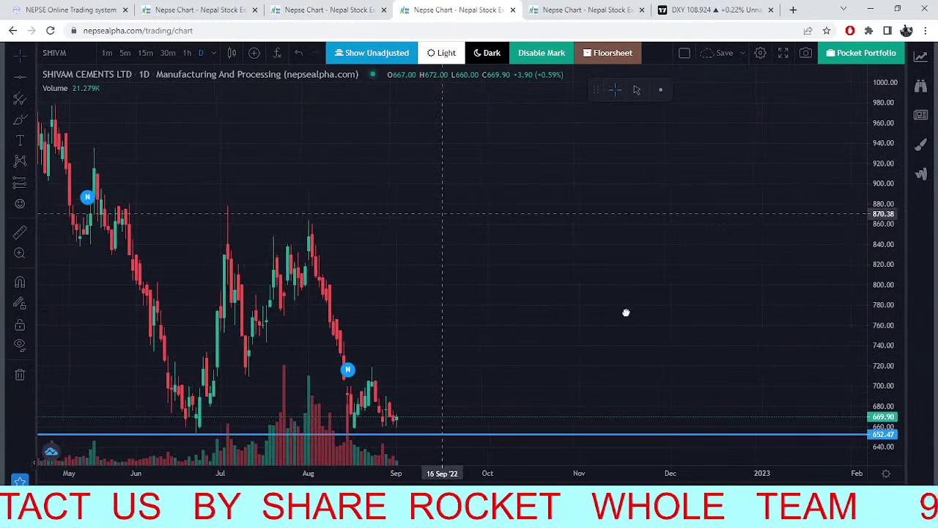
pyautogui.click(618, 6)
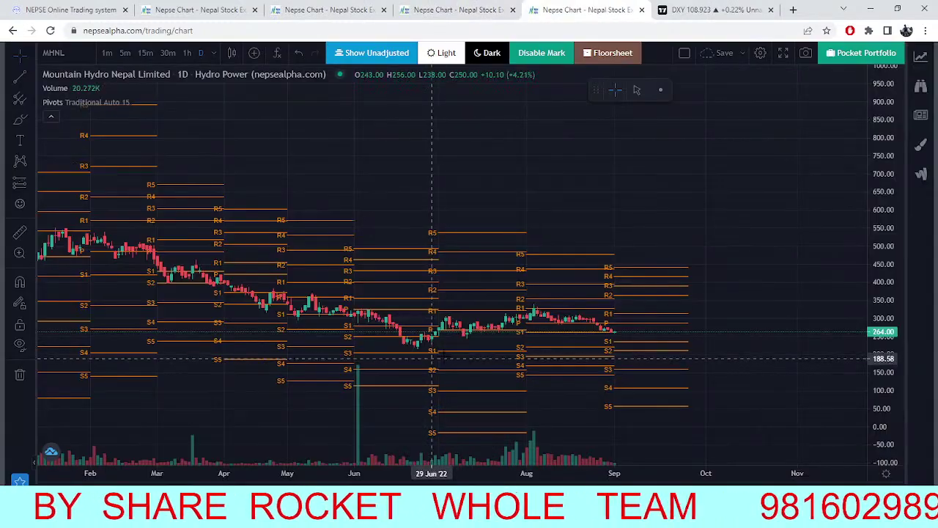
pyautogui.moveTo(798, 271); pyautogui.dragTo(737, 289)
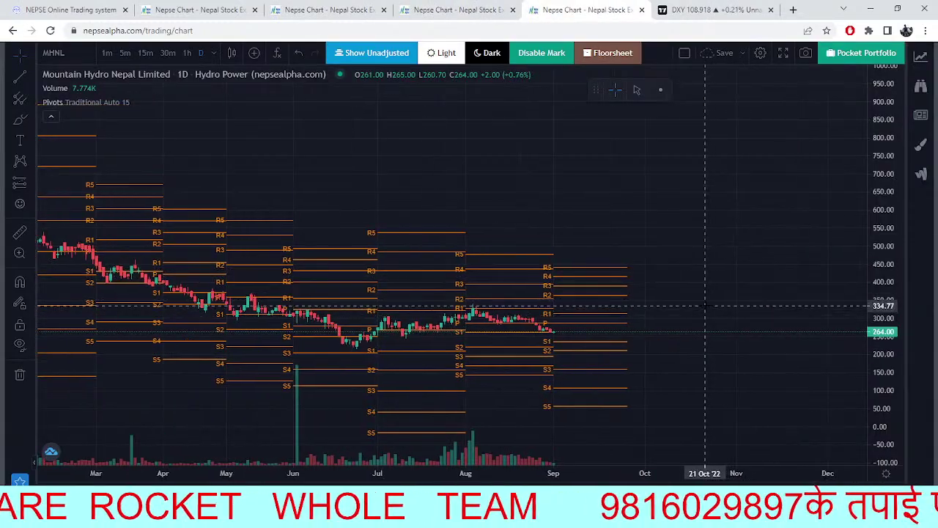
# On the five-minute DXY chart in TradingView, draw a rising trend line through the latest low from about 108.723 to 109.123.
pyautogui.click(726, 5)
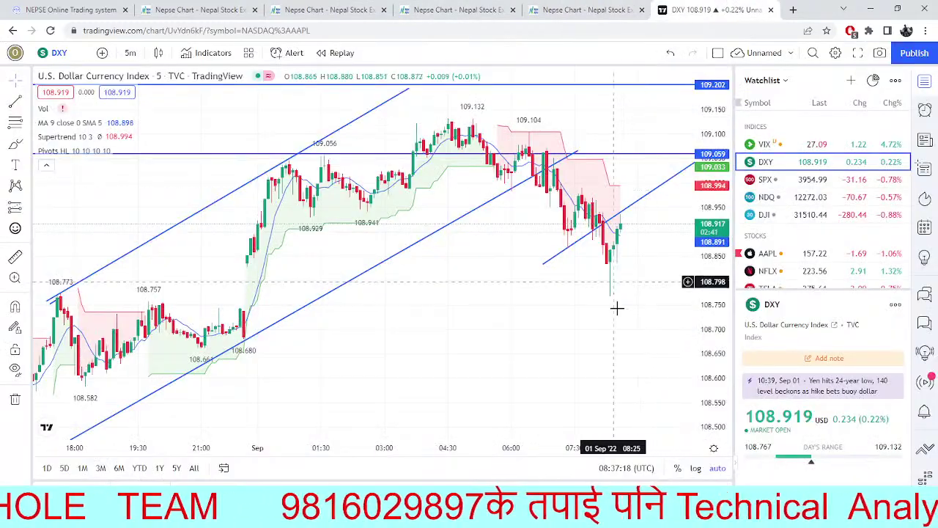
pyautogui.hscroll(5, 583, 326)
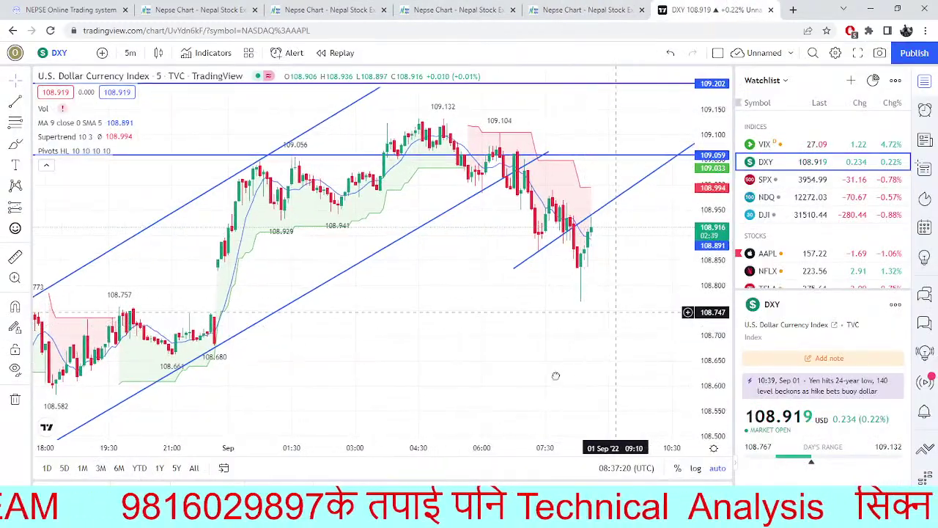
pyautogui.hscroll(7, 607, 350)
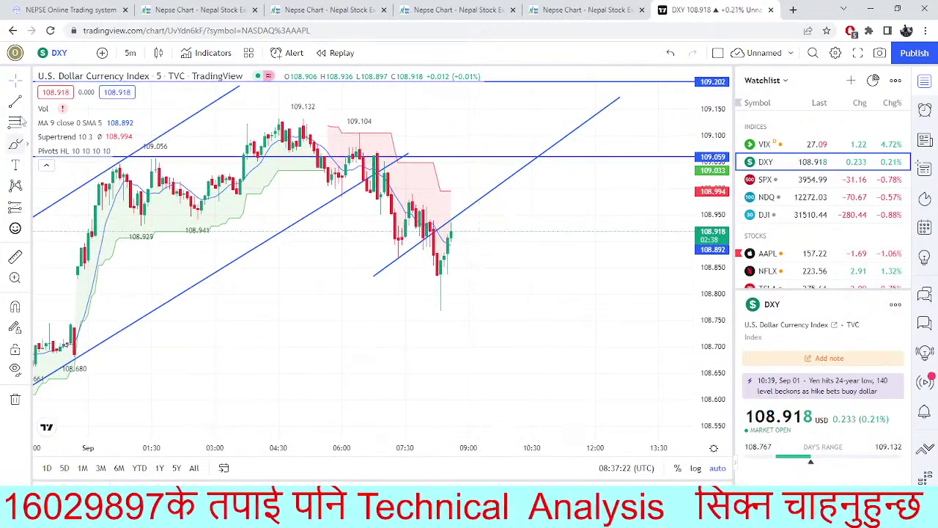
pyautogui.click(409, 335)
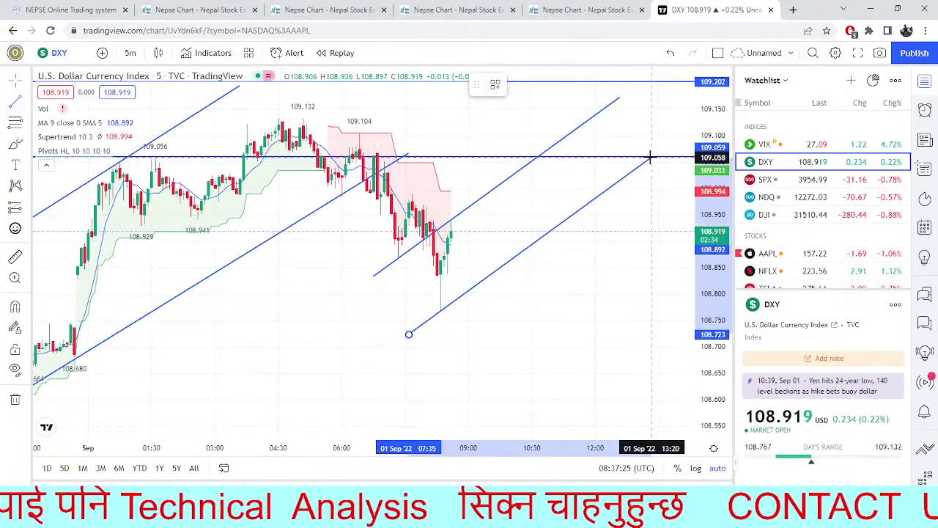
pyautogui.click(681, 123)
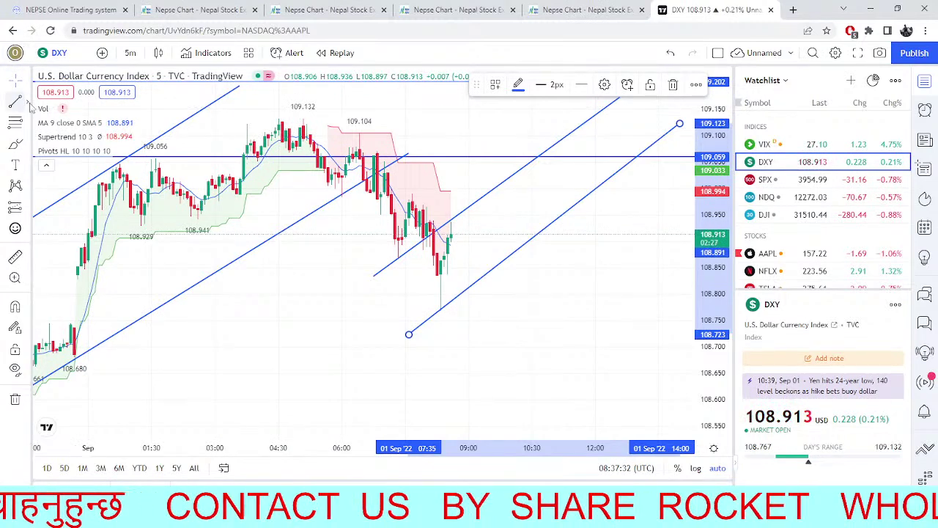
# Draw a falling DXY trend line from about 108.991 at 06:05 down through the two most recent lows.
pyautogui.click(451, 165)
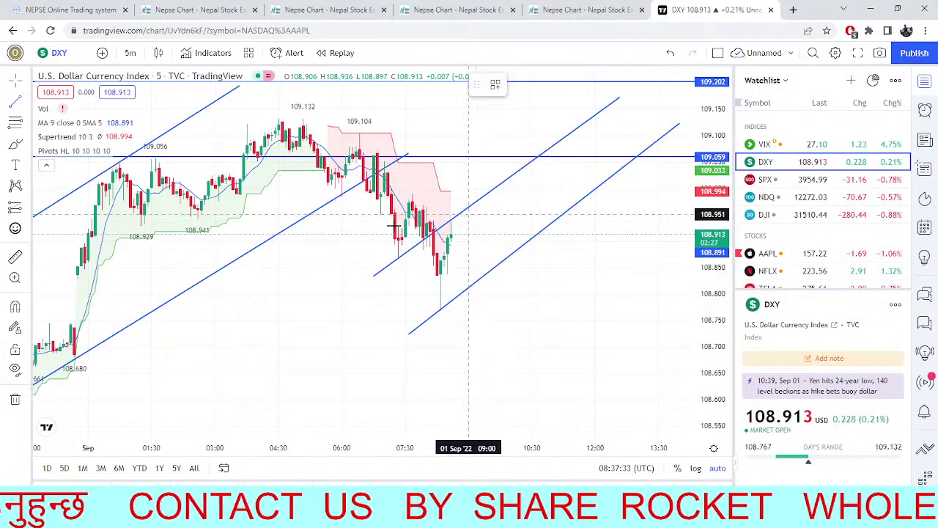
pyautogui.click(344, 192)
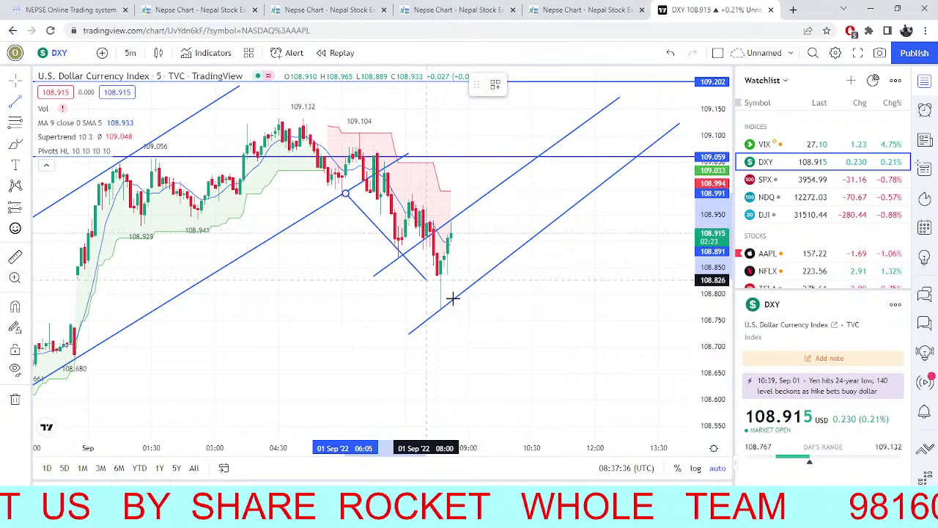
pyautogui.click(494, 369)
pyautogui.moveTo(231, 328); pyautogui.dragTo(296, 369)
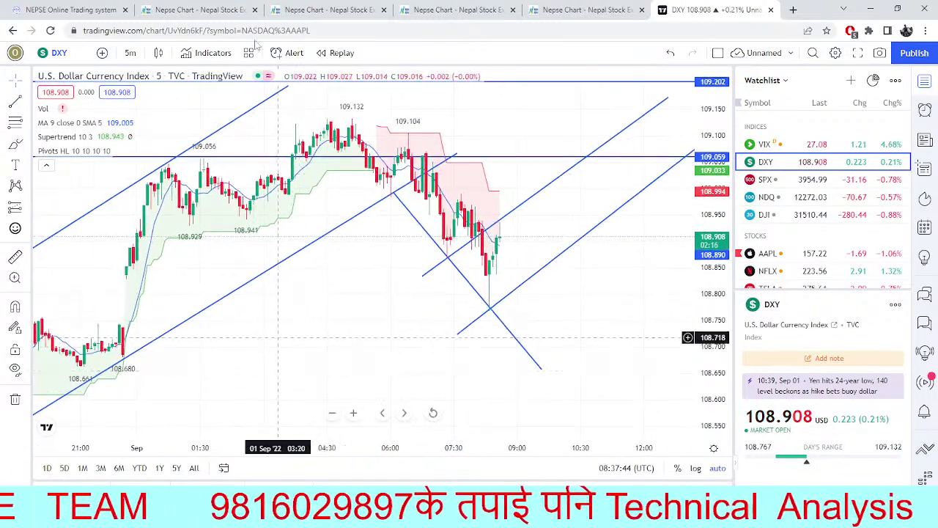
# Recheck the five-minute NEPSE chart against the live index and the SSHL market depth.
pyautogui.click(196, 9)
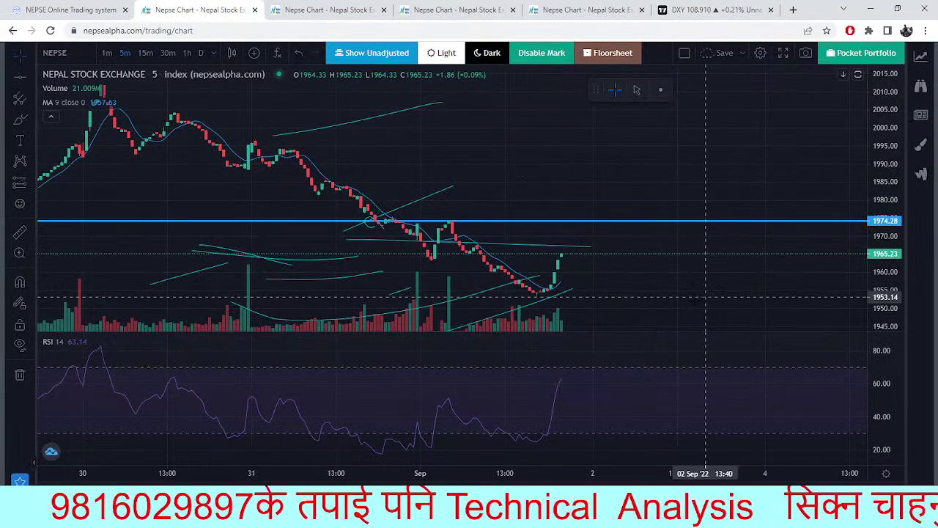
pyautogui.click(22, 8)
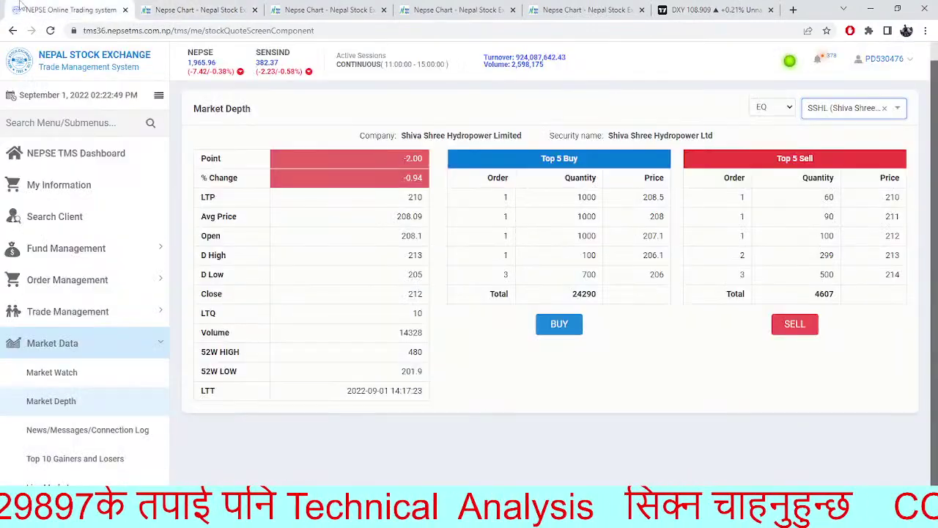
pyautogui.click(234, 8)
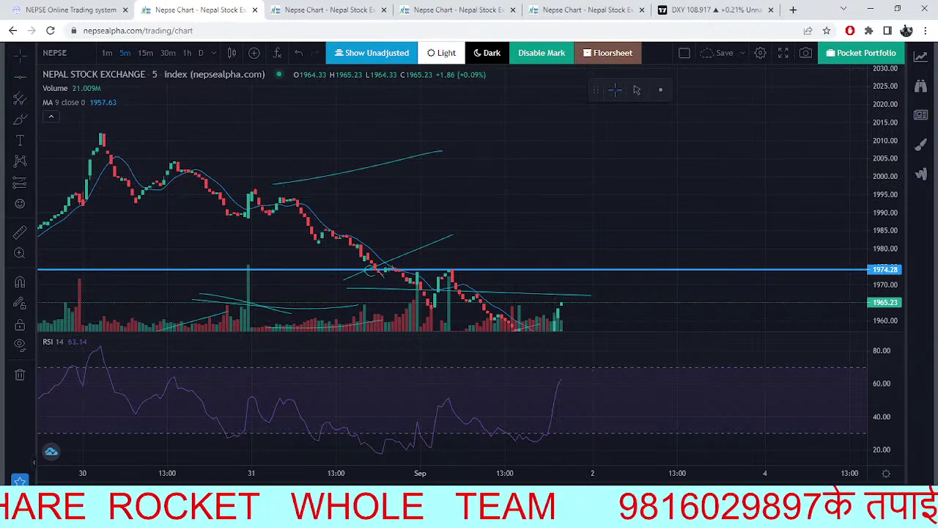
# On the five-minute DXY chart in TradingView, add a horizontal line at about 108.933.
pyautogui.click(682, 11)
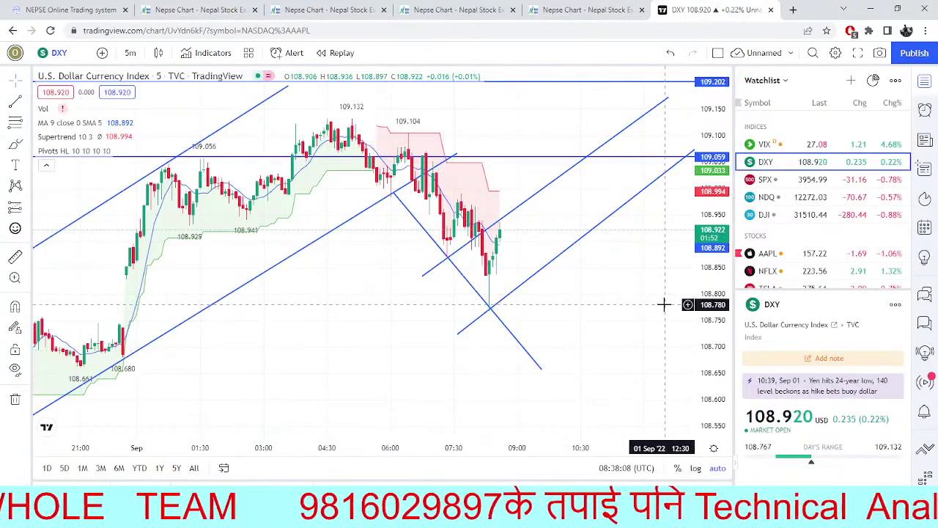
pyautogui.moveTo(662, 300); pyautogui.dragTo(569, 410)
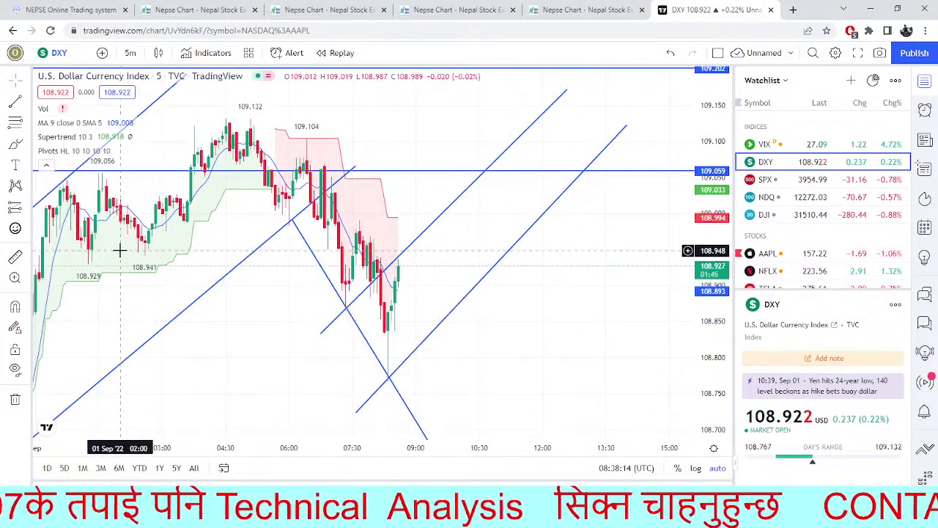
pyautogui.moveTo(249, 301); pyautogui.dragTo(325, 304)
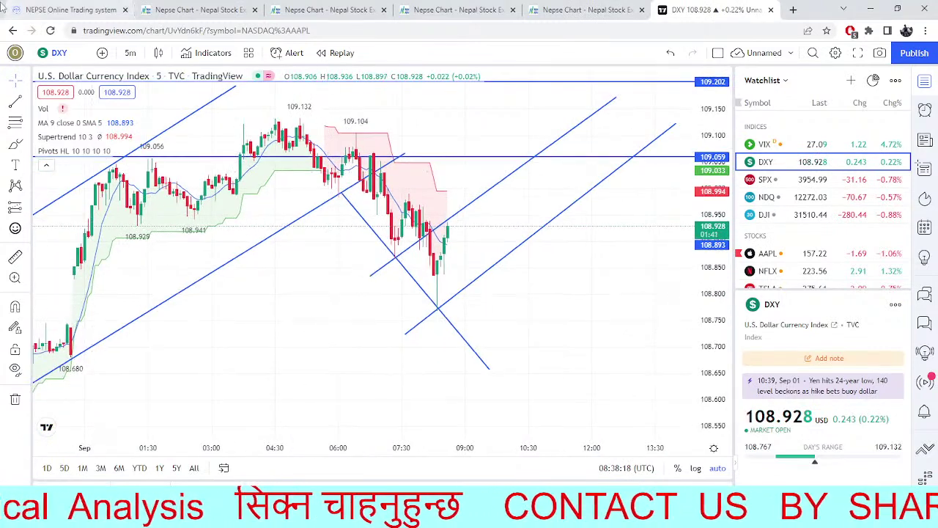
pyautogui.click(27, 102)
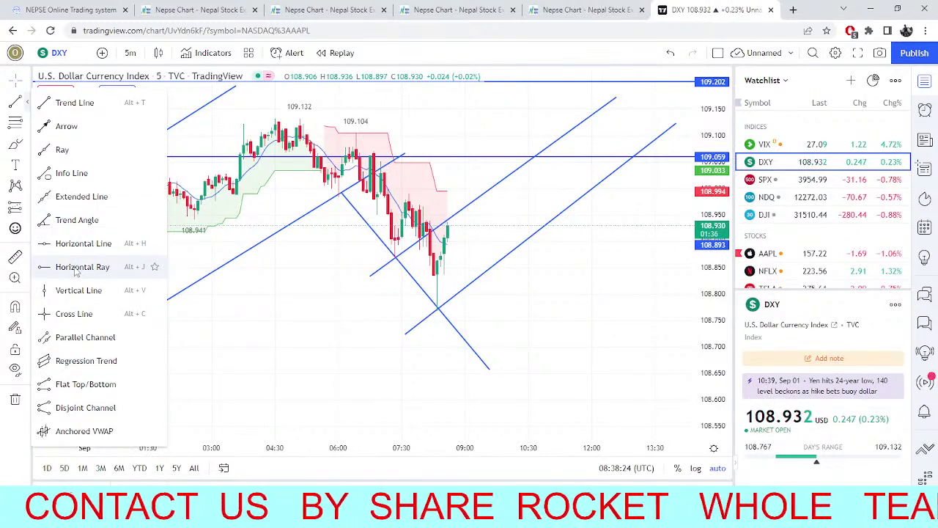
pyautogui.click(82, 243)
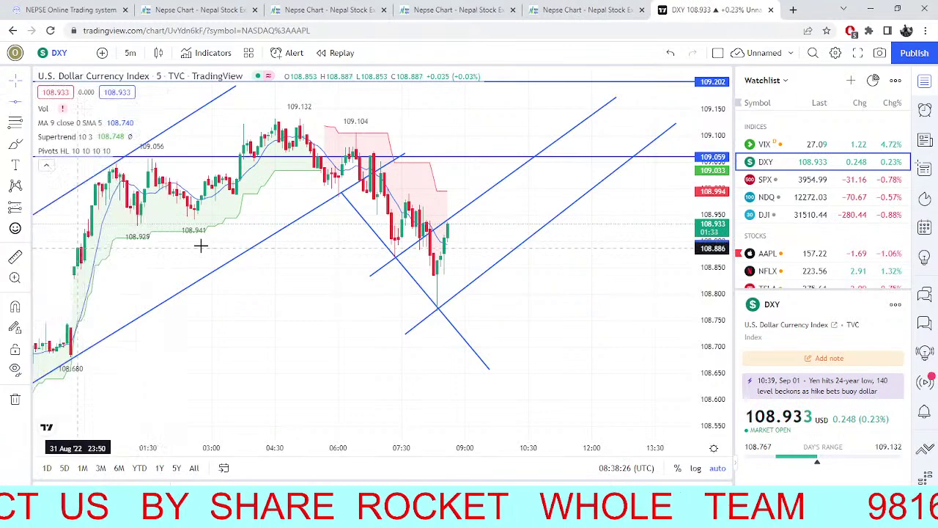
pyautogui.click(235, 223)
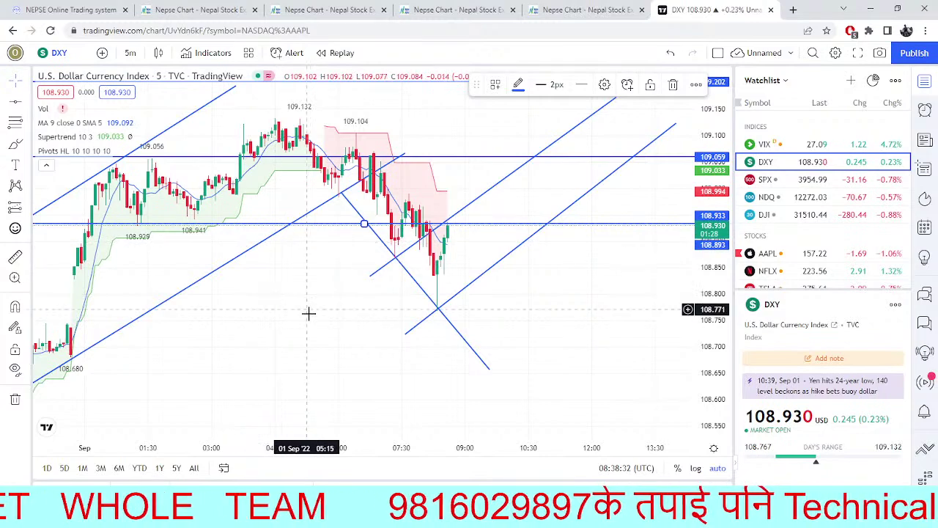
# Raise the new DXY horizontal line to about 108.949.
pyautogui.moveTo(308, 312); pyautogui.dragTo(385, 346)
pyautogui.moveTo(242, 304); pyautogui.dragTo(330, 331)
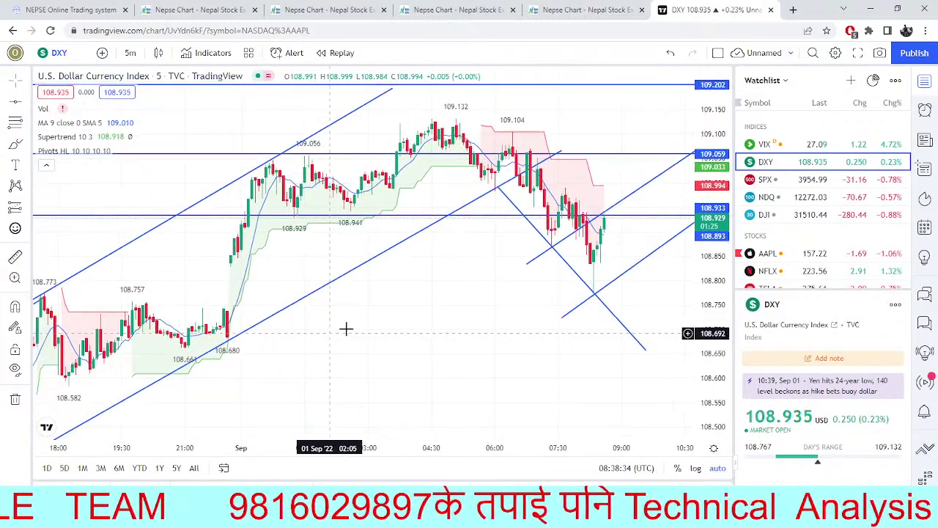
pyautogui.moveTo(413, 340); pyautogui.dragTo(385, 350)
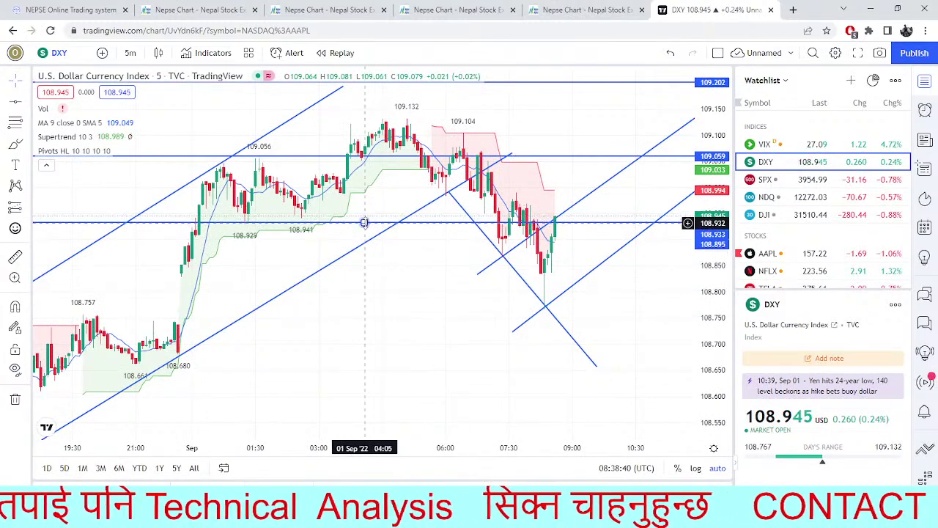
pyautogui.moveTo(365, 222); pyautogui.dragTo(359, 213)
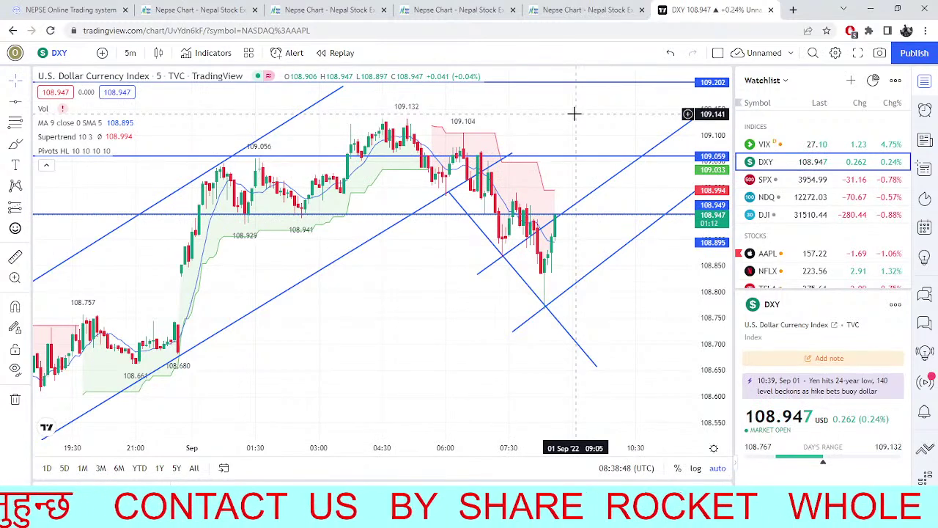
# Compare the five-minute NEPSE chart with the live index and the SSHL market depth in the trading system.
pyautogui.click(192, 10)
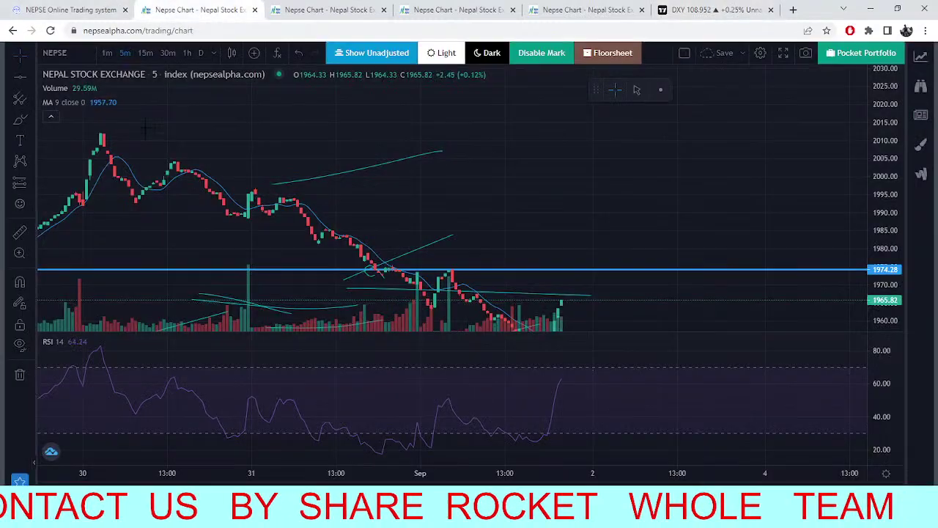
pyautogui.click(113, 6)
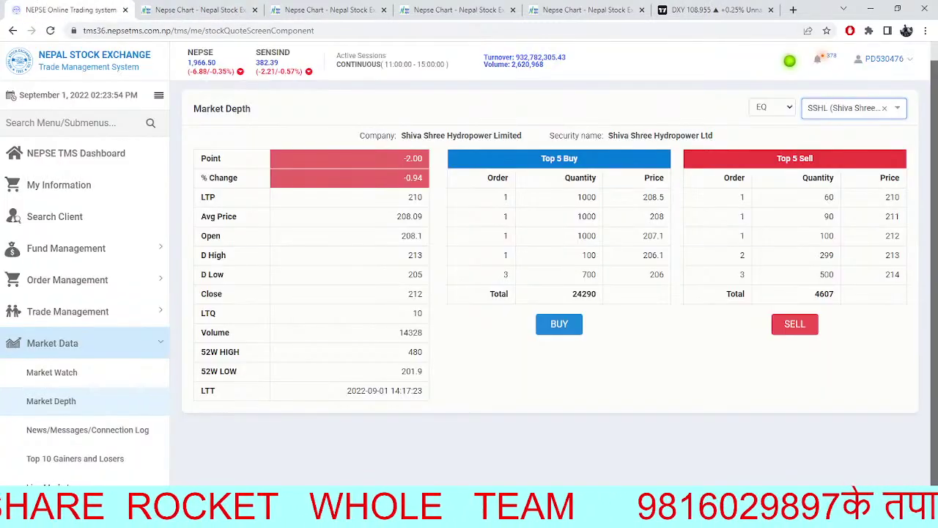
pyautogui.click(245, 7)
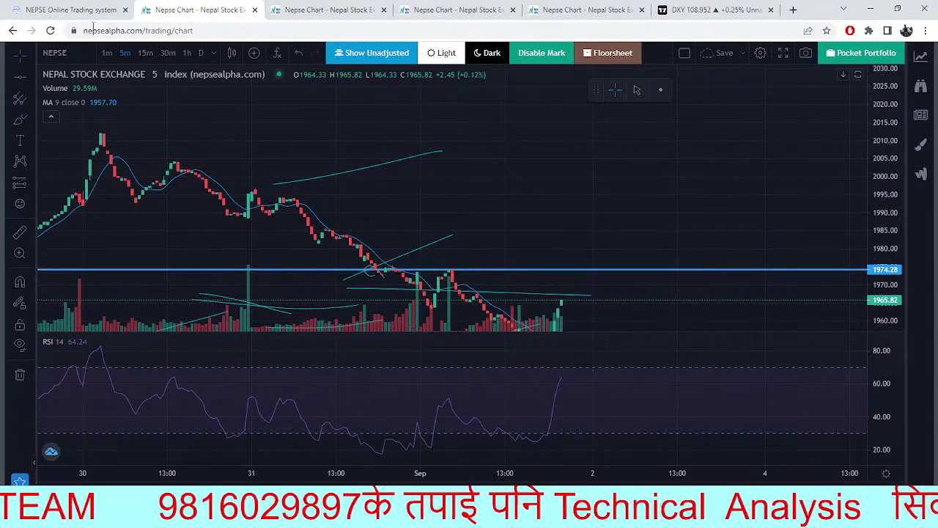
pyautogui.click(73, 7)
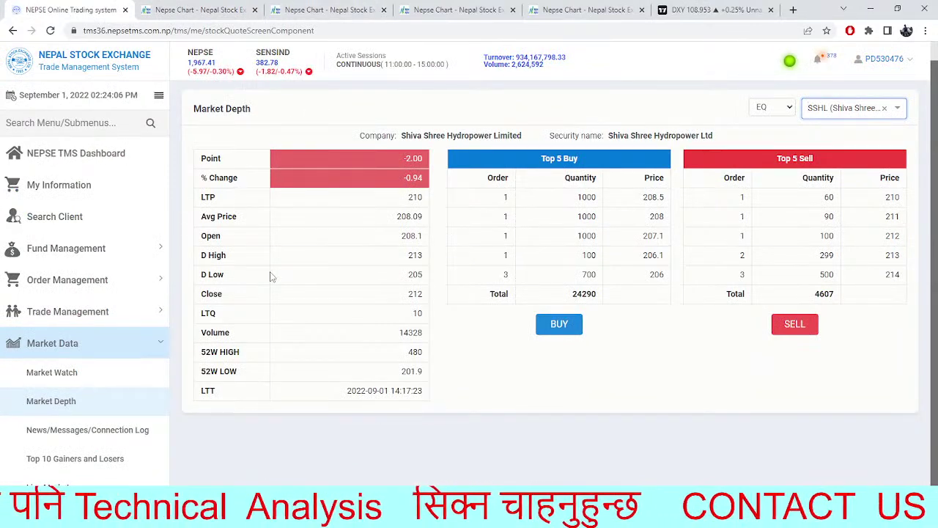
# Open the NEPSE TMS dashboard and compare its watchlist and live index with the five-minute and daily NEPSE charts.
pyautogui.click(73, 153)
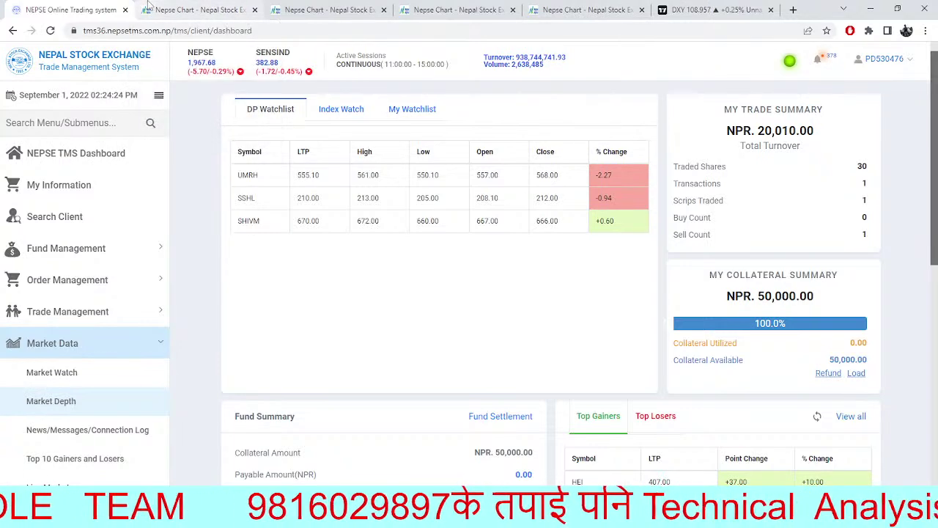
pyautogui.click(192, 9)
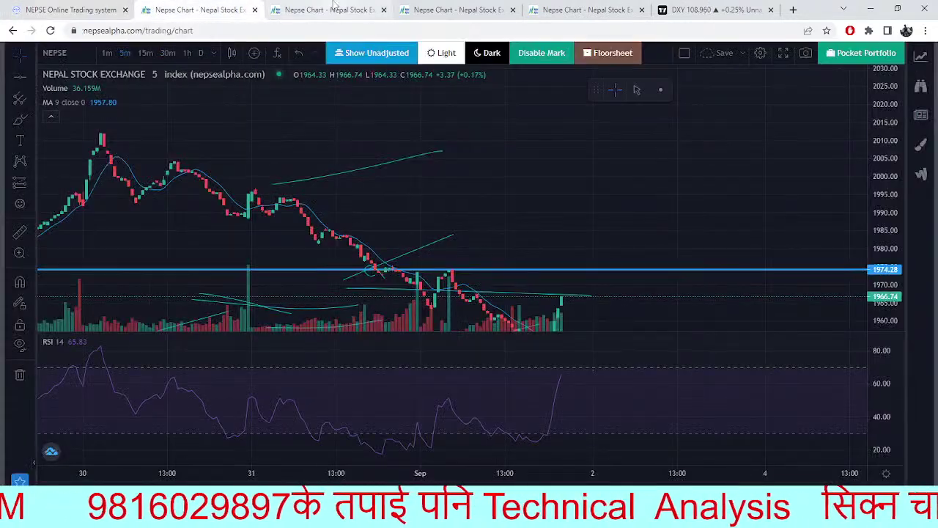
pyautogui.click(330, 10)
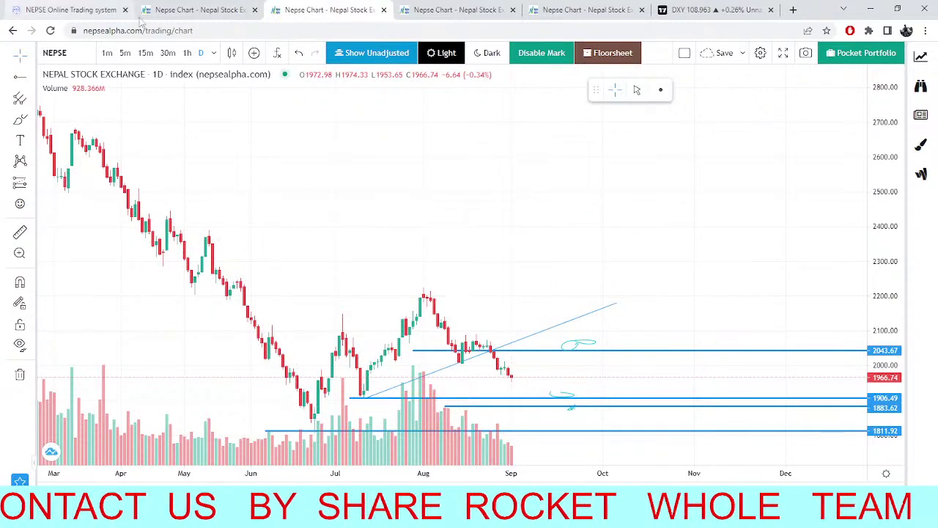
pyautogui.click(195, 10)
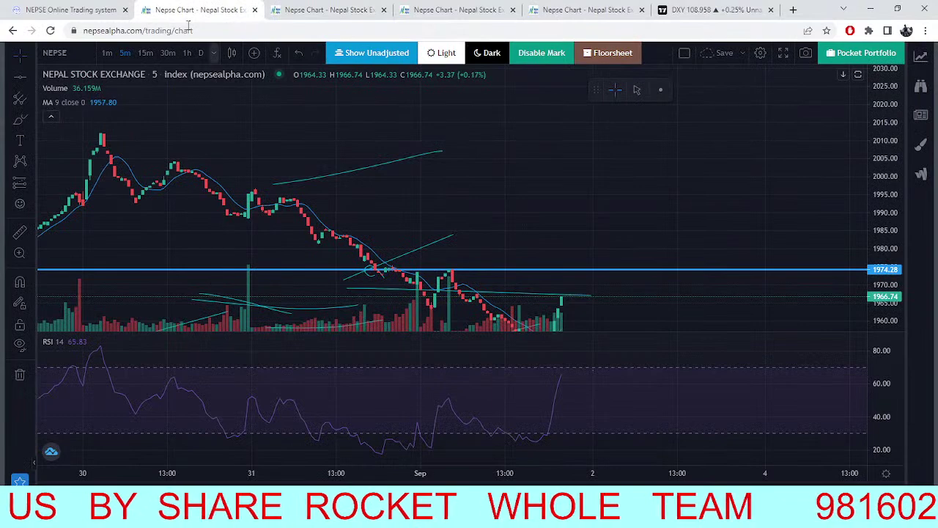
pyautogui.click(82, 9)
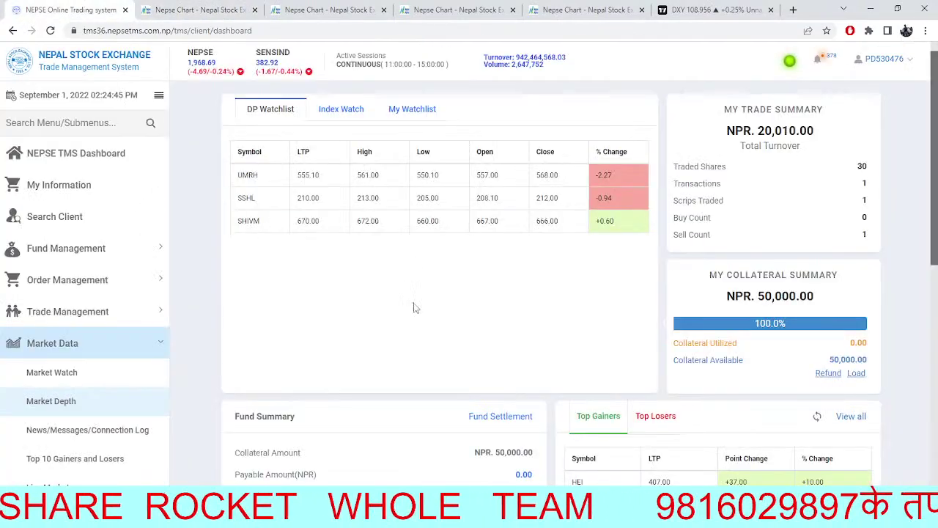
# Reload the trading dashboard and review the watchlist, fund summary, DP holding and top gainers.
pyautogui.click(55, 35)
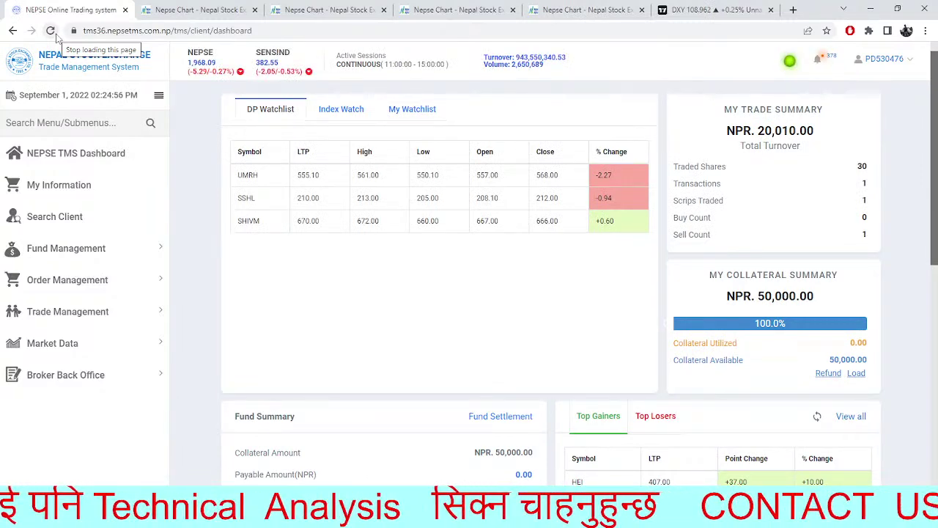
pyautogui.moveTo(758, 327)
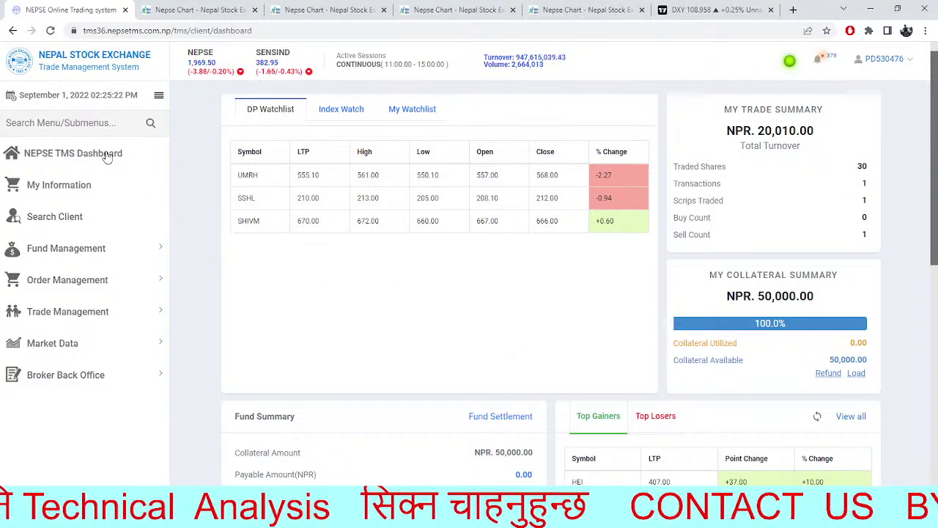
pyautogui.moveTo(937, 184); pyautogui.dragTo(929, 285)
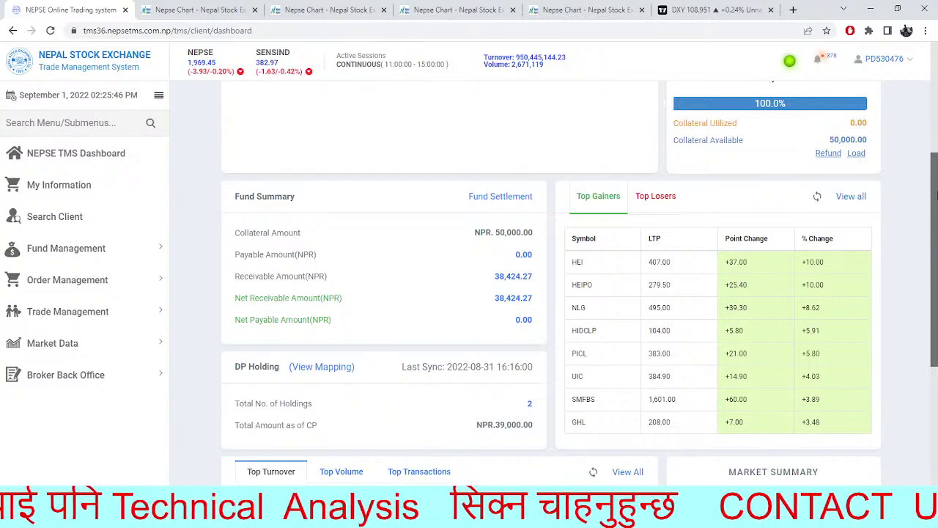
pyautogui.scroll(3, 936, 184)
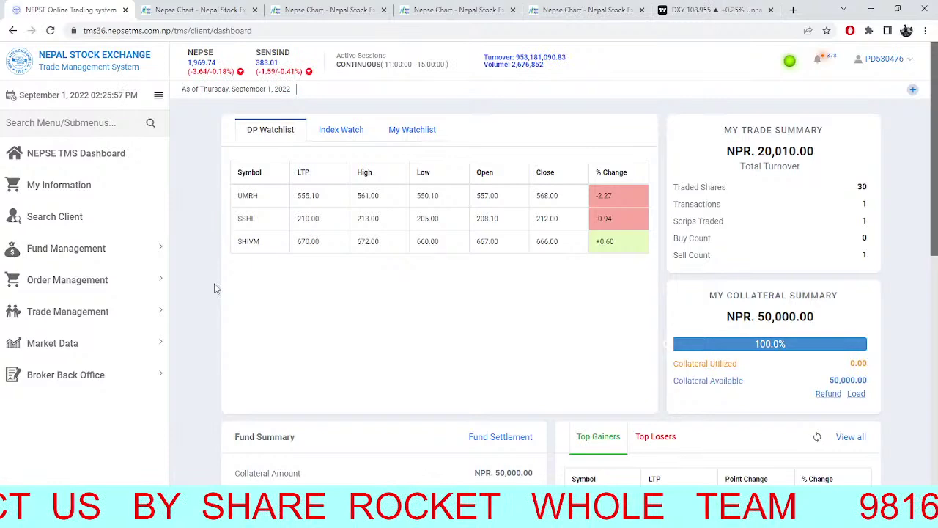
# Review the five-minute and daily NEPSE charts and the SHIVM support line, including the earlier five-minute NEPSE candles.
pyautogui.hotkey('ctrl', 'Tab')
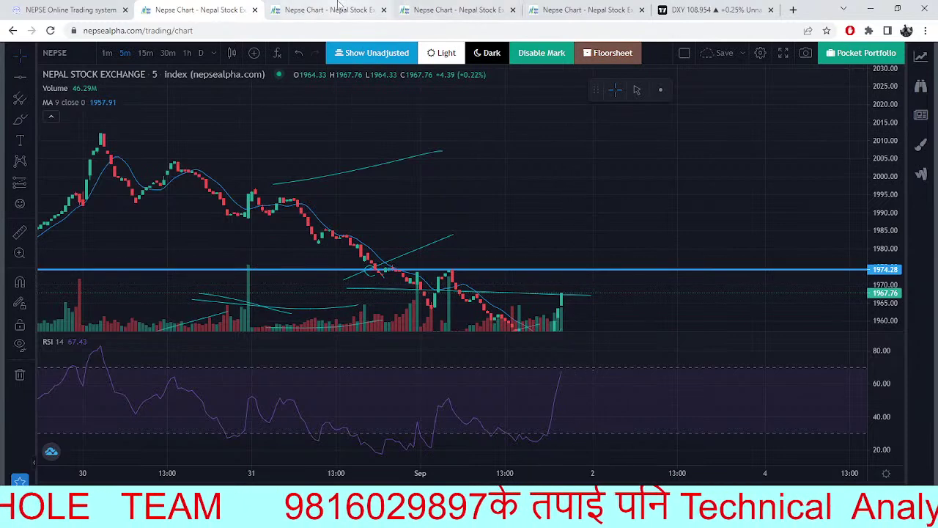
pyautogui.click(301, 6)
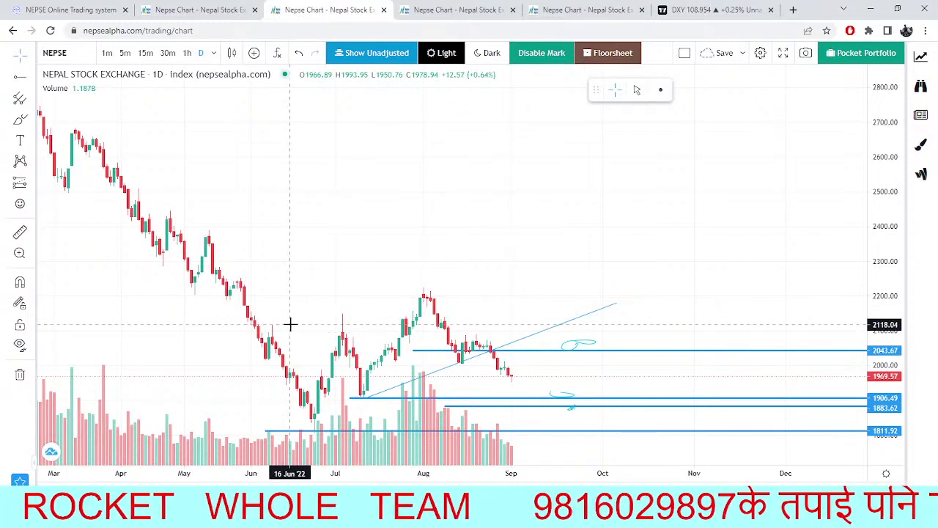
pyautogui.click(209, 9)
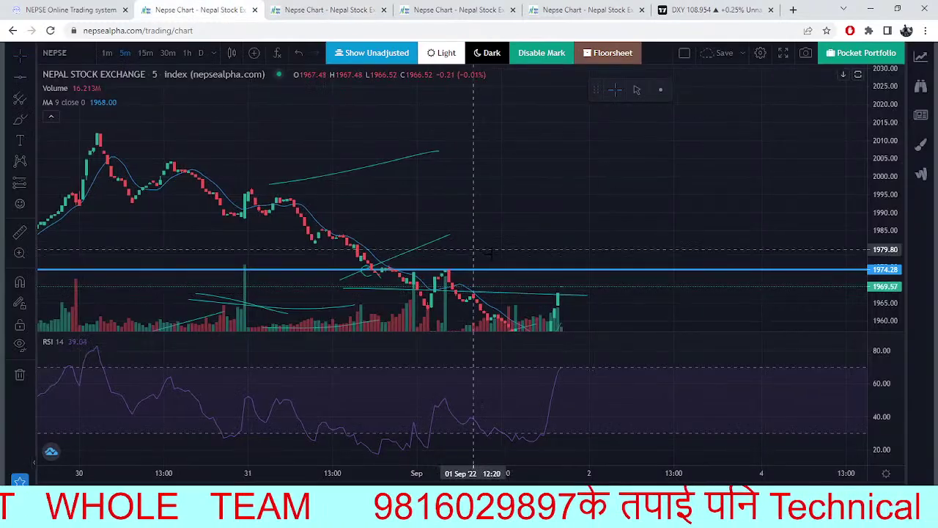
pyautogui.click(328, 9)
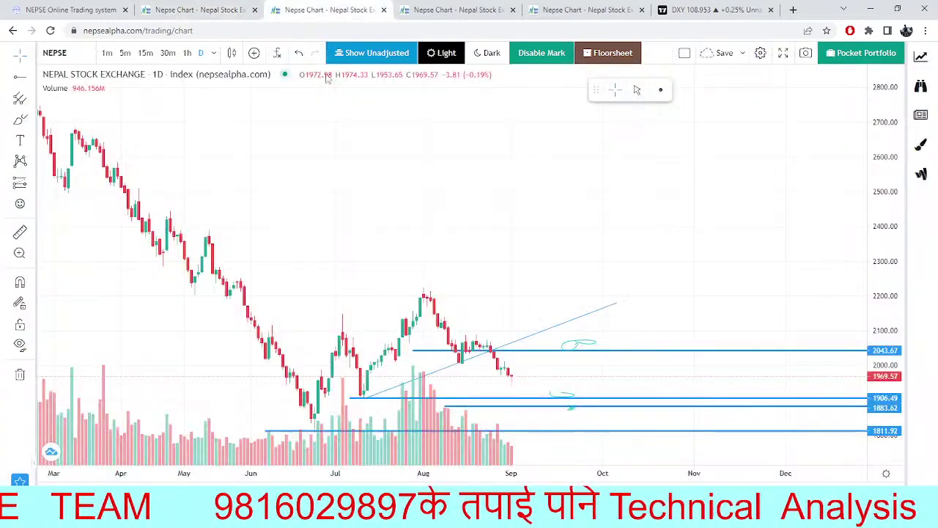
pyautogui.click(464, 9)
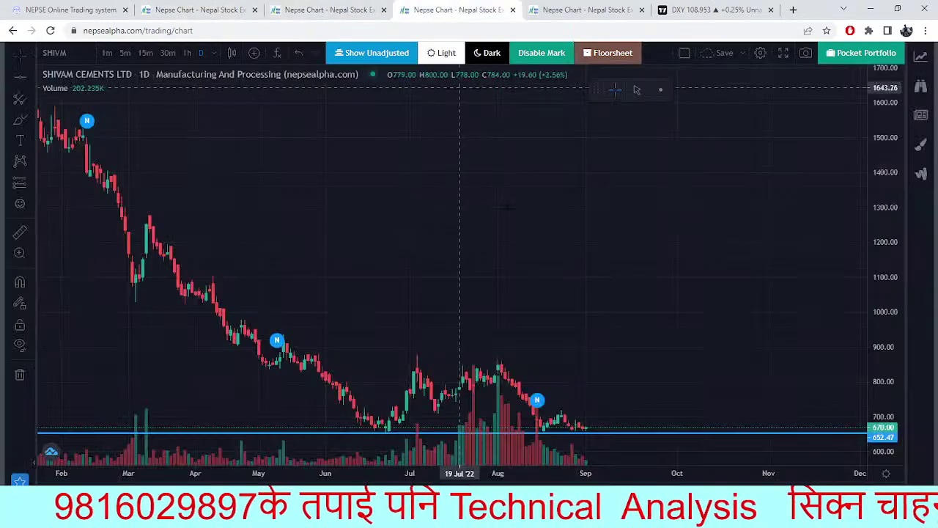
pyautogui.click(217, 9)
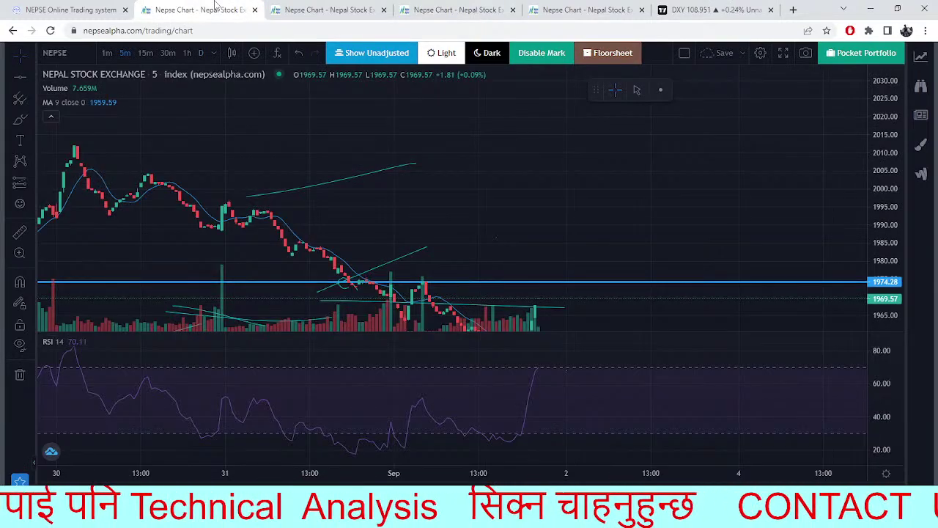
pyautogui.moveTo(341, 183); pyautogui.dragTo(428, 178)
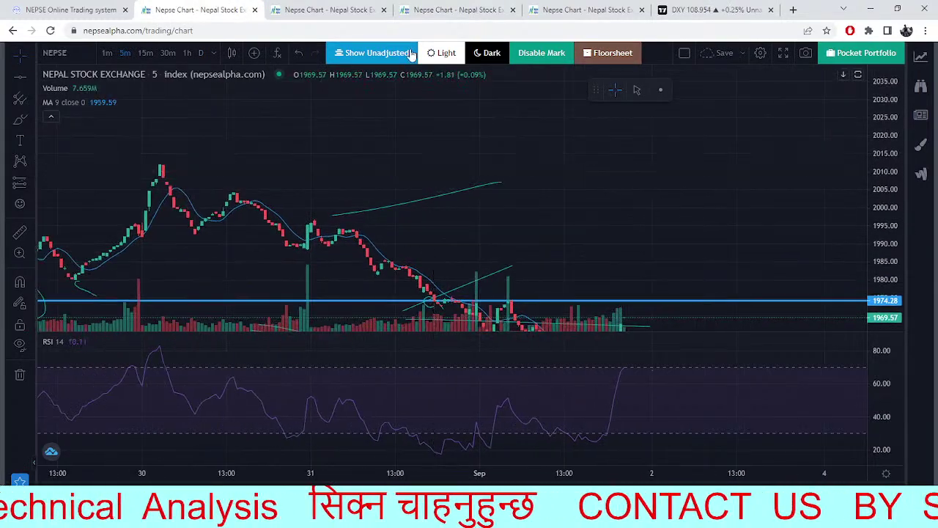
# Examine the latest daily NEPSE candles against the trend line and horizontal levels, and return to the five-minute chart.
pyautogui.click(318, 8)
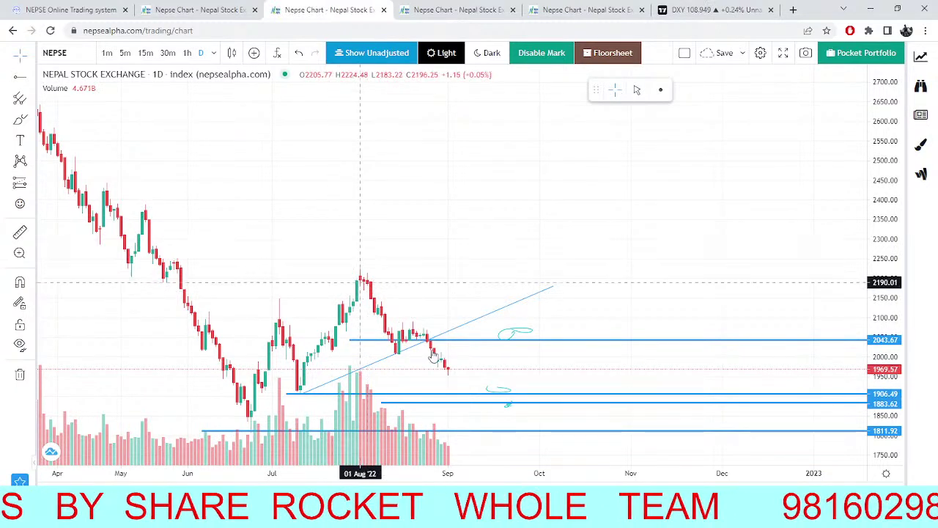
pyautogui.moveTo(460, 330); pyautogui.dragTo(371, 268)
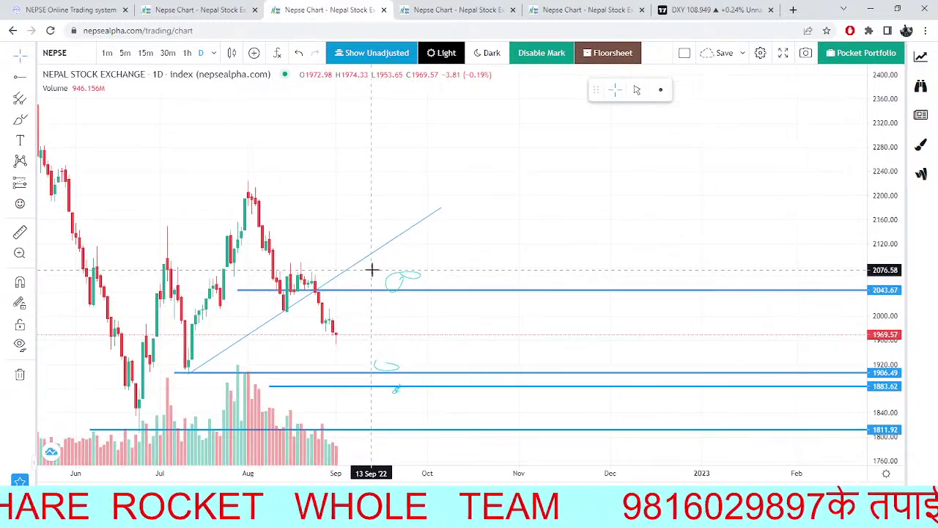
pyautogui.moveTo(392, 325); pyautogui.dragTo(323, 296)
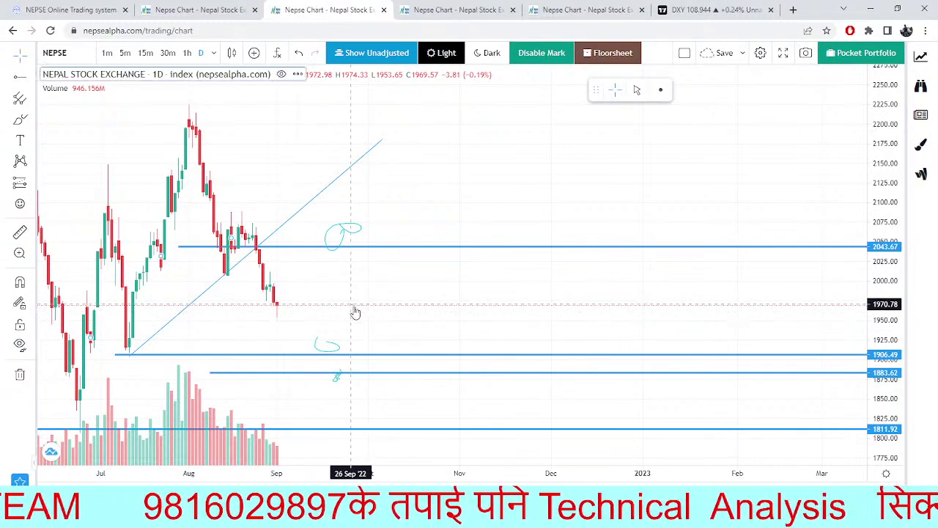
pyautogui.moveTo(352, 310); pyautogui.dragTo(378, 310)
pyautogui.click(219, 5)
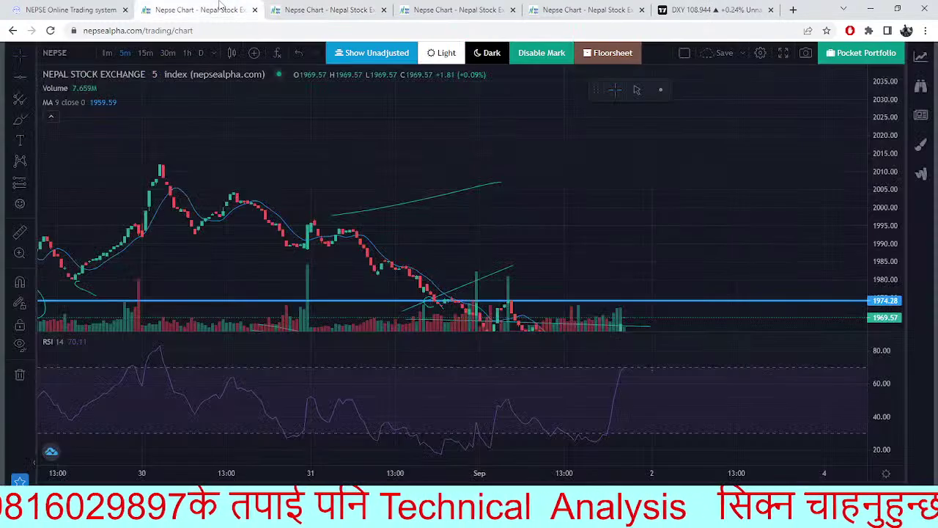